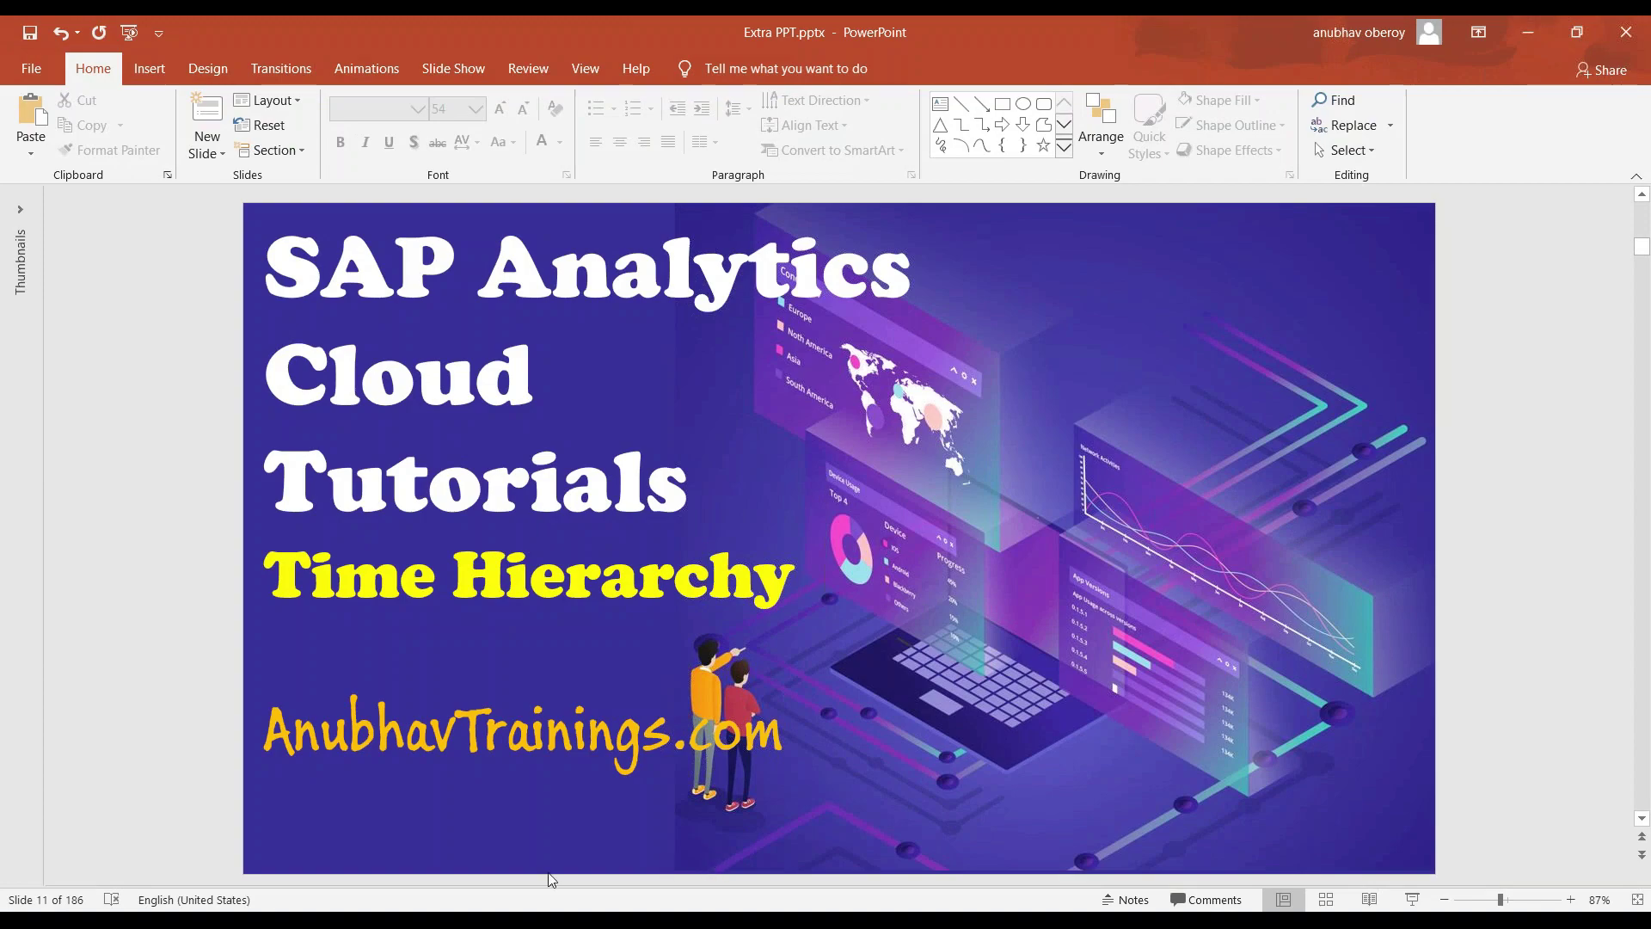
Insert a new netflix_titles chart, move it to mid-page beside the variance chart, and enlarge it.
key(alt+Tab)
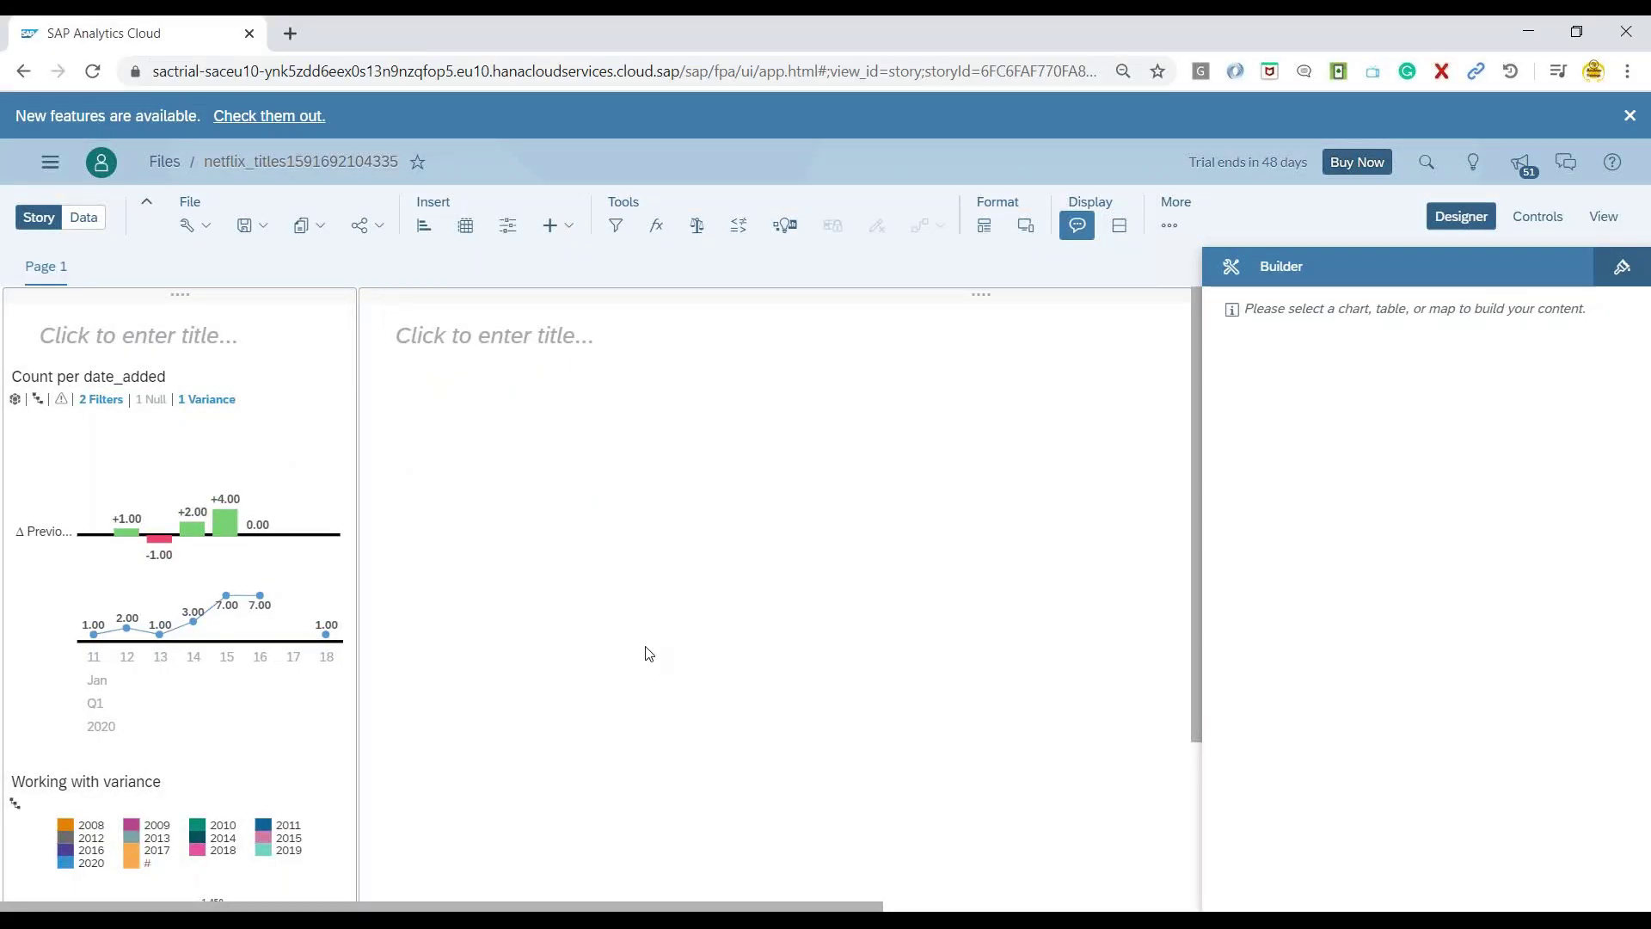
click(425, 228)
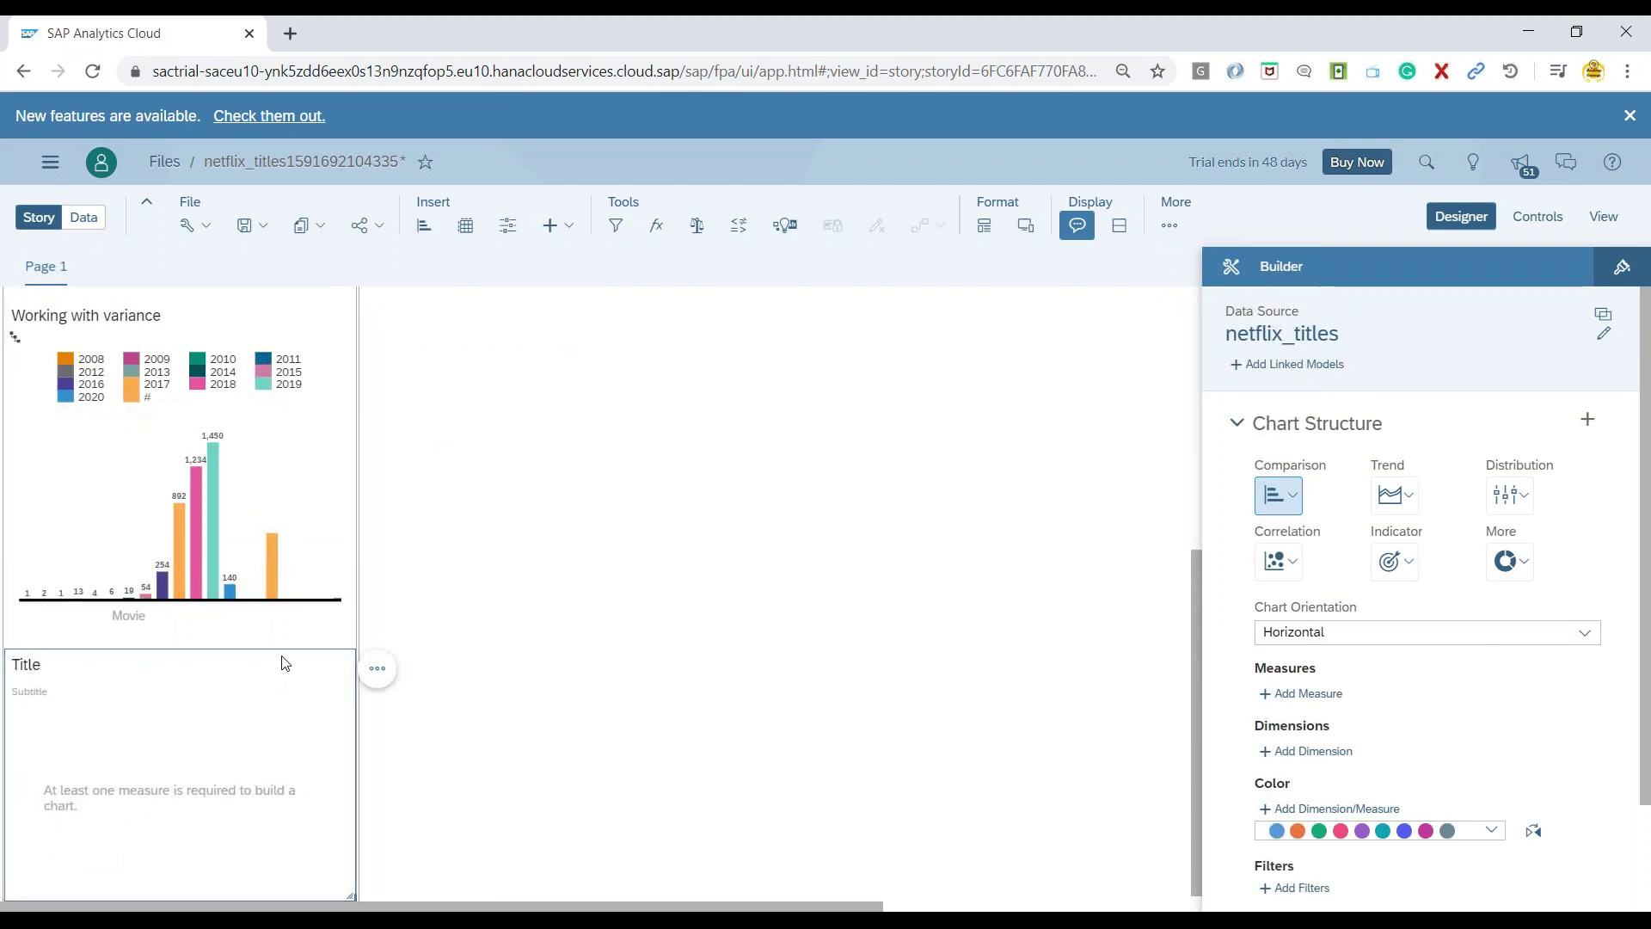
drag(284, 653, 735, 439)
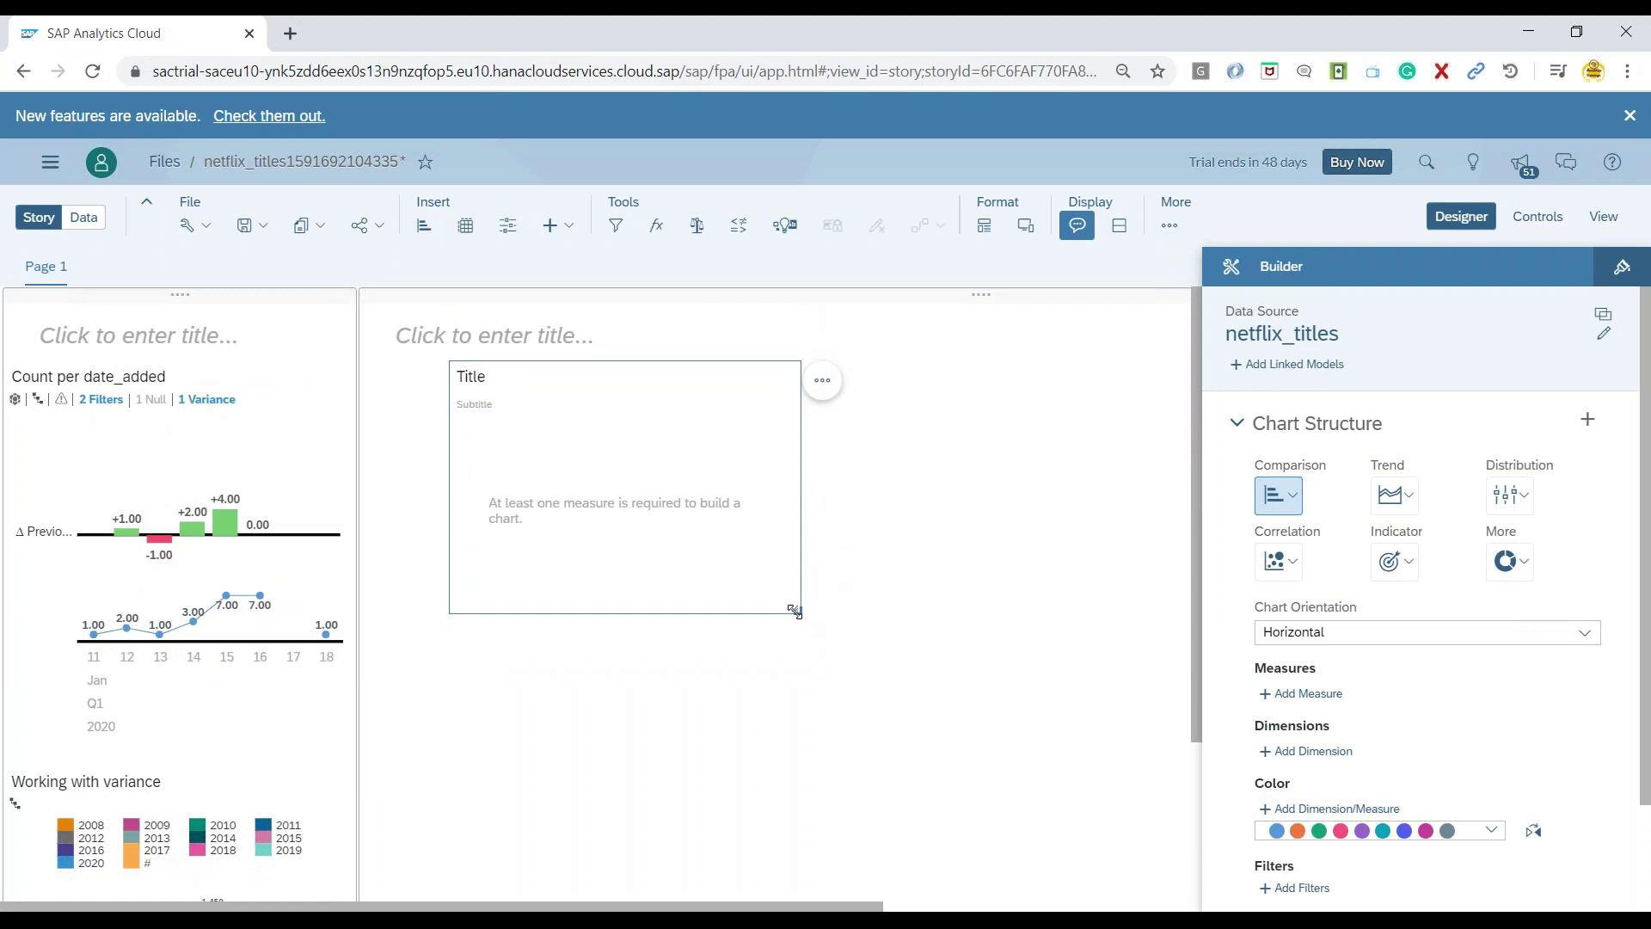
drag(795, 612, 993, 809)
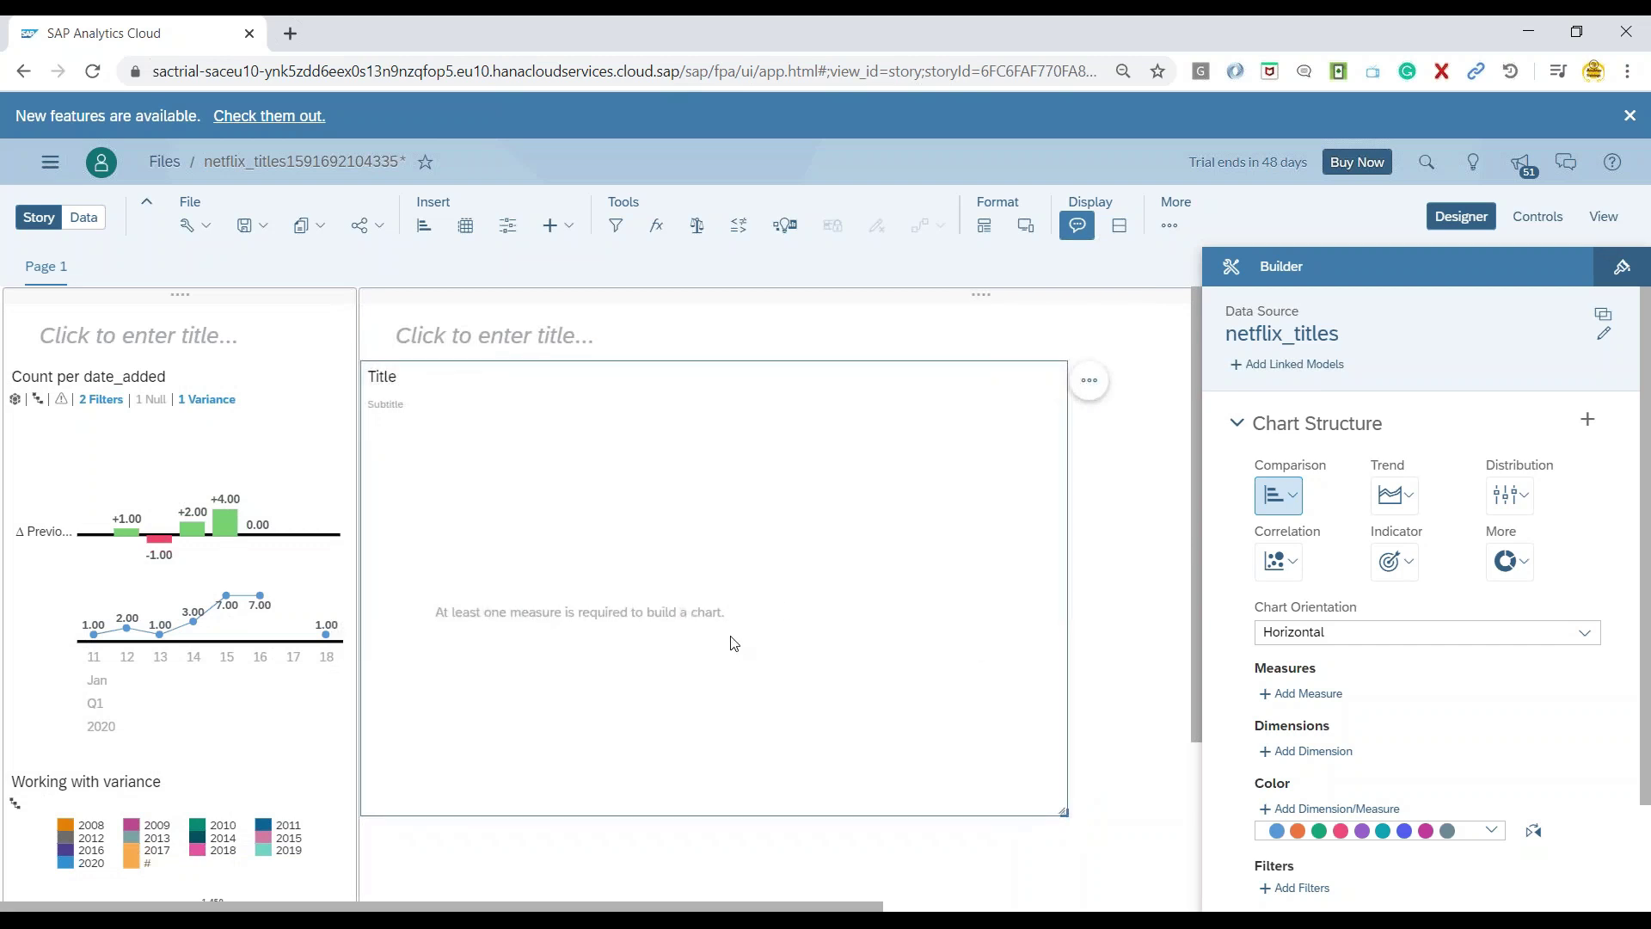
Make the chart vertical with the Count measure and type dimension (Movie 4,070, TV Show 1,688).
click(1601, 639)
click(1445, 666)
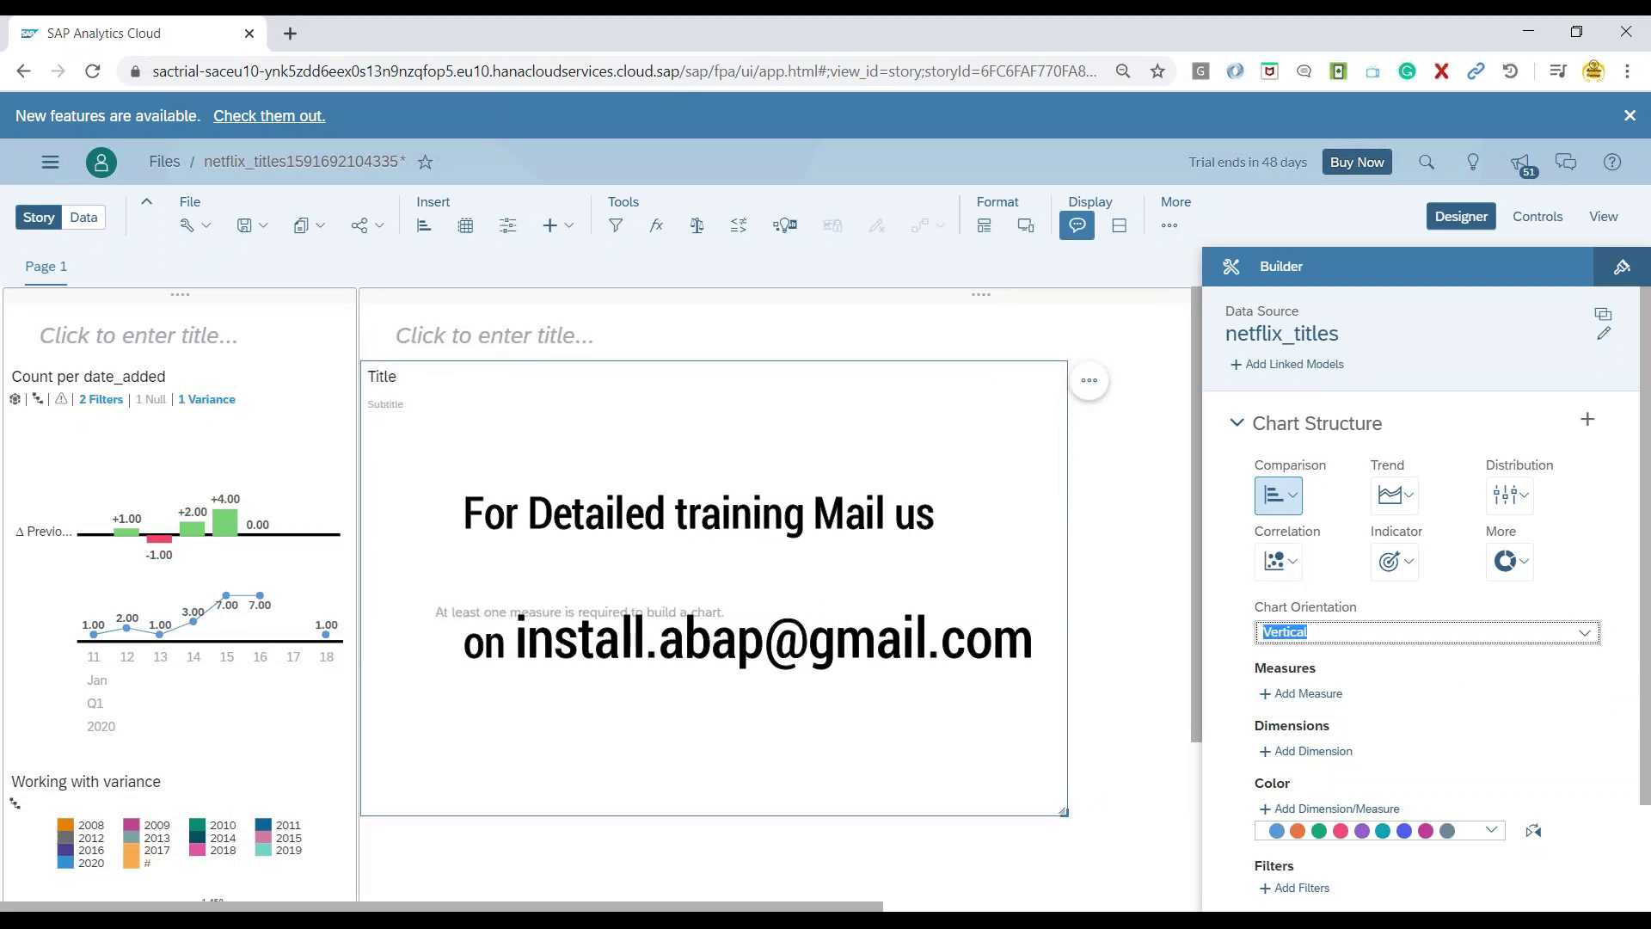
click(1303, 693)
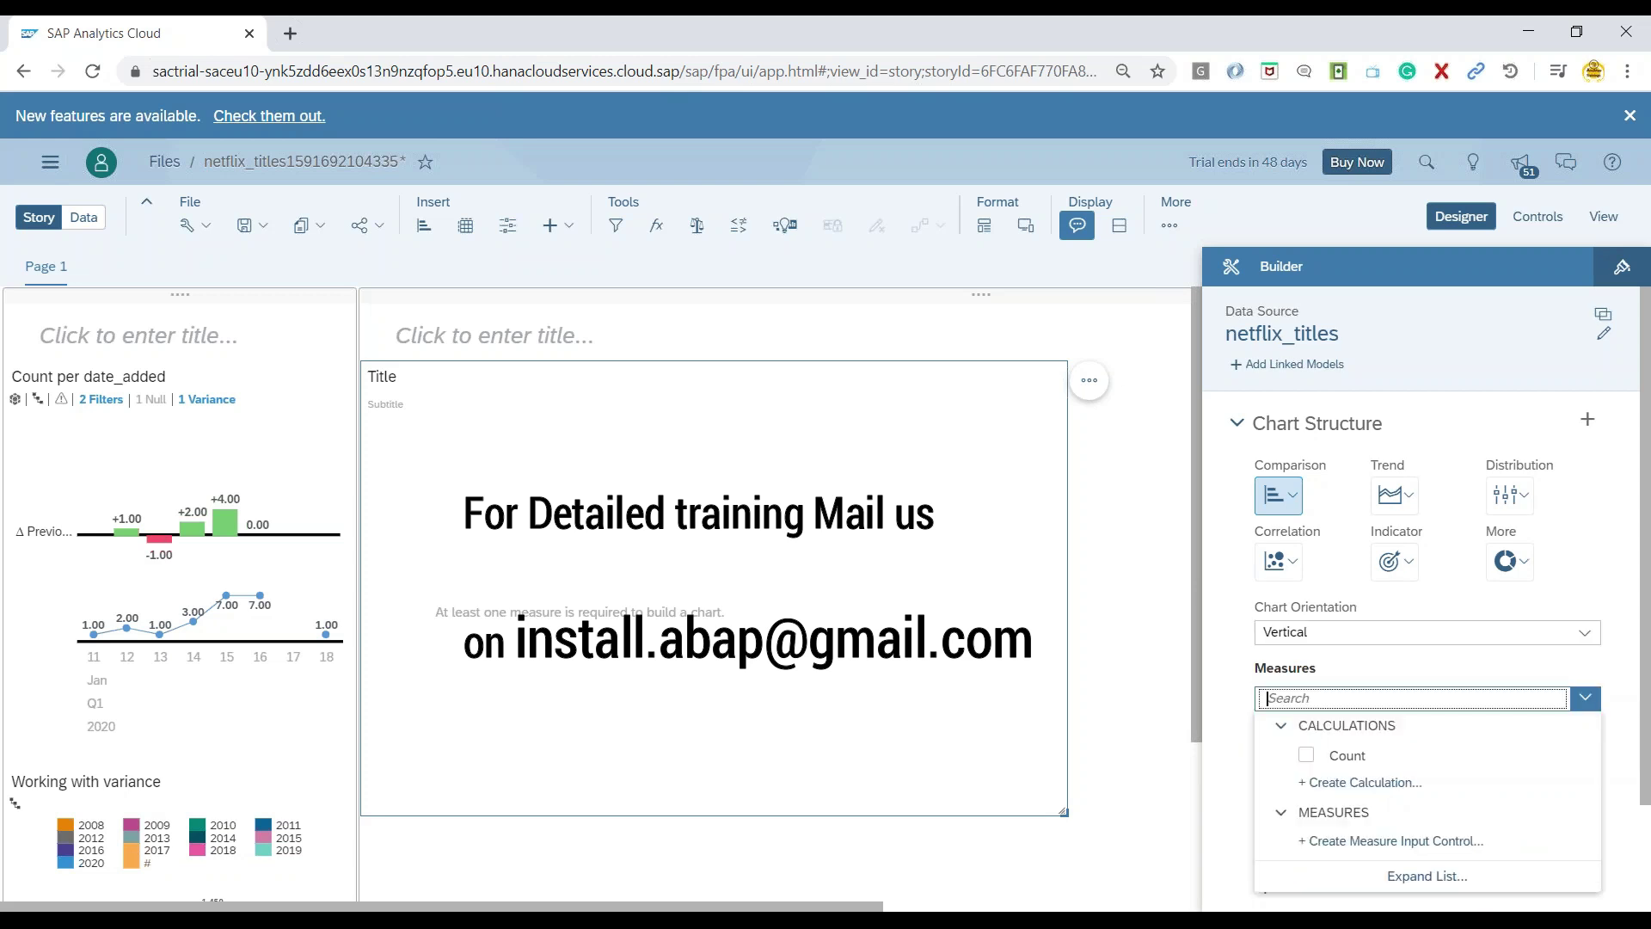
click(1306, 755)
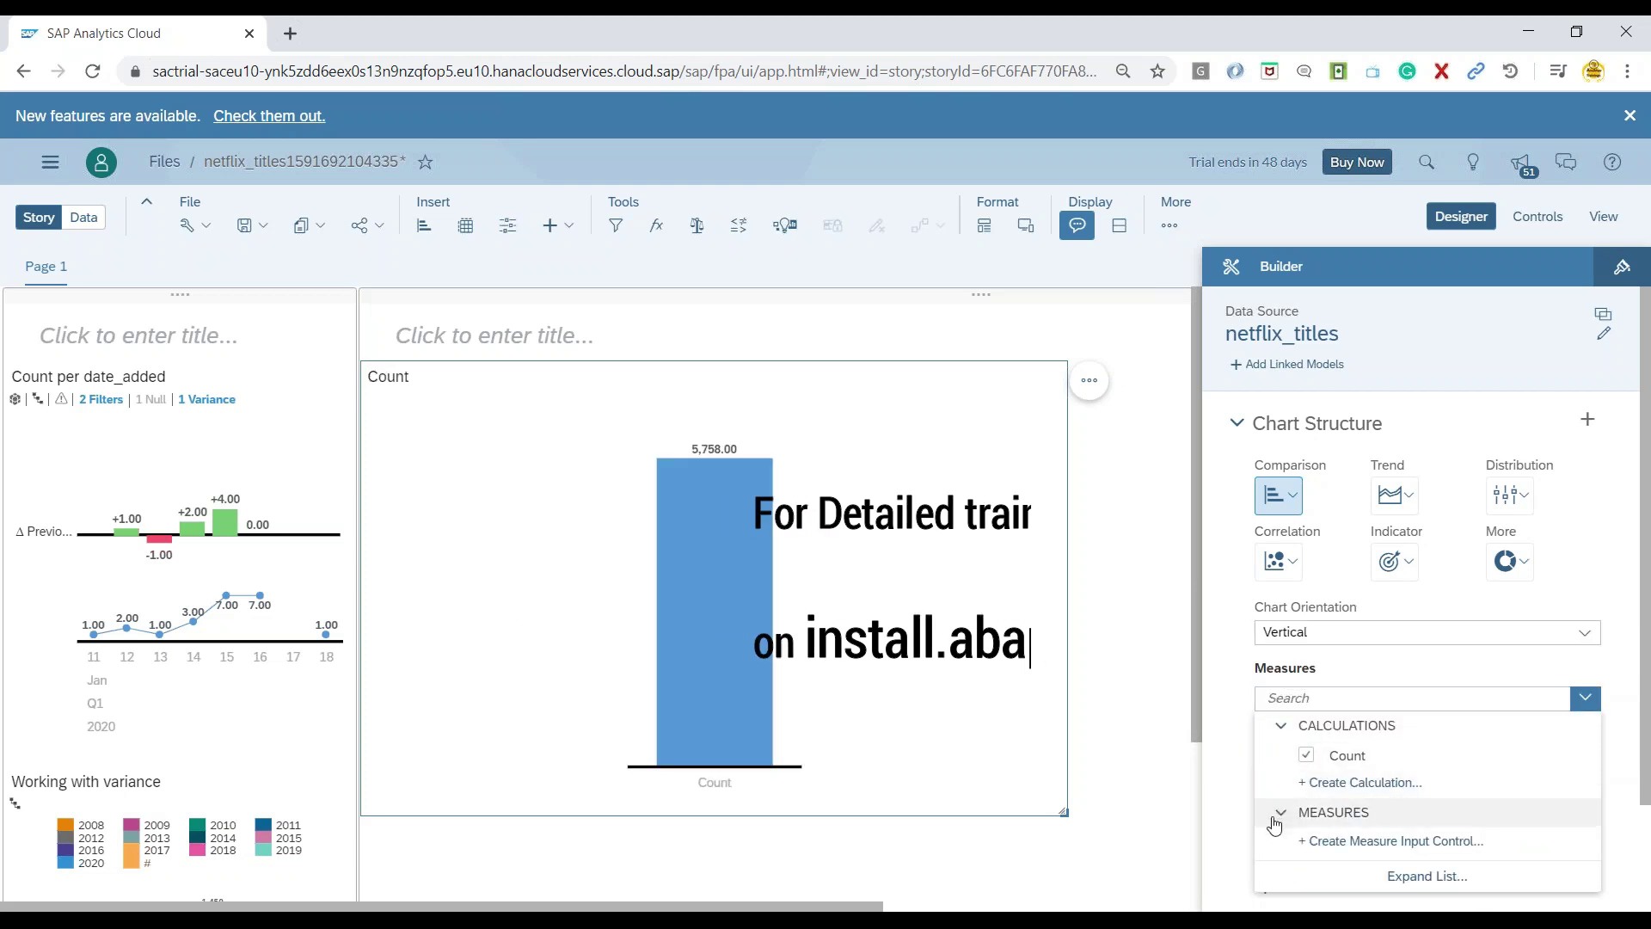
click(1227, 722)
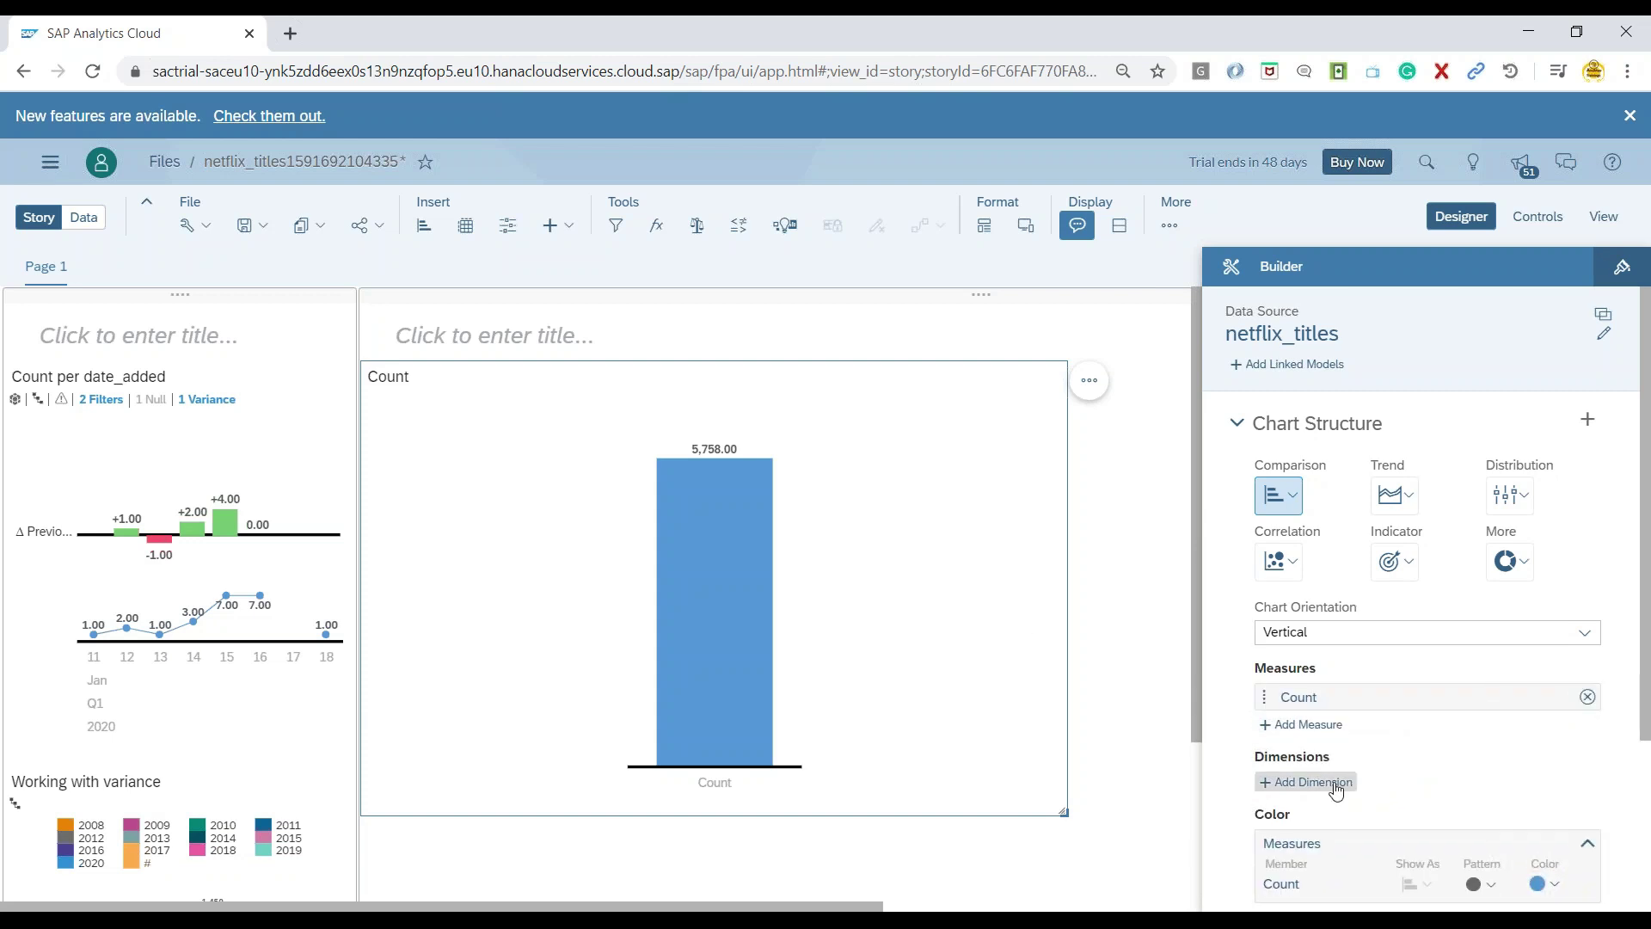
click(1335, 788)
scroll(1350, 817, down, 1)
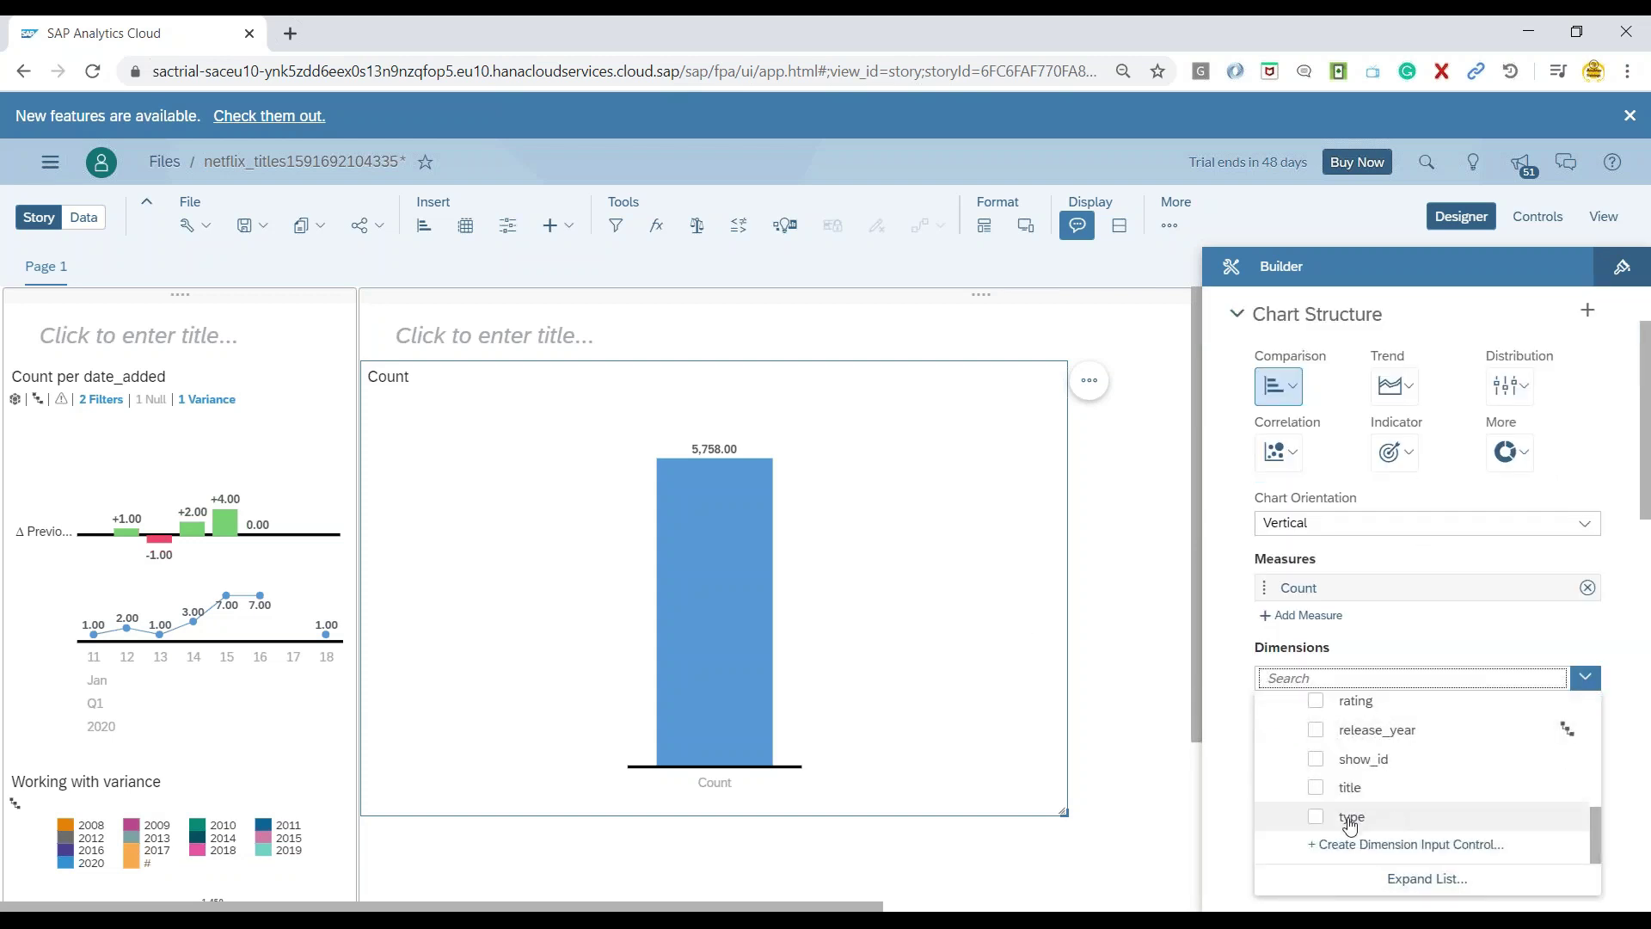
click(1350, 822)
click(1216, 755)
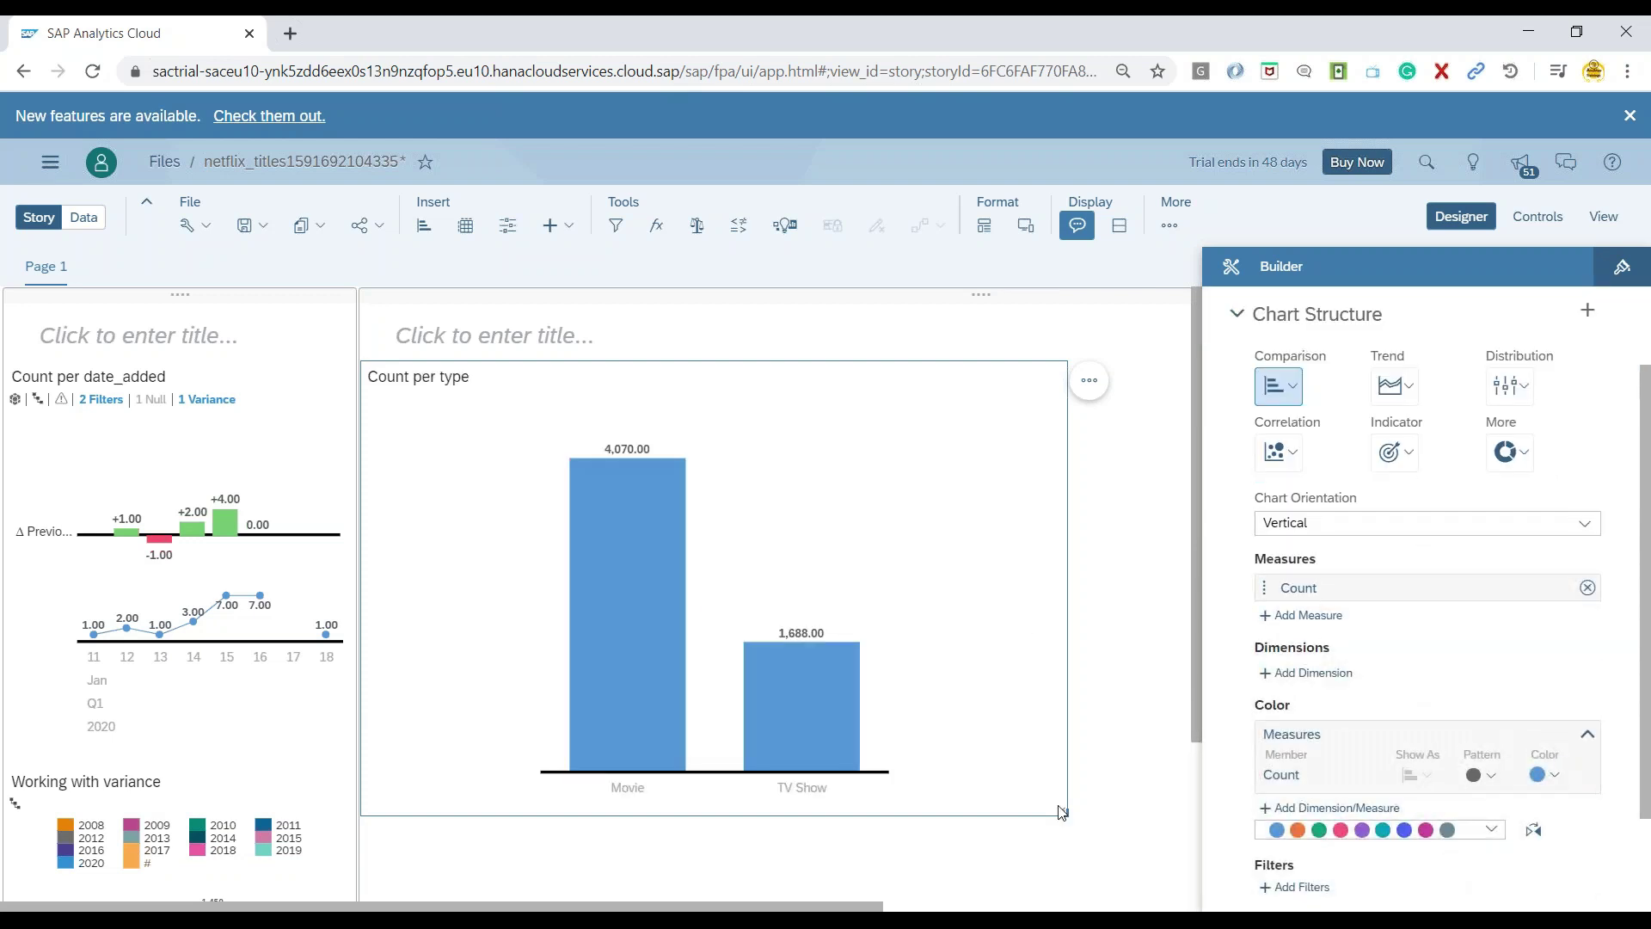
mouse_move(823, 736)
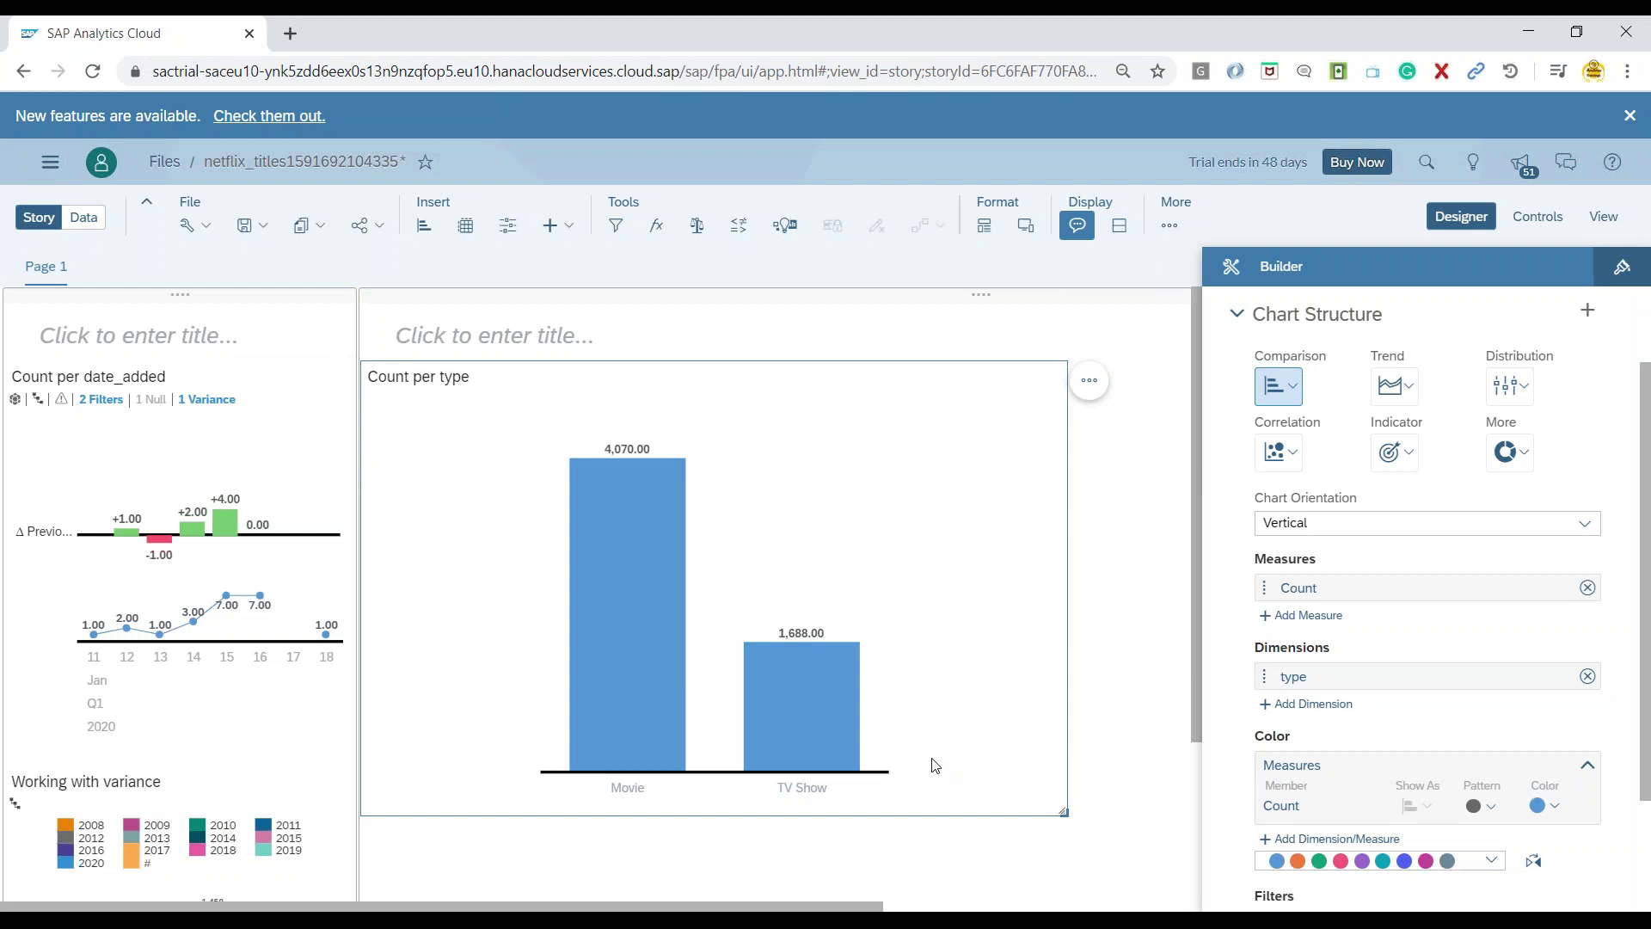
Open the netflix_titles Data view and browse the date_added column's values.
mouse_move(762, 749)
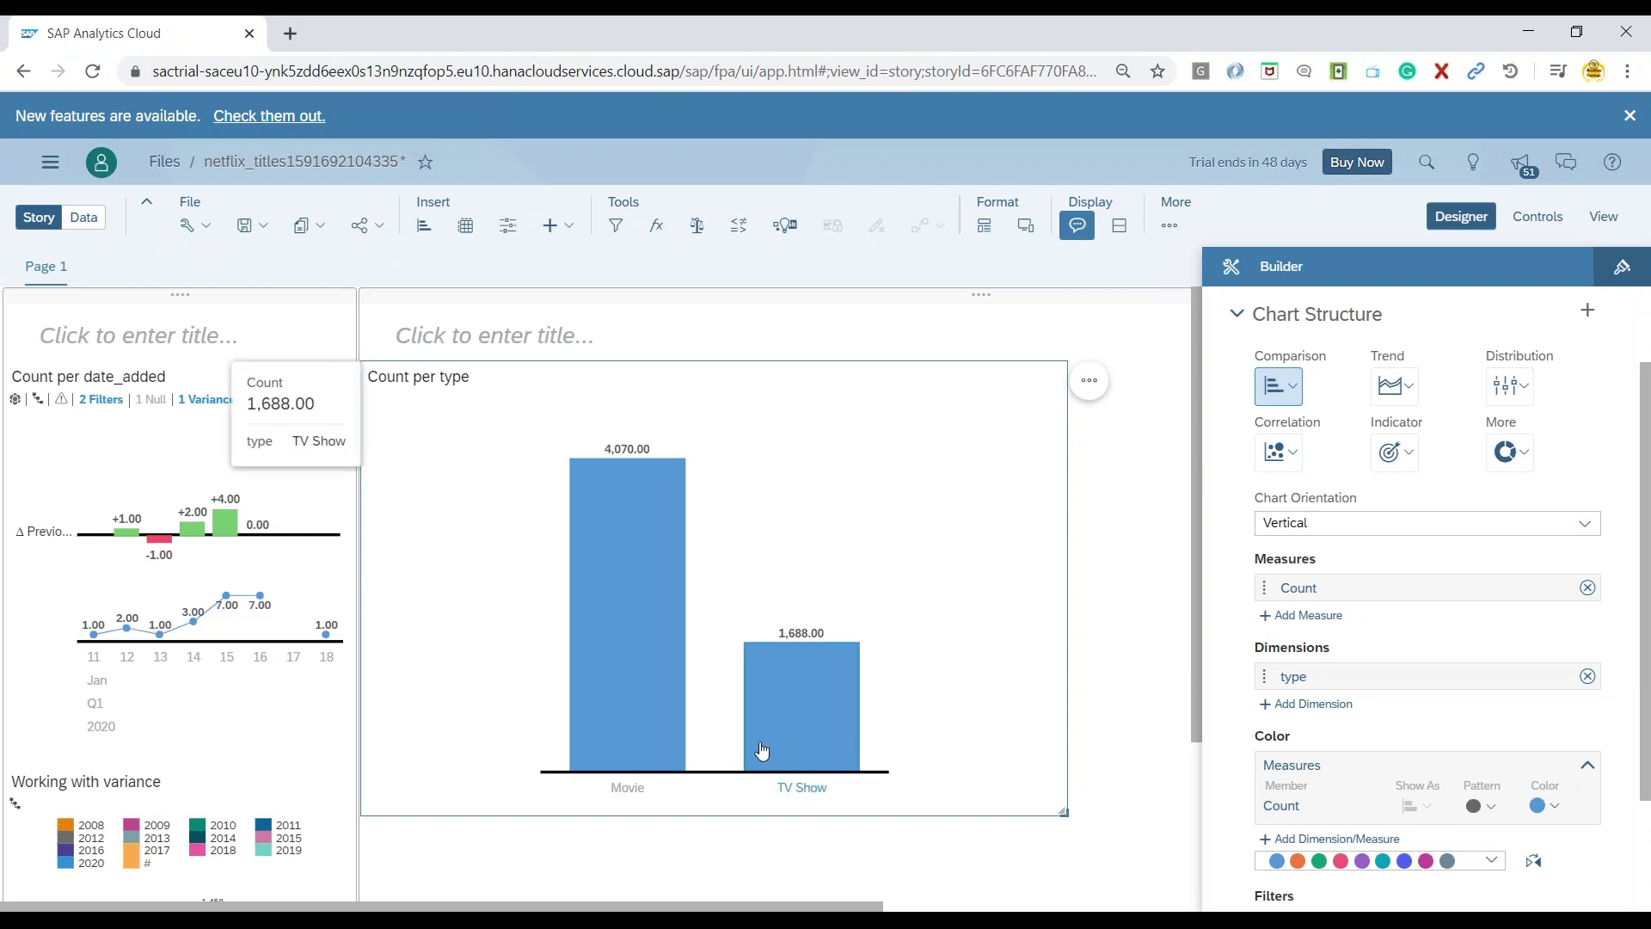
click(101, 221)
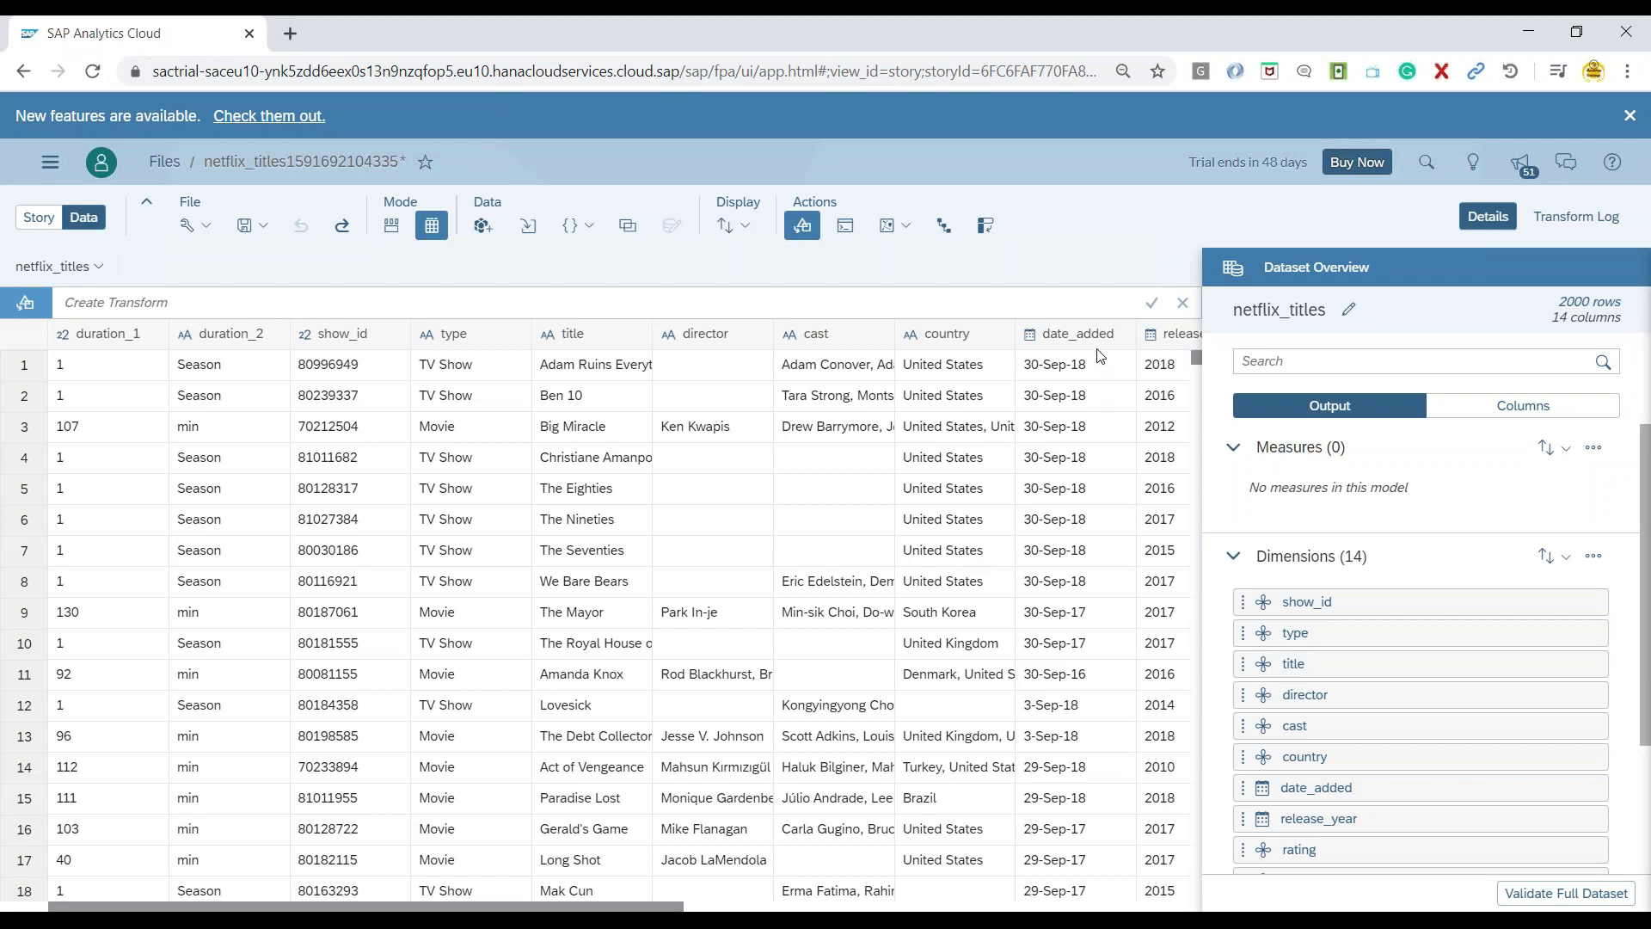
click(1071, 333)
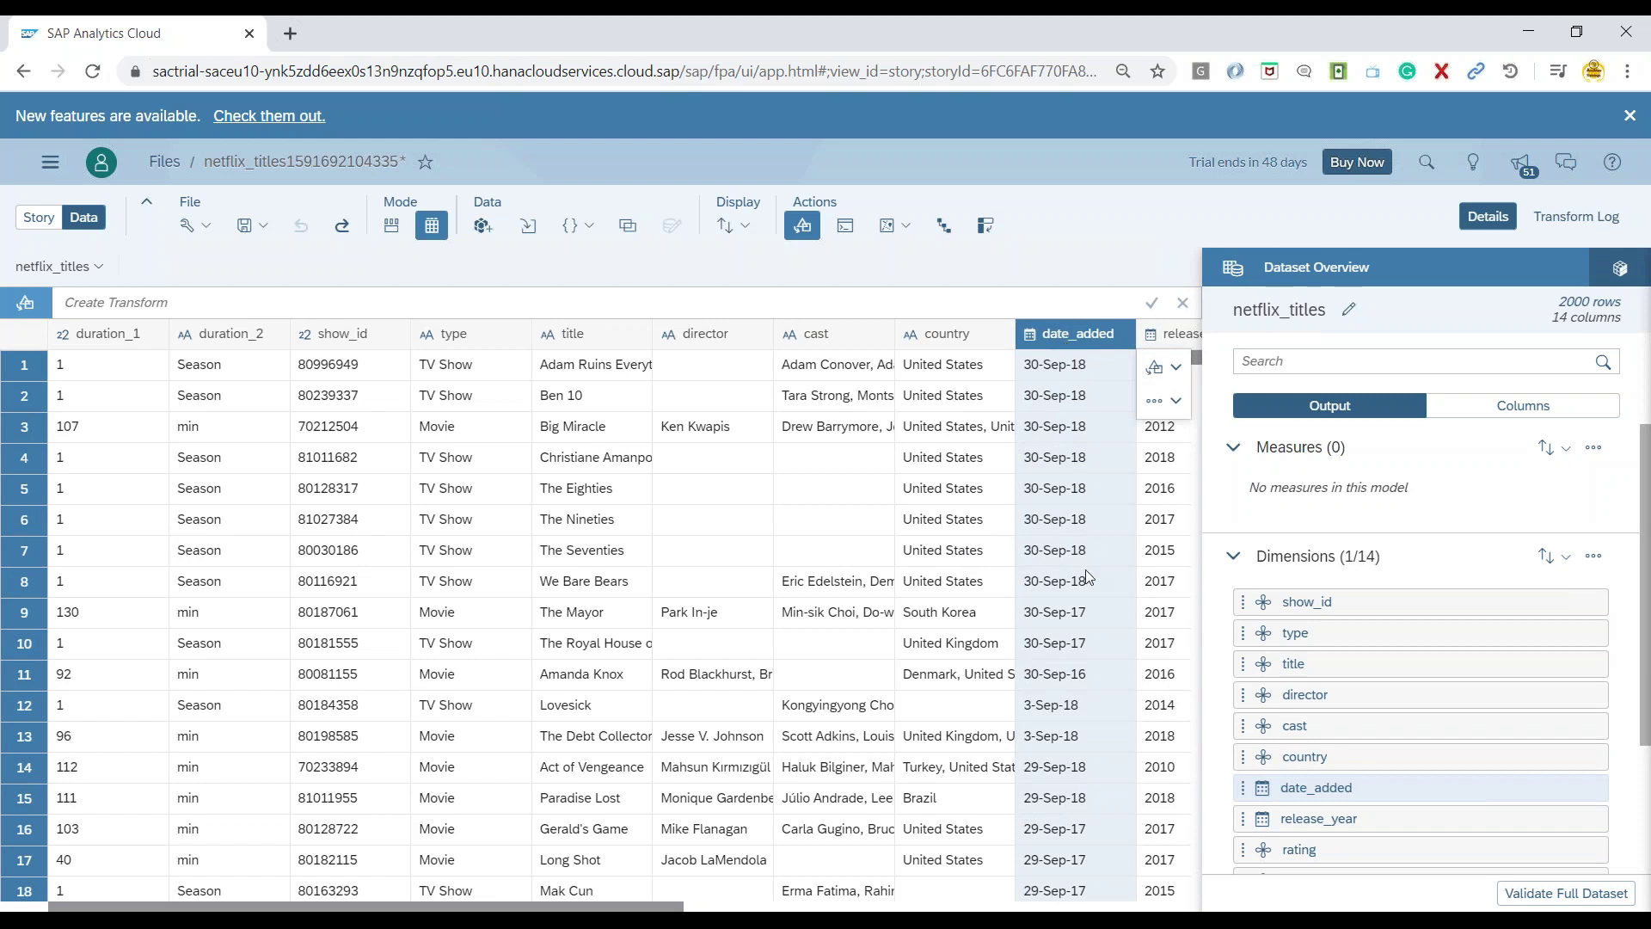
scroll(1090, 593, down, 7)
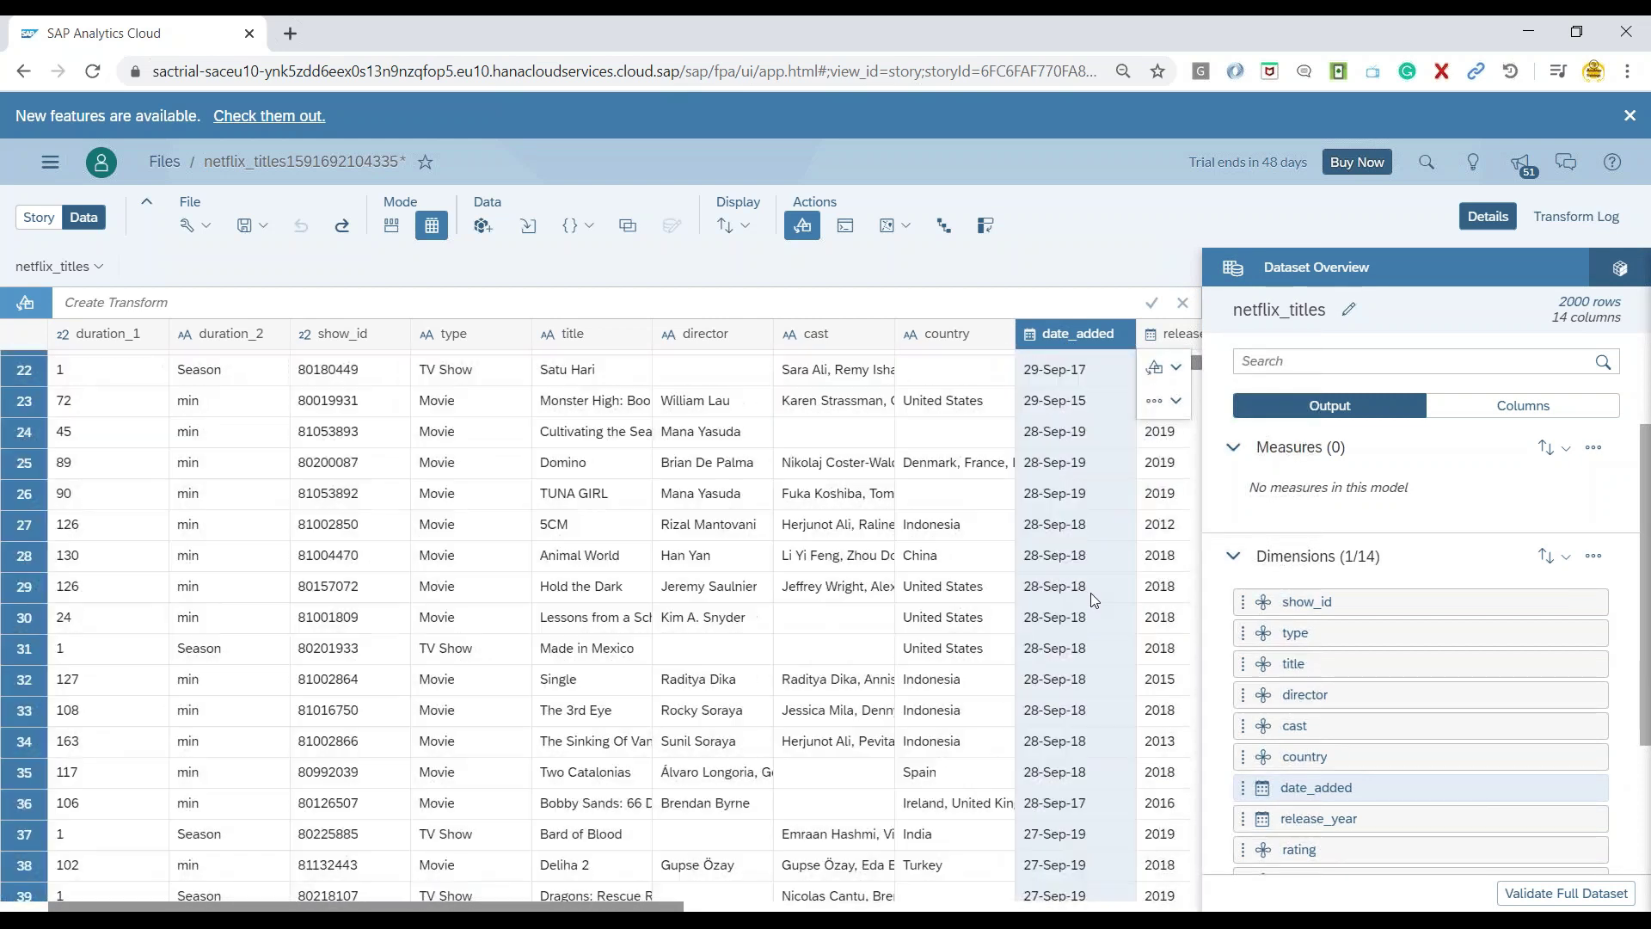
scroll(1091, 591, up, 7)
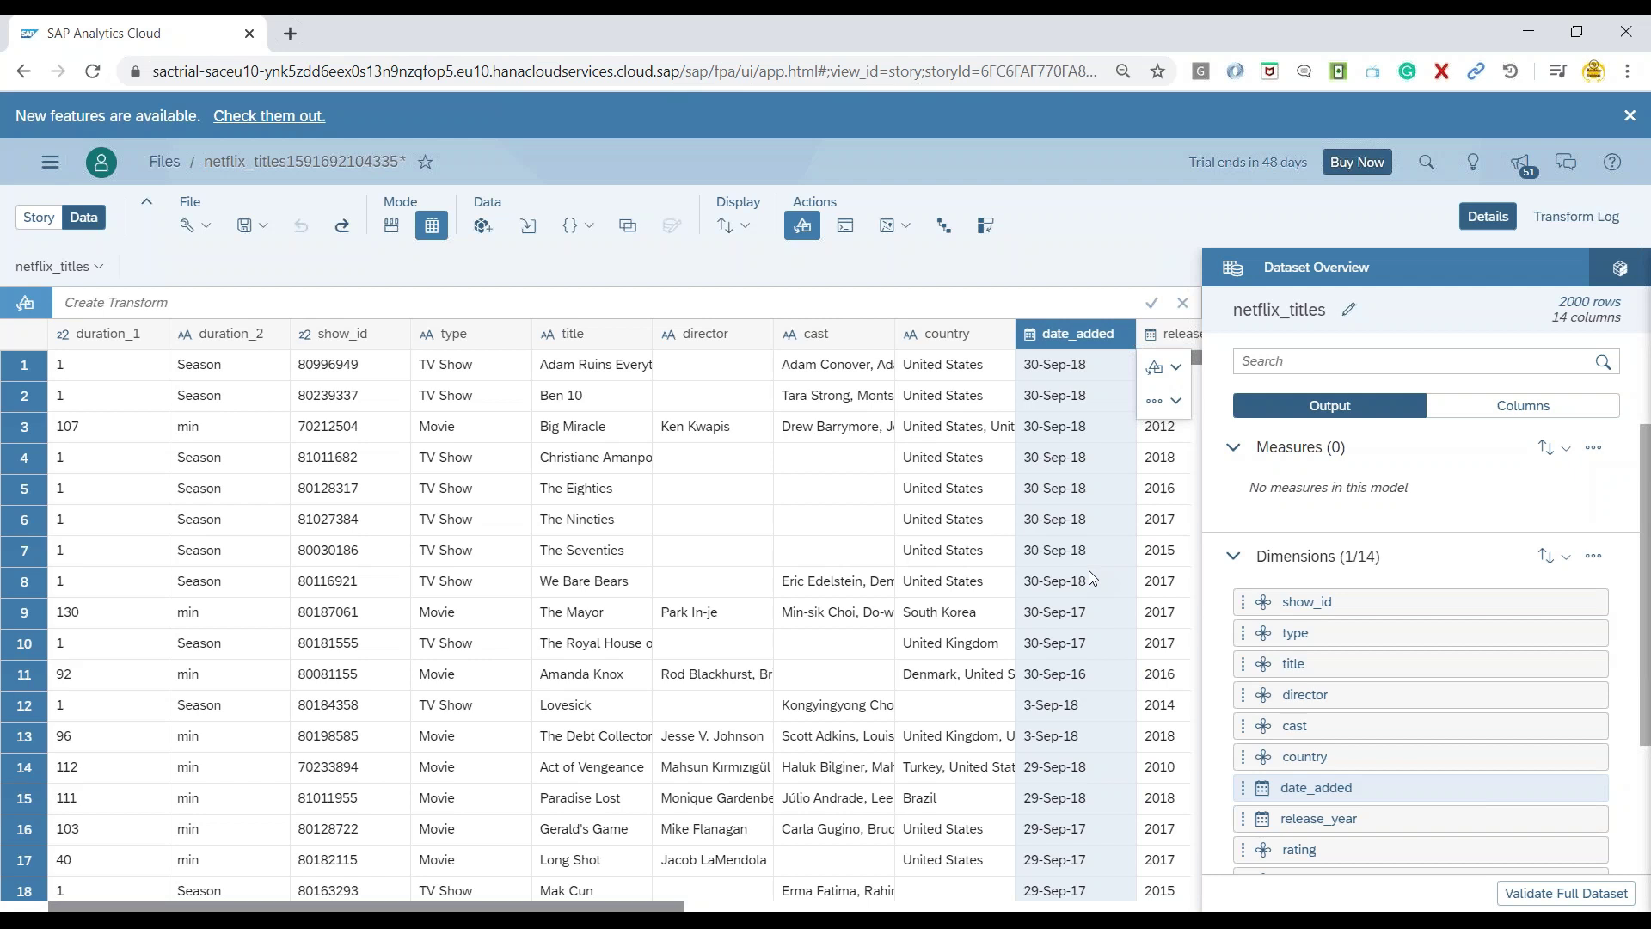
Return to the story and open the Builder's Add Dimension list for the Count per type chart.
click(34, 220)
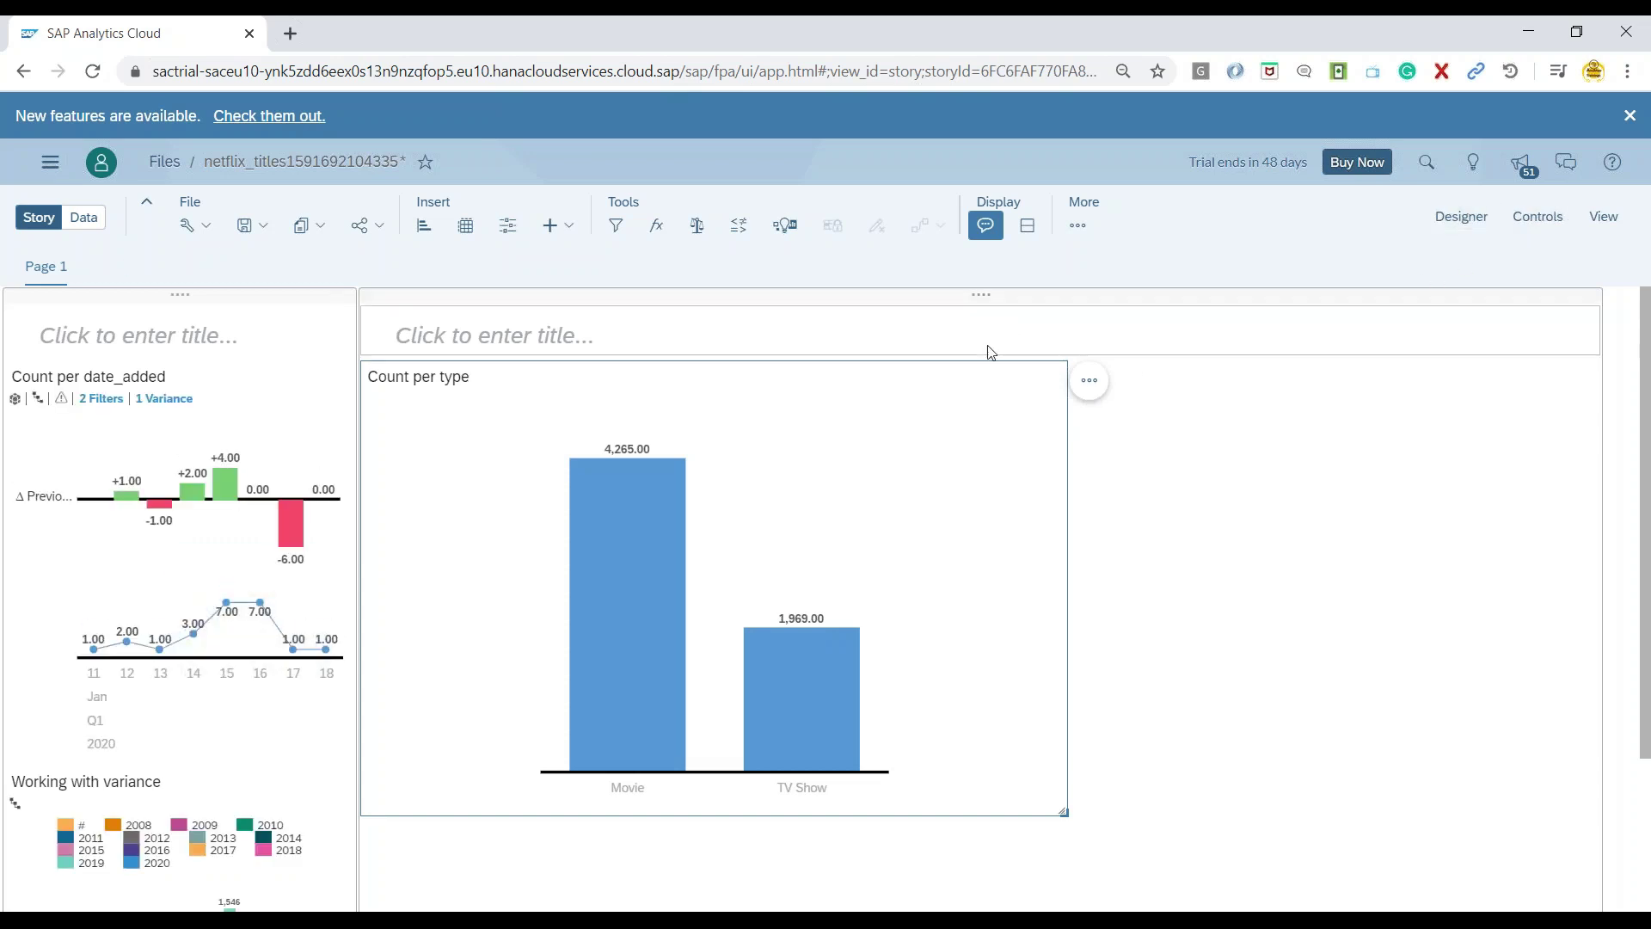
click(1461, 216)
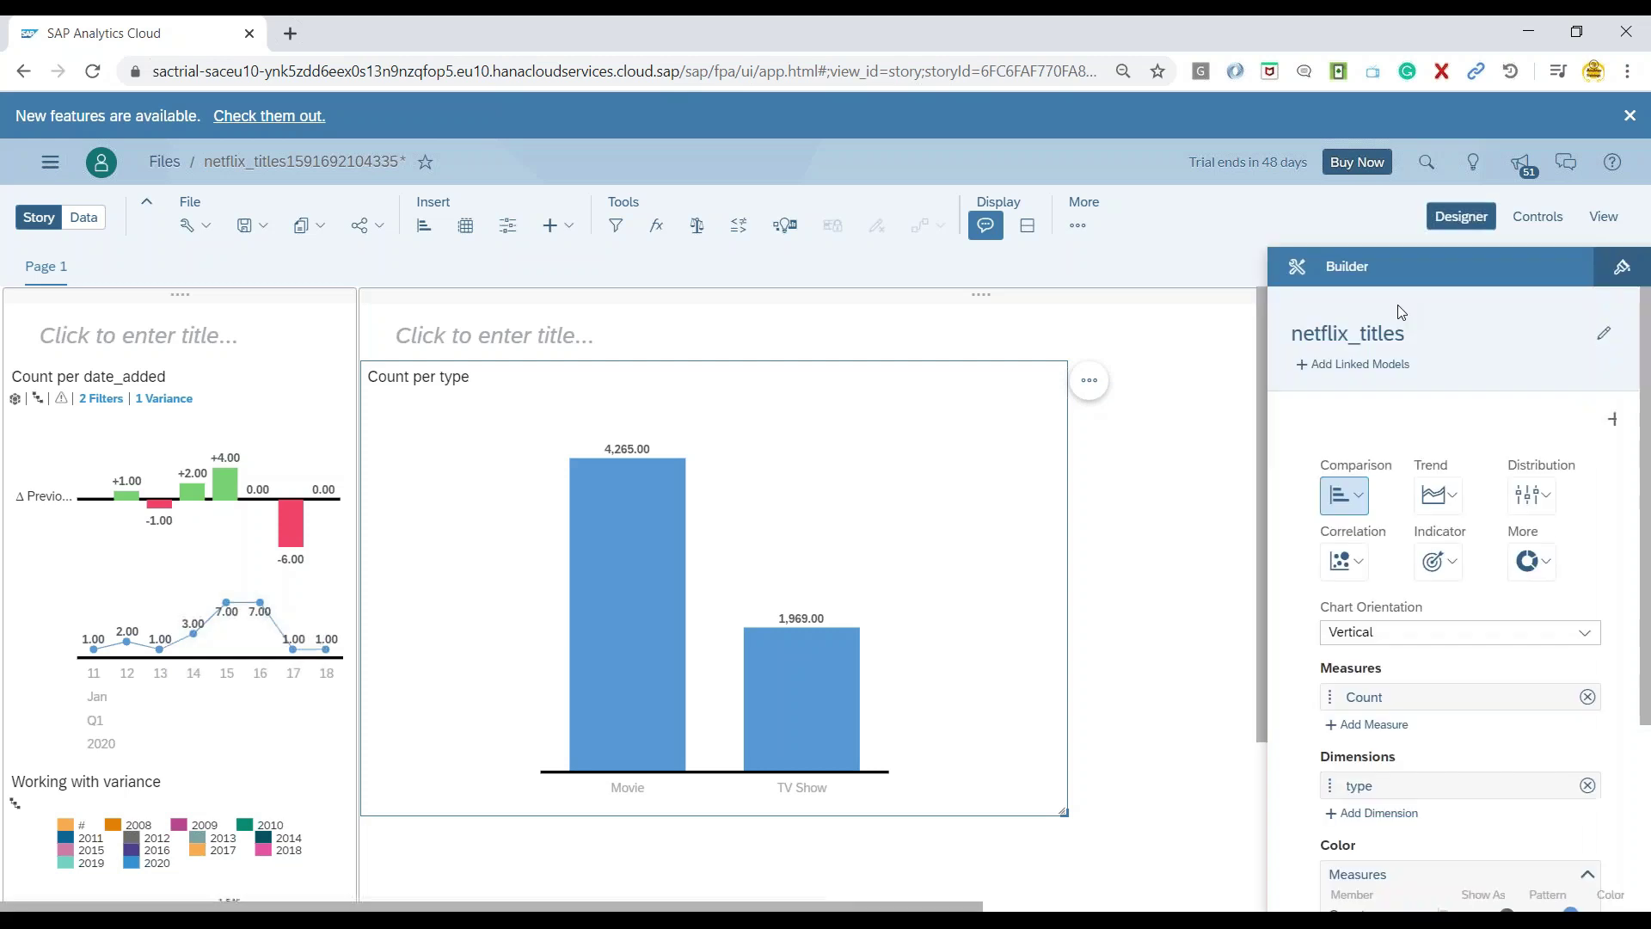
scroll(1447, 617, down, 3)
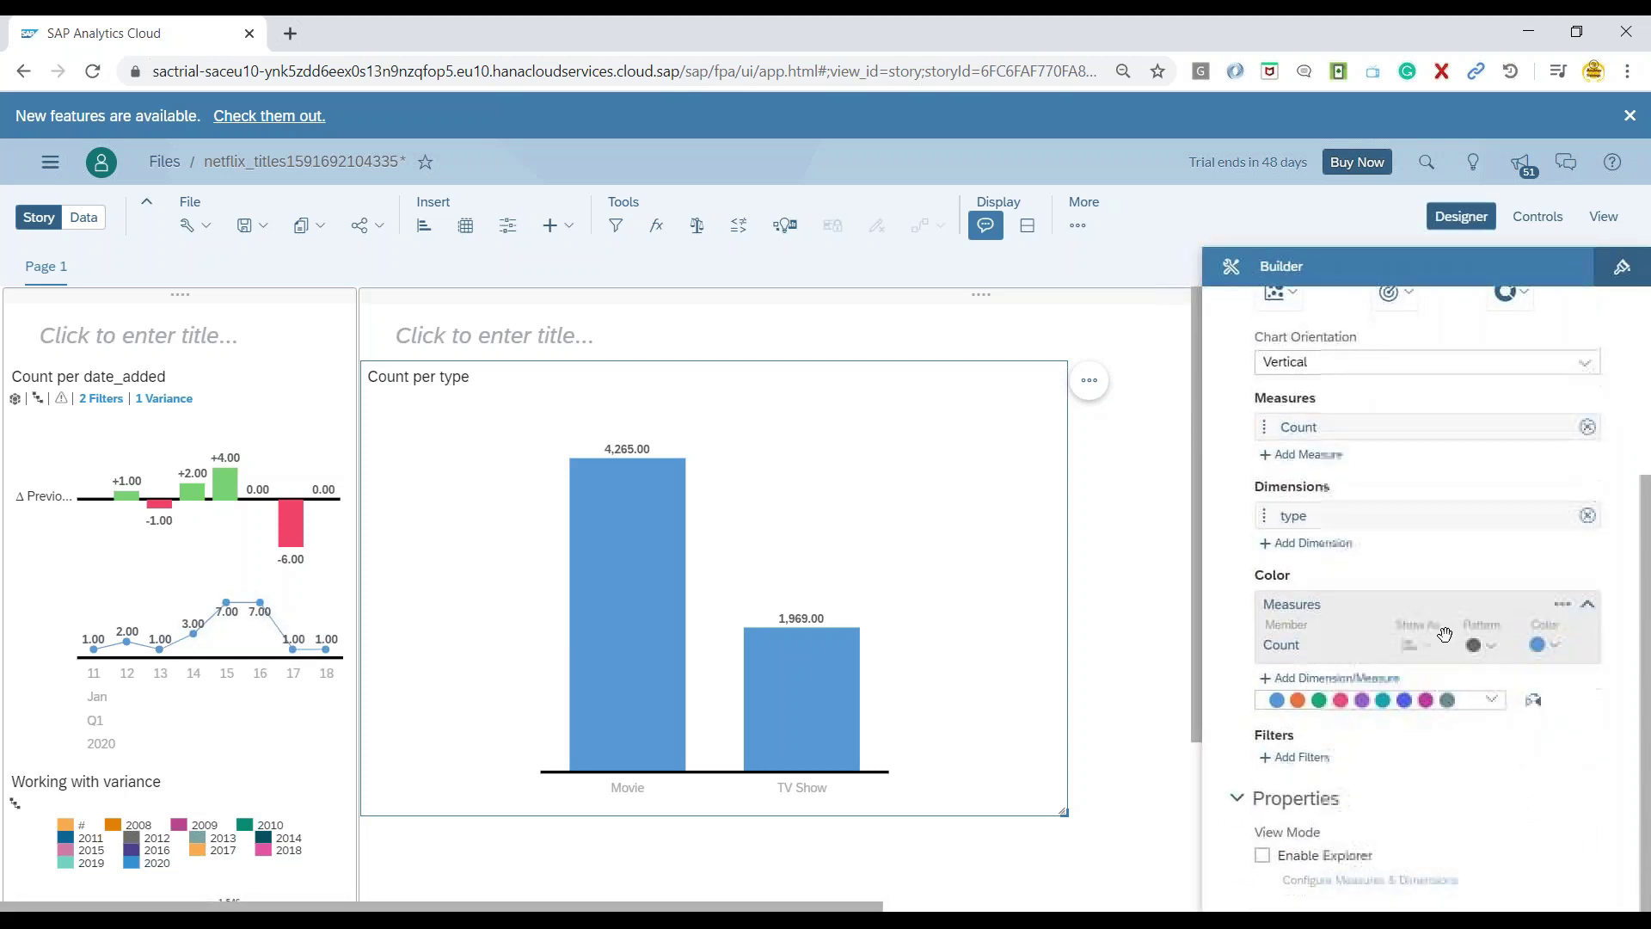
click(1312, 542)
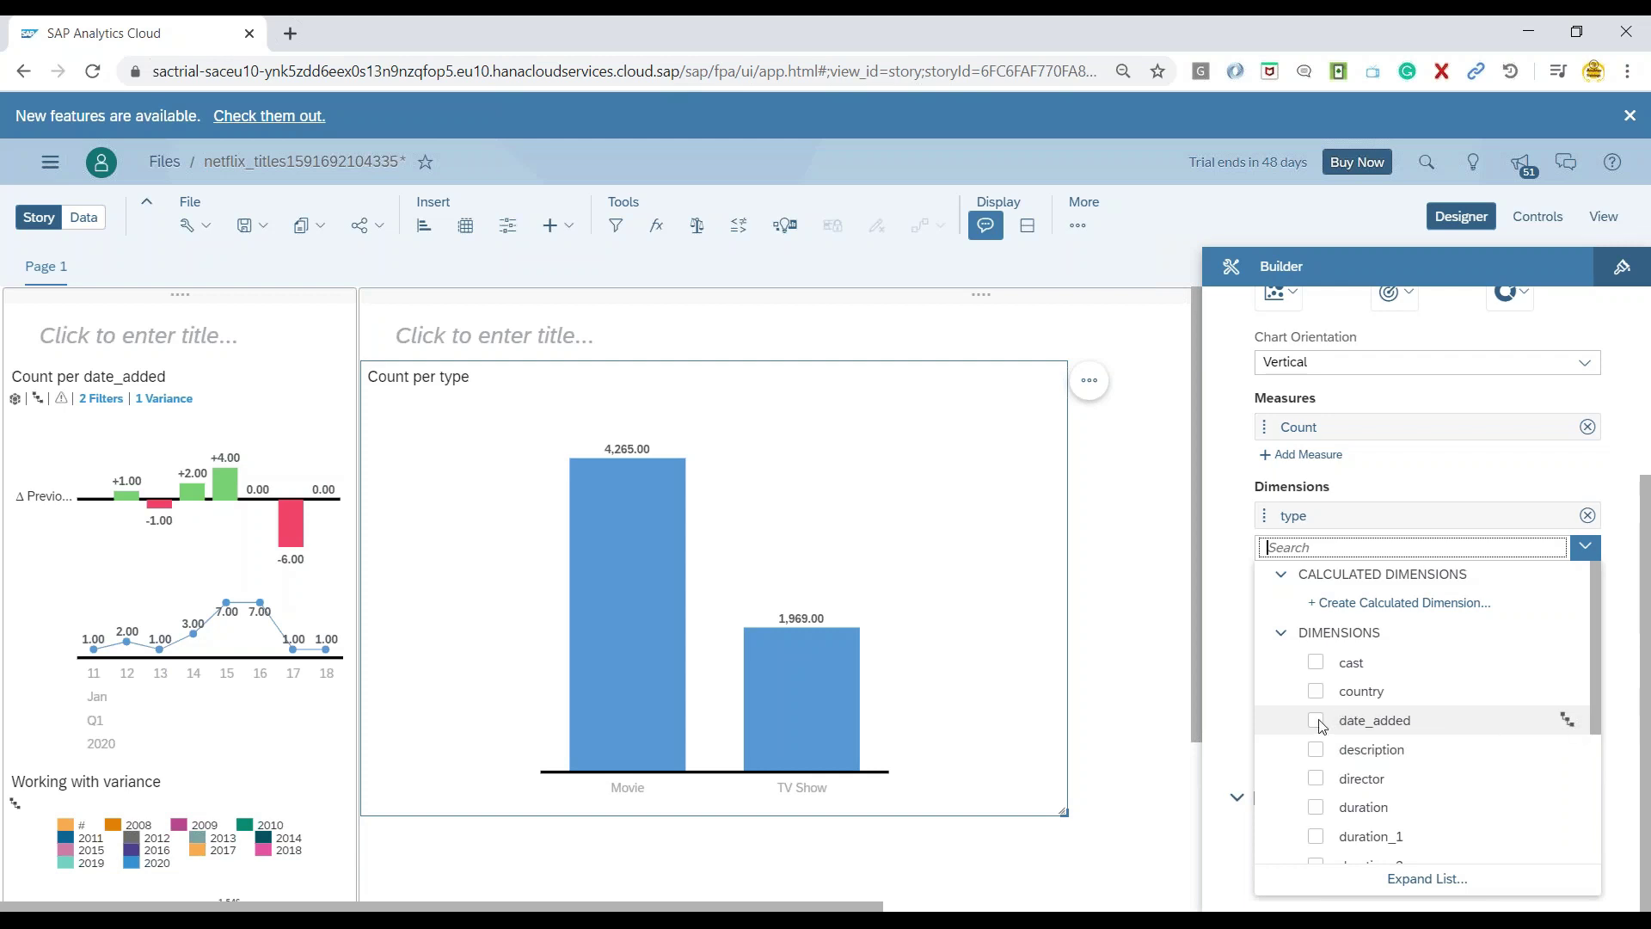
Add date_added as a second dimension and drill it to year level (Level 2).
click(1316, 721)
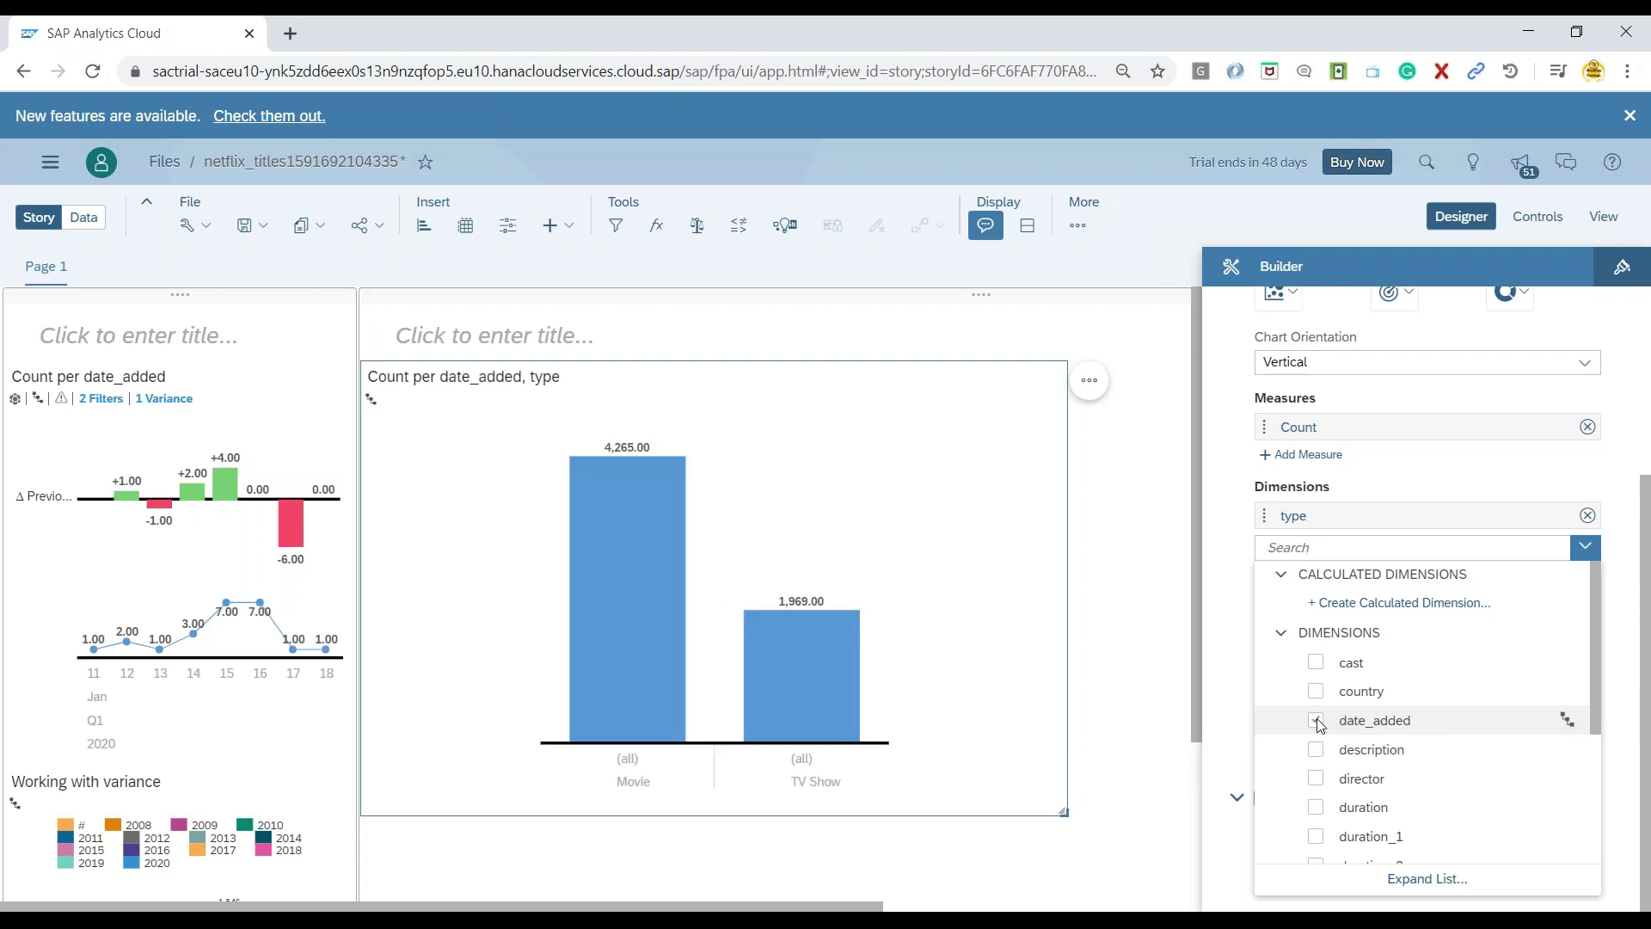
click(1151, 693)
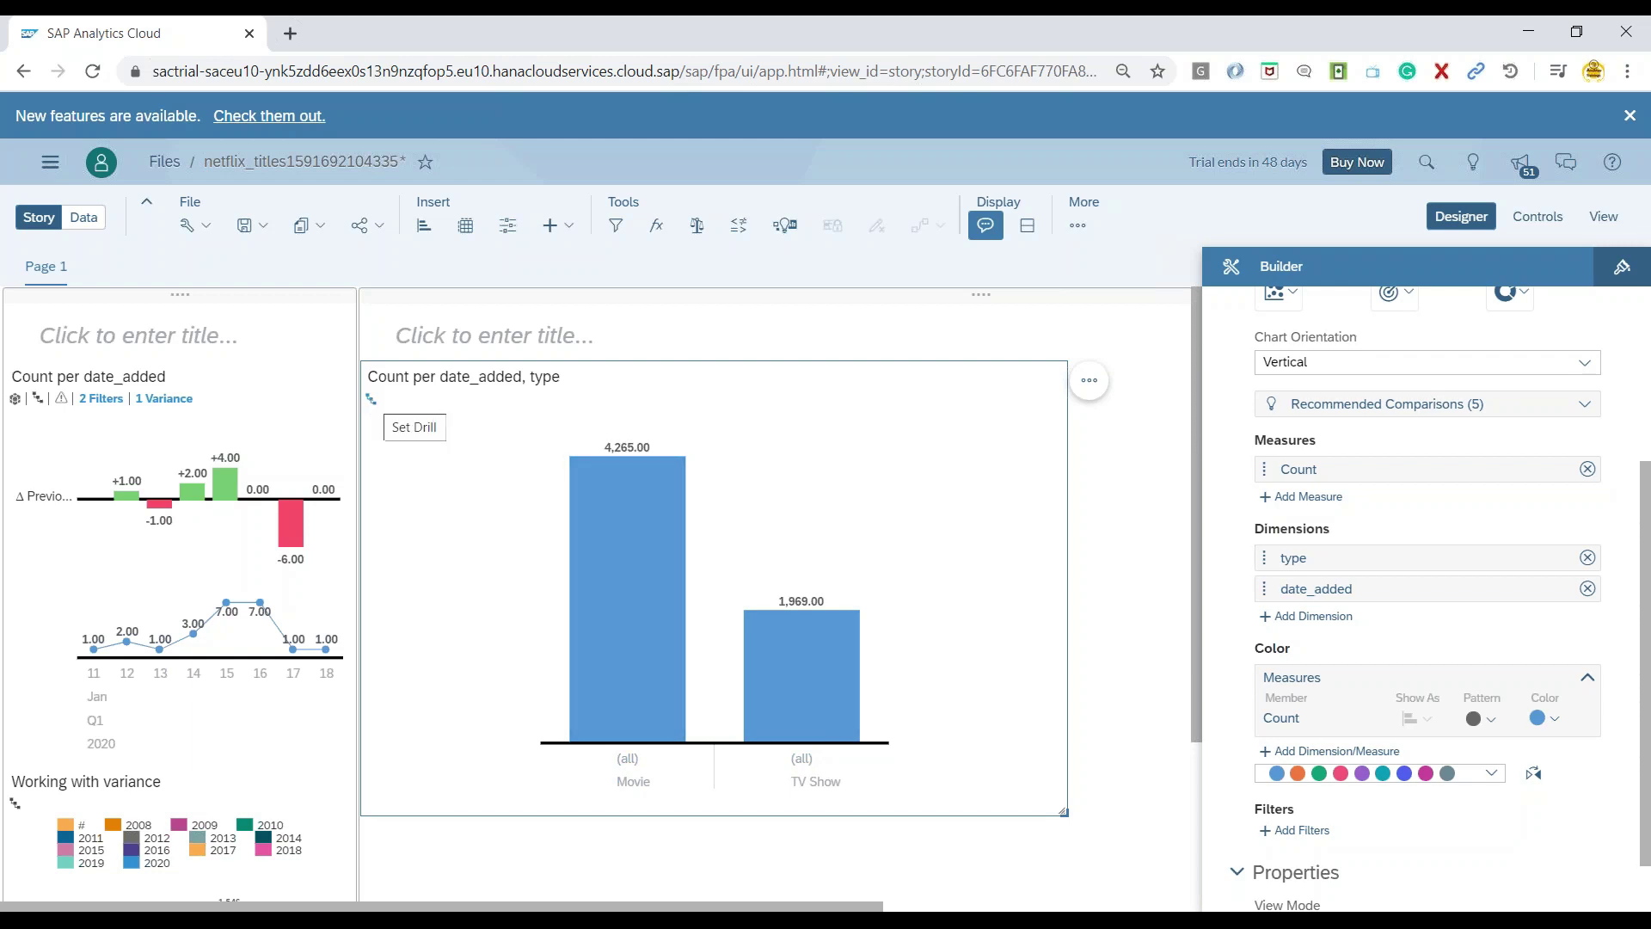
click(370, 399)
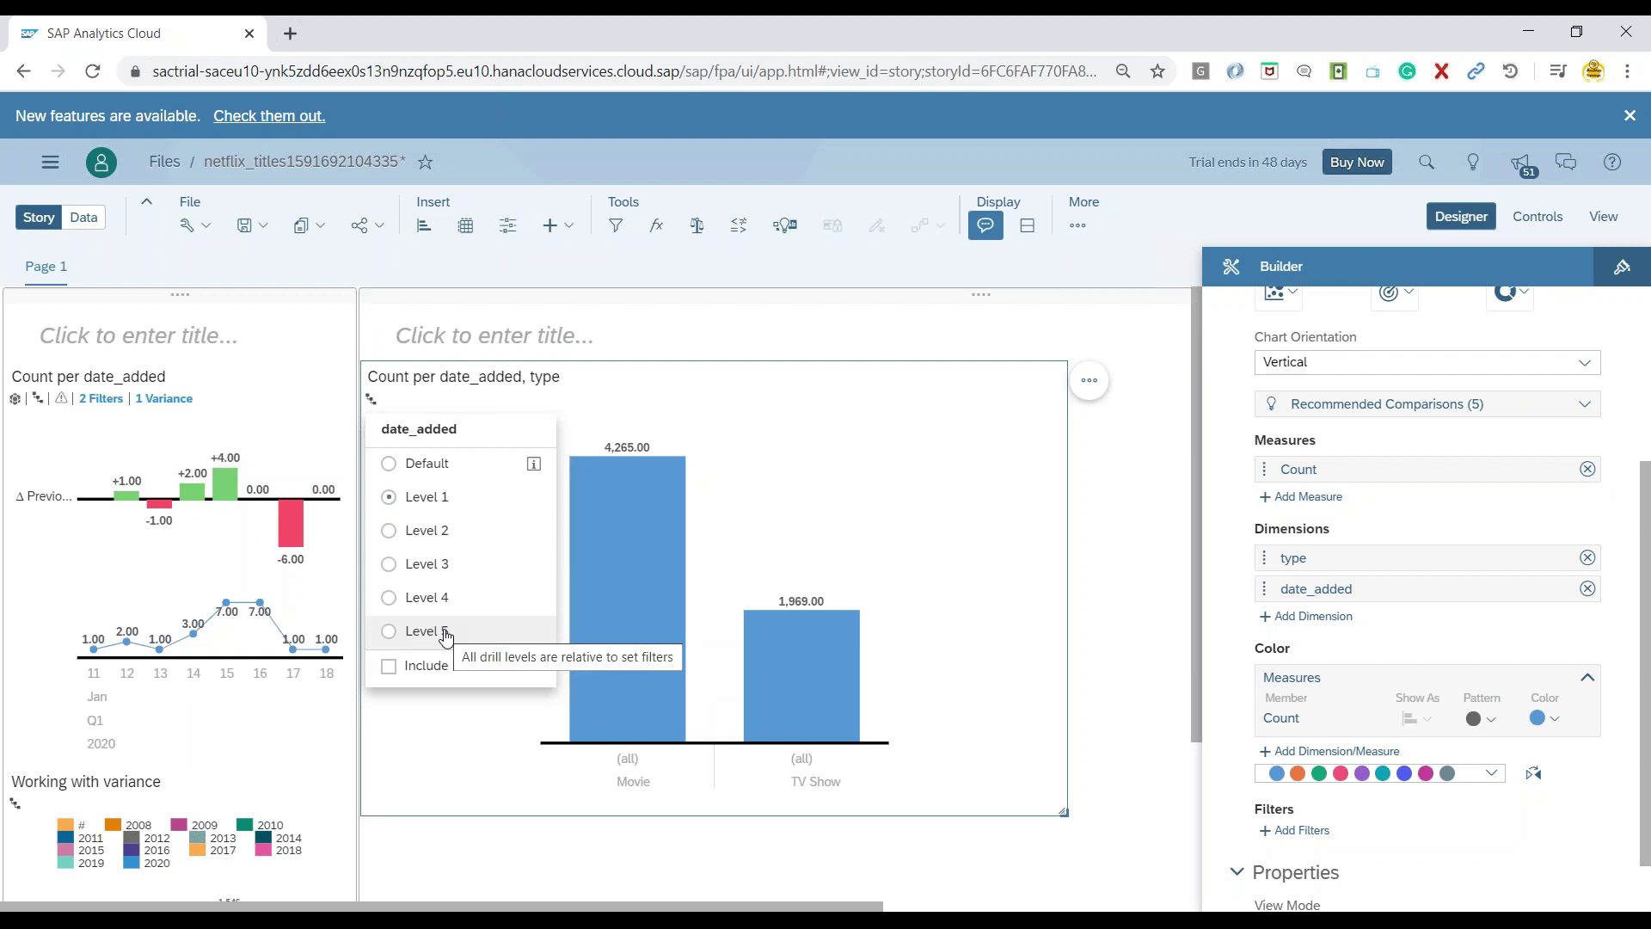
click(430, 535)
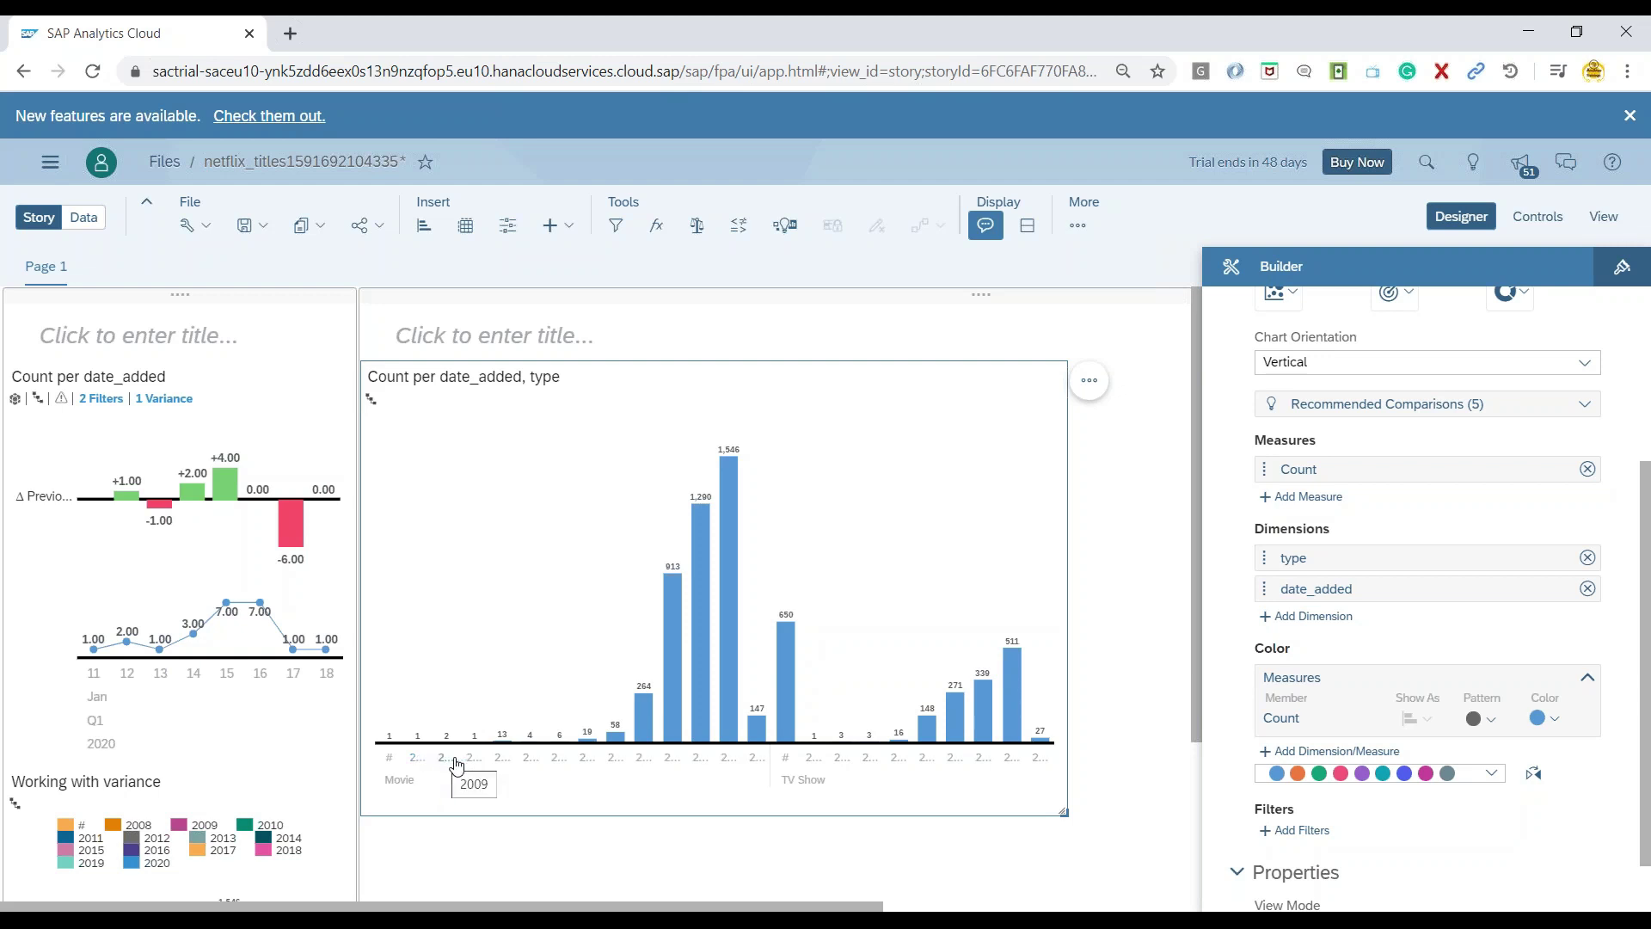
scroll(1307, 774, down, 1)
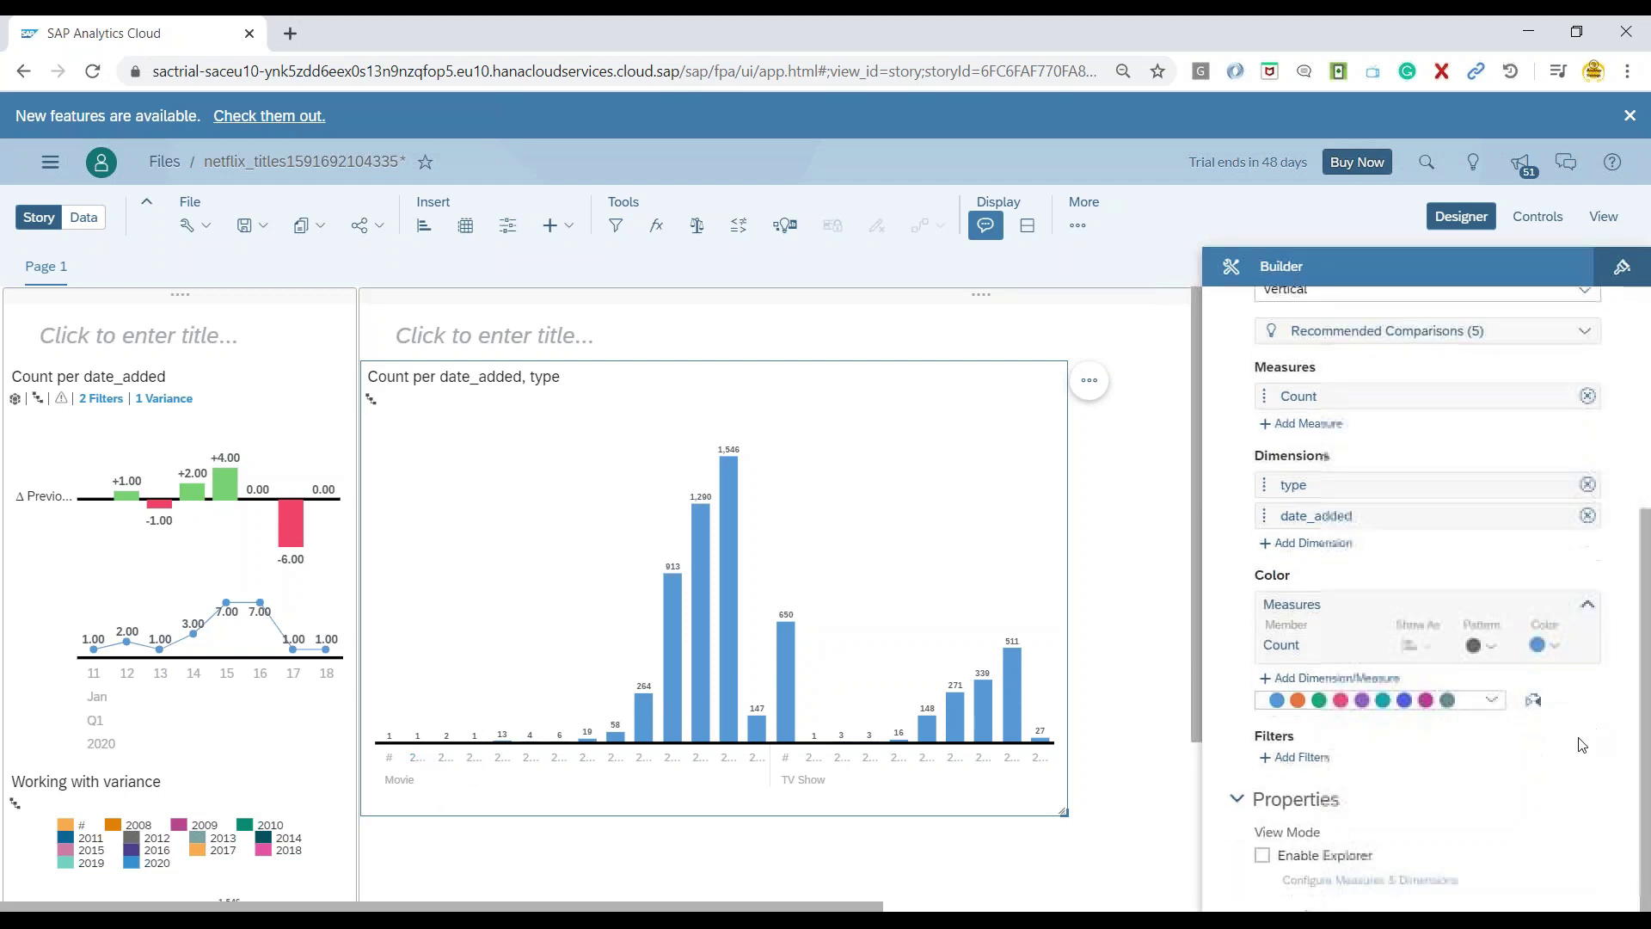
Add a date_added range filter looking back 2 years, covering 2018–2020.
click(1301, 756)
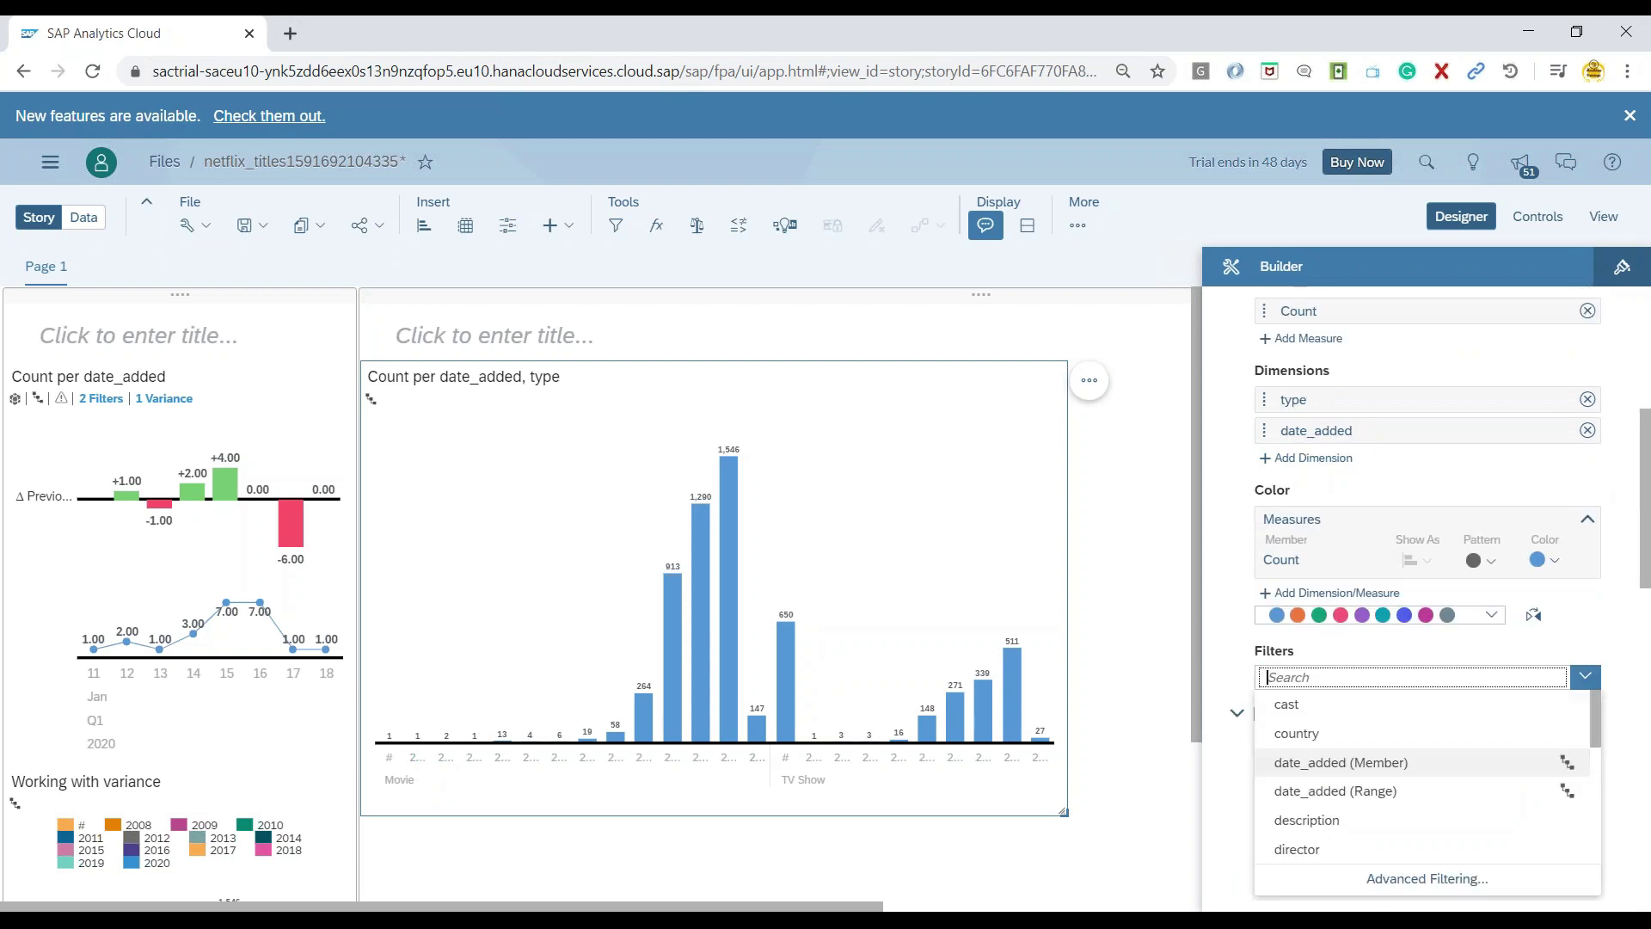
click(1344, 795)
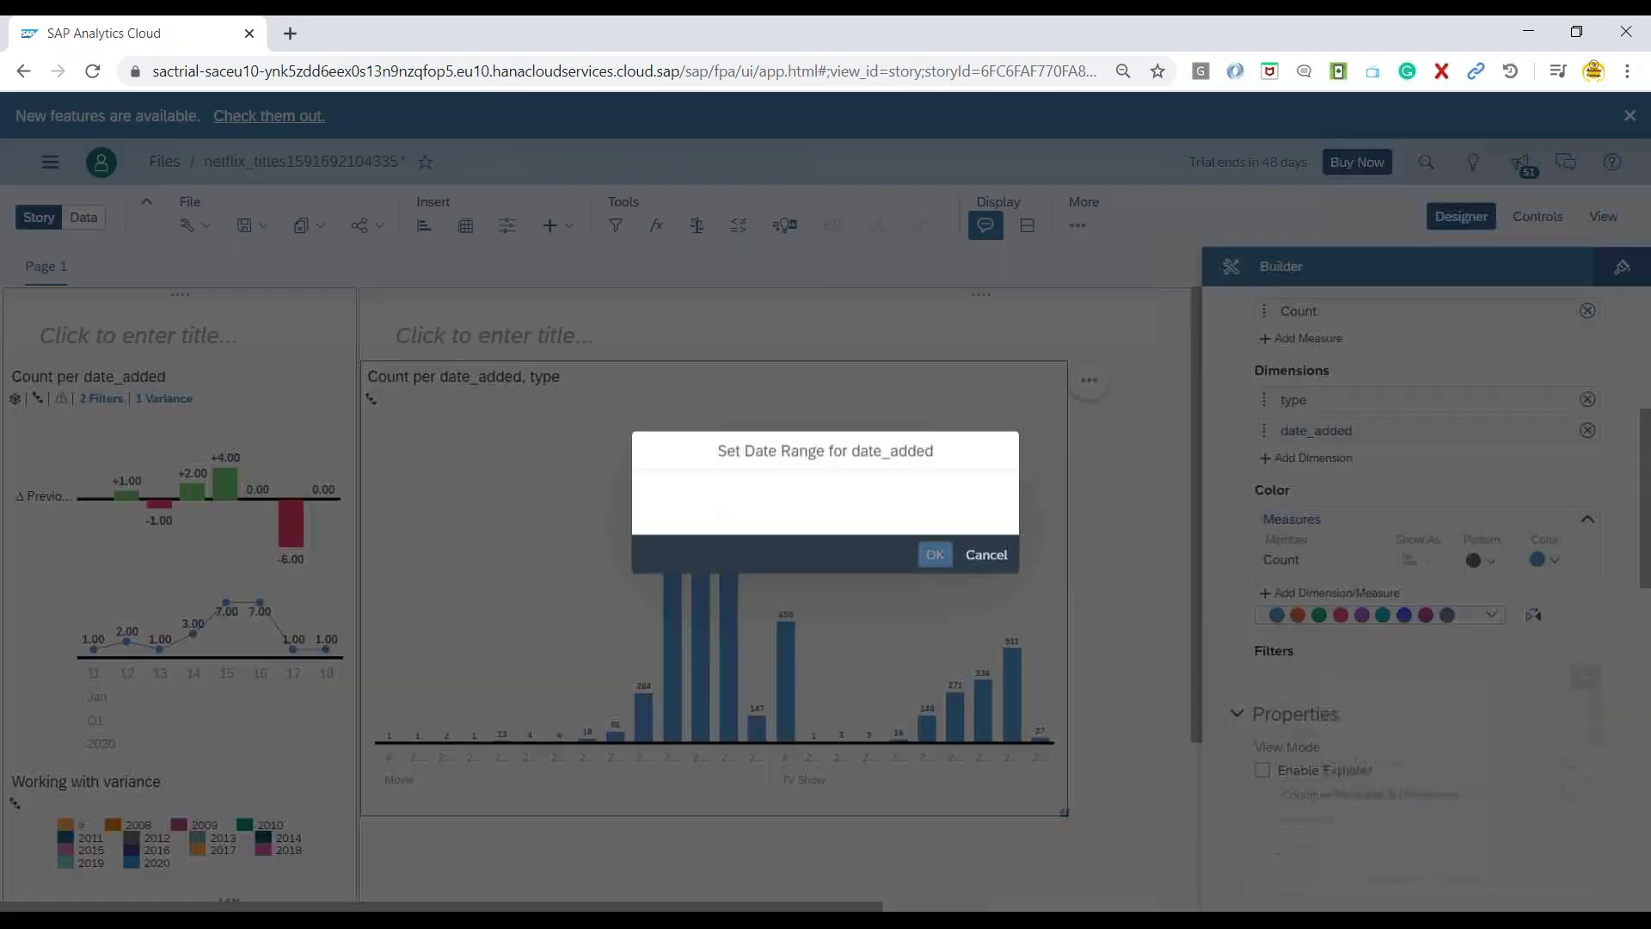
drag(817, 536, 773, 537)
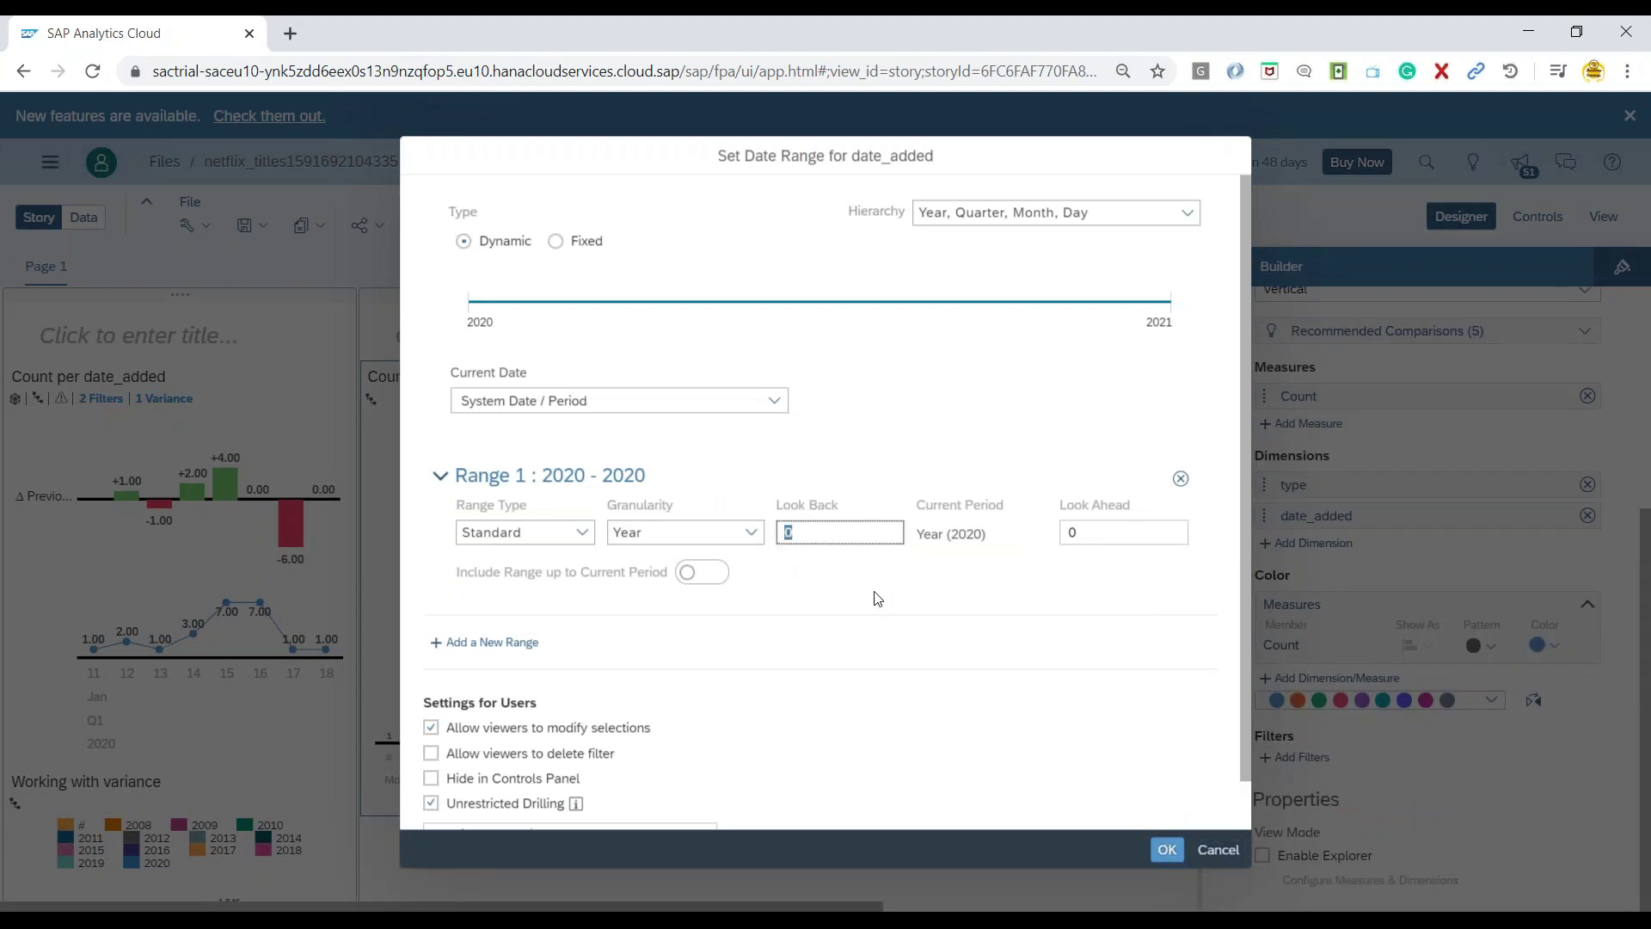
click(1167, 849)
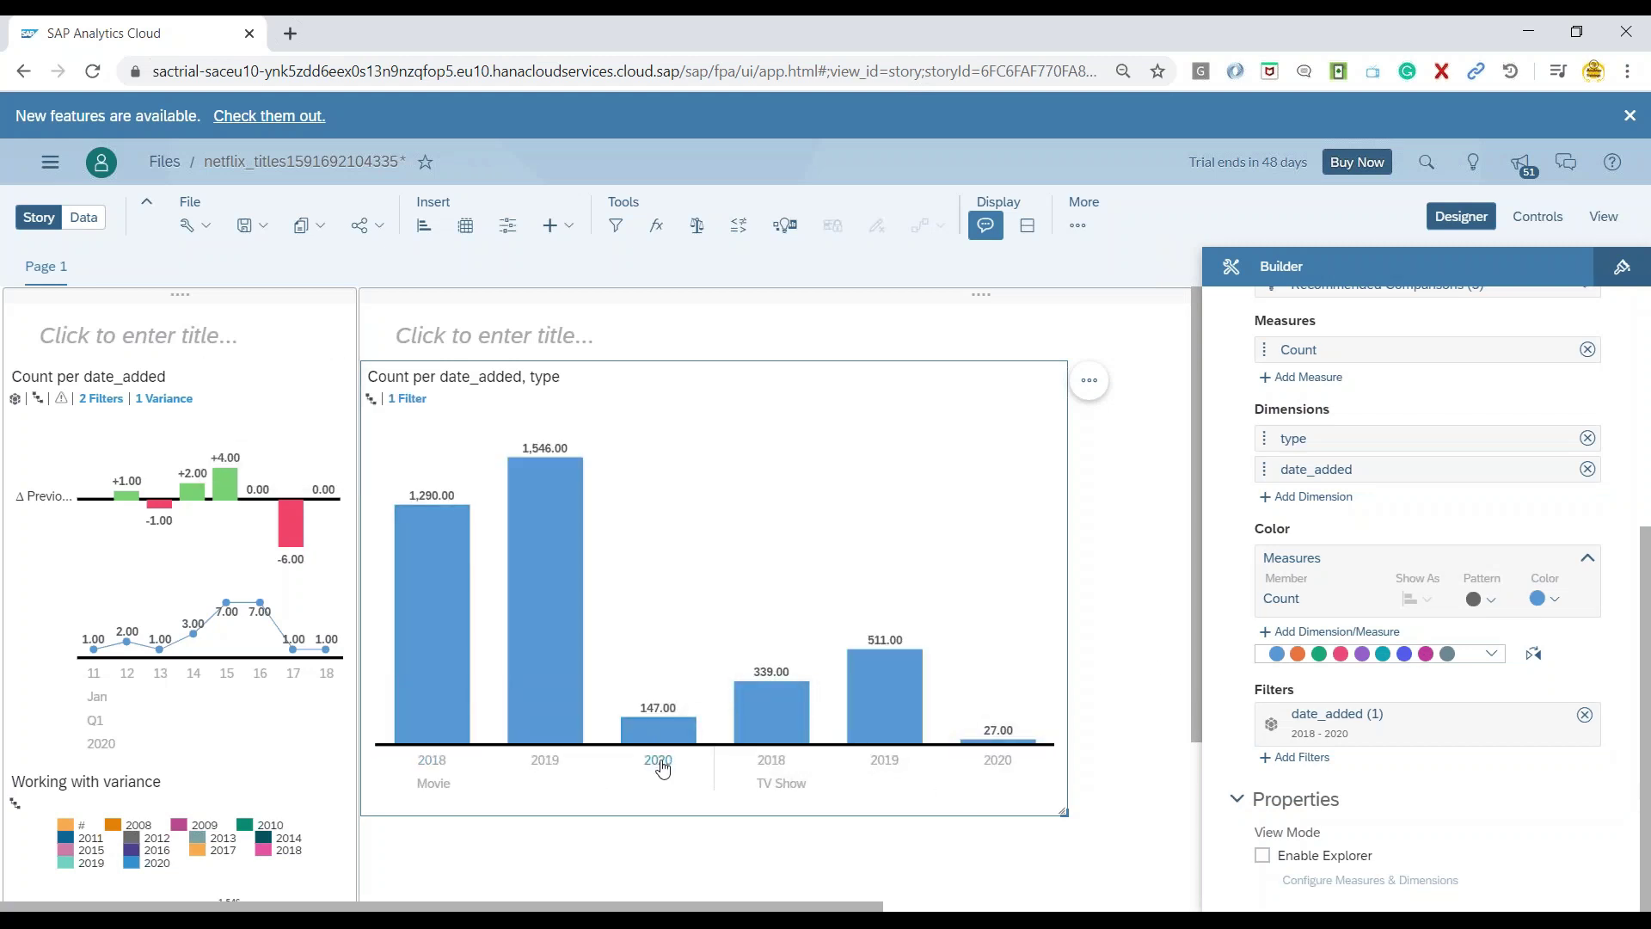
Drill date_added down through quarters (Level 3) to months (Level 4) and widen the chart.
click(370, 398)
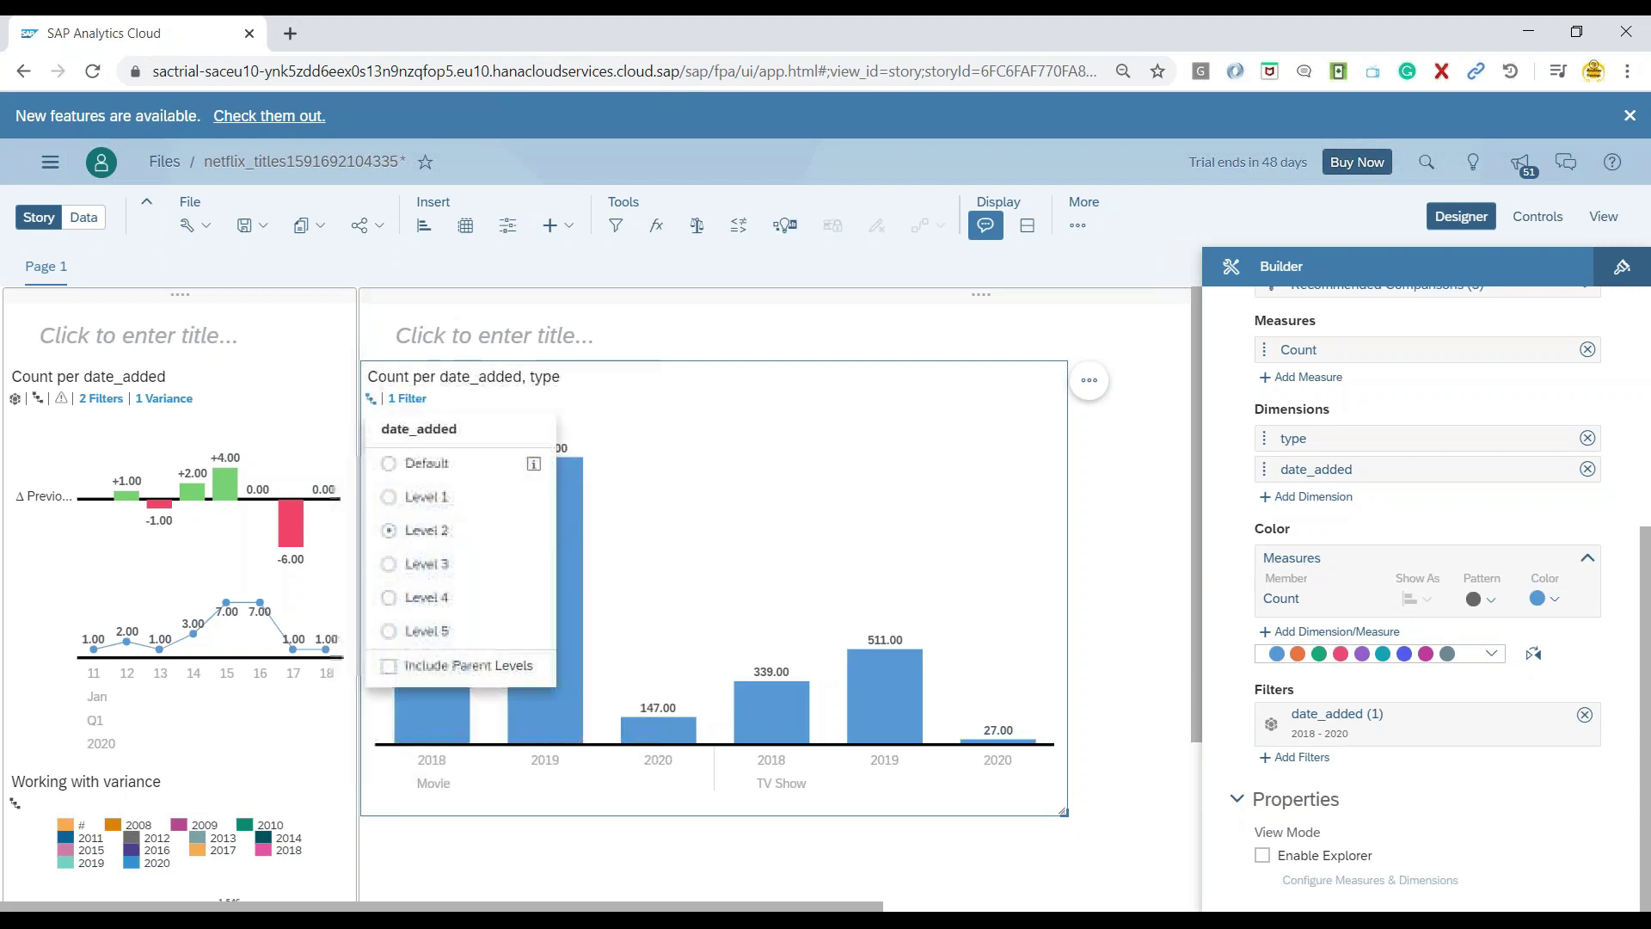
click(422, 569)
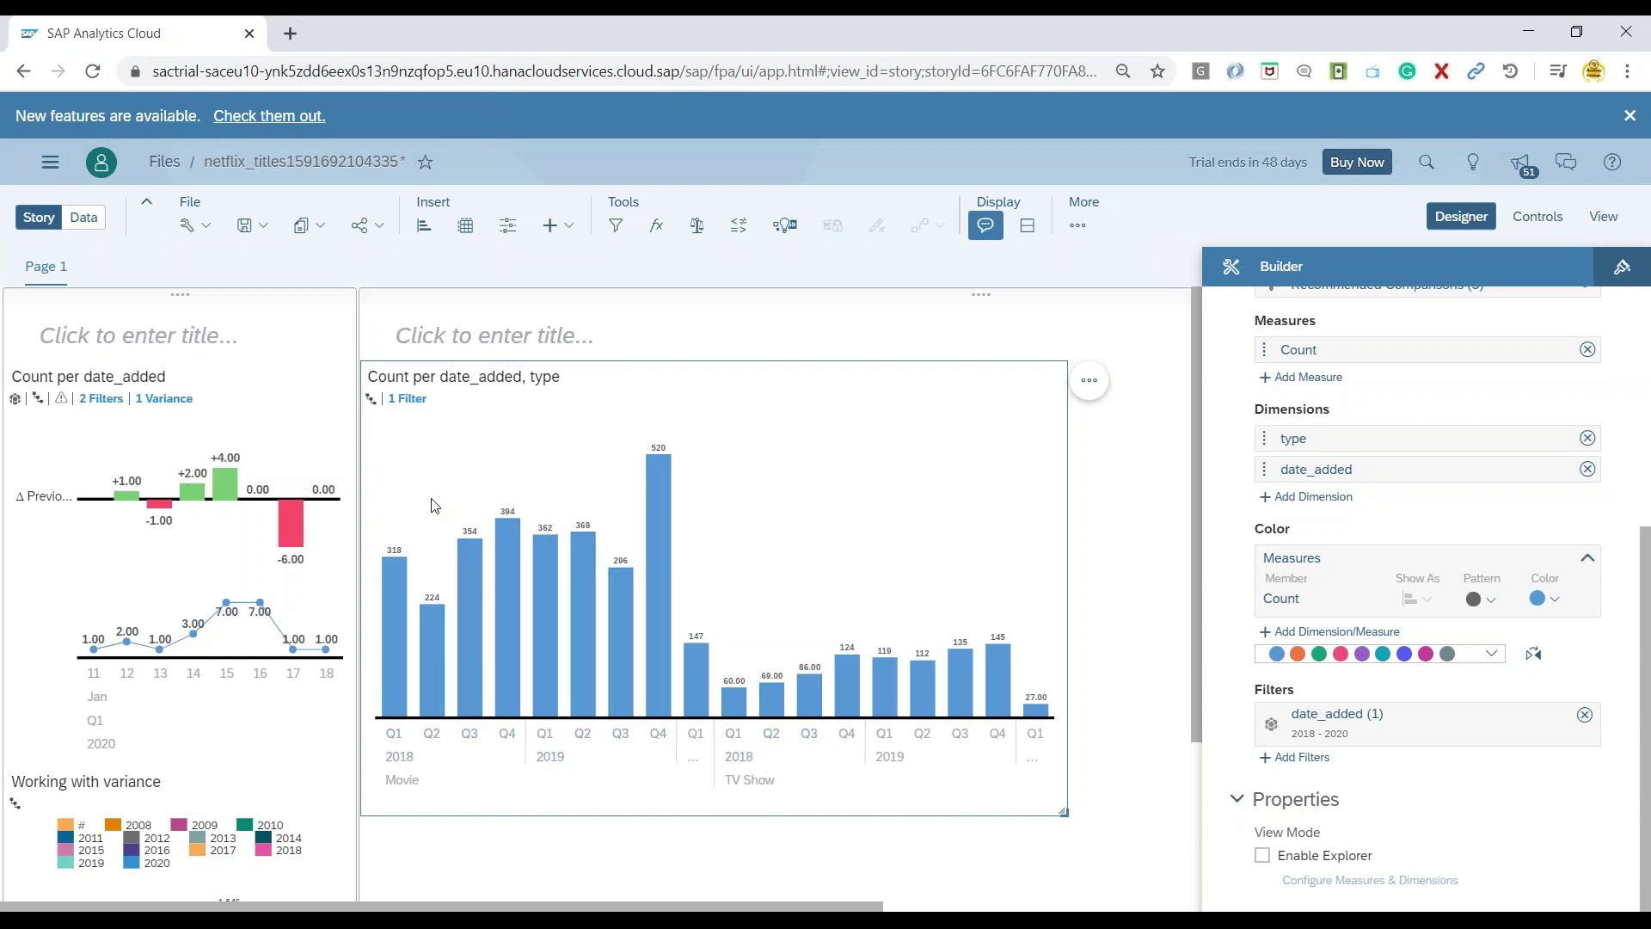
click(370, 398)
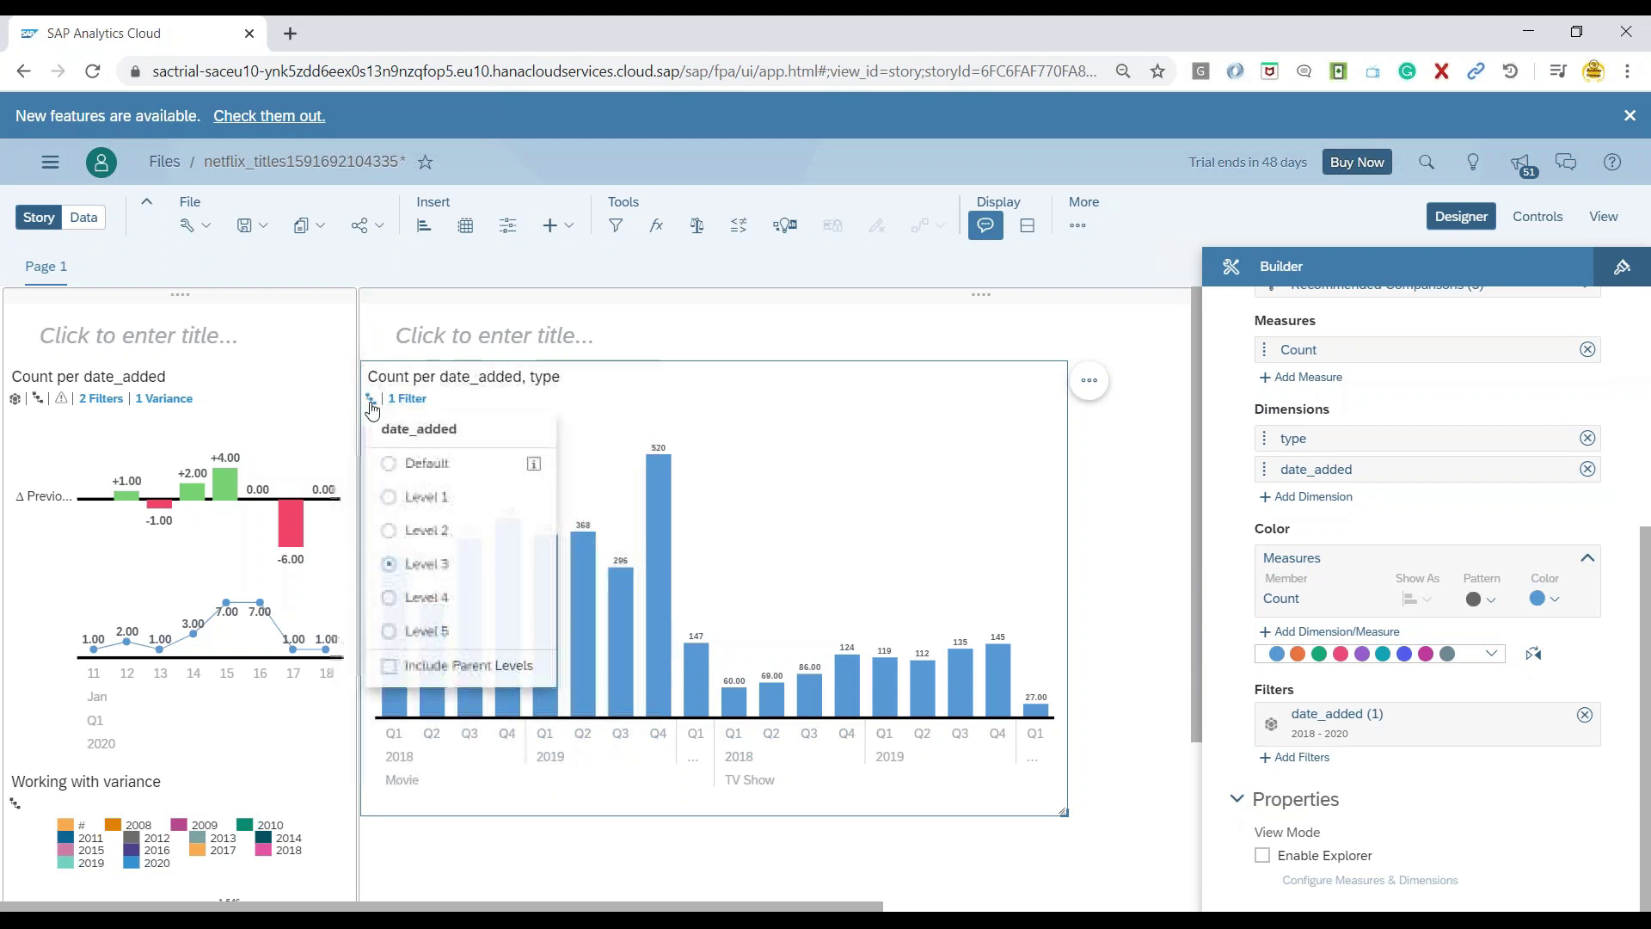
click(427, 598)
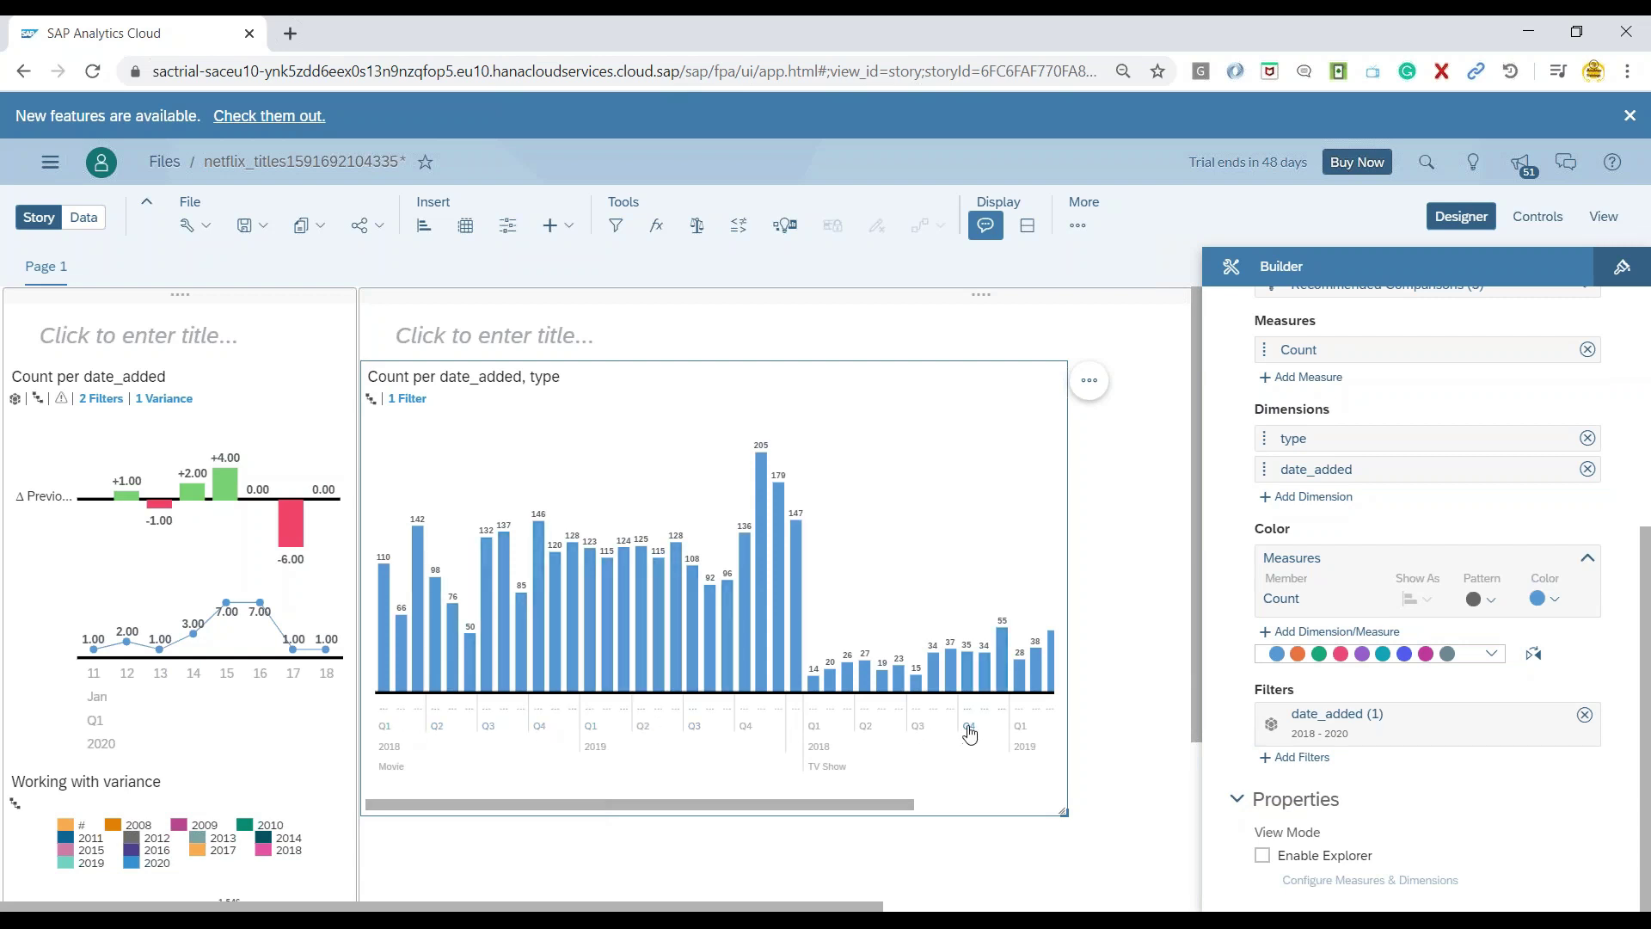
click(987, 805)
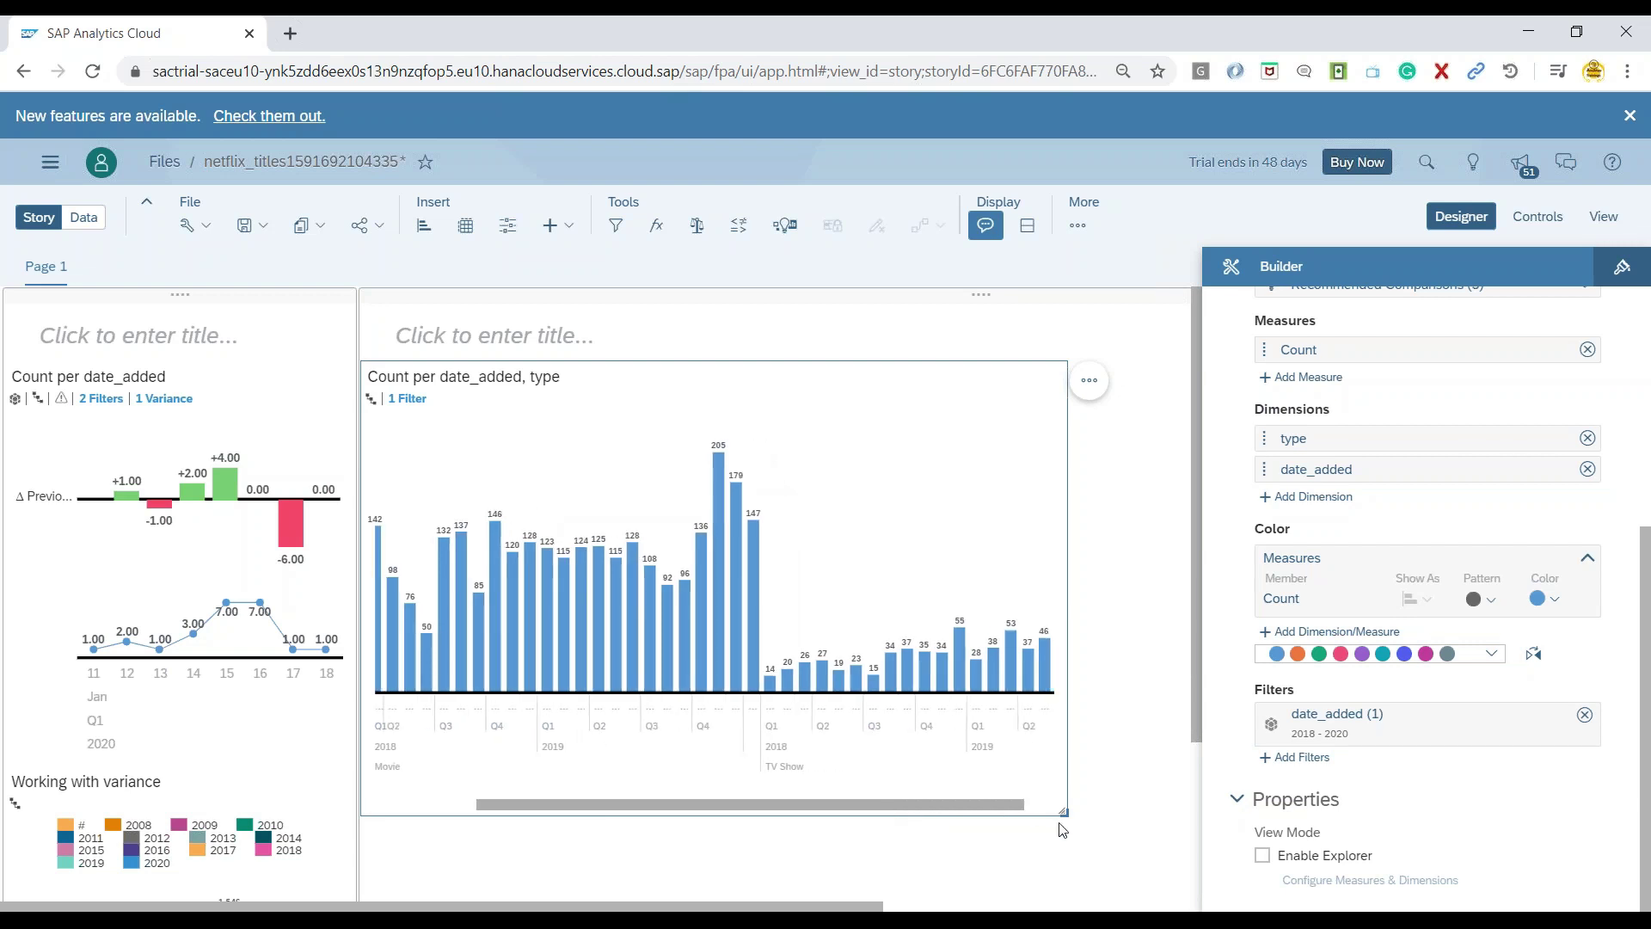
drag(1066, 811, 1279, 830)
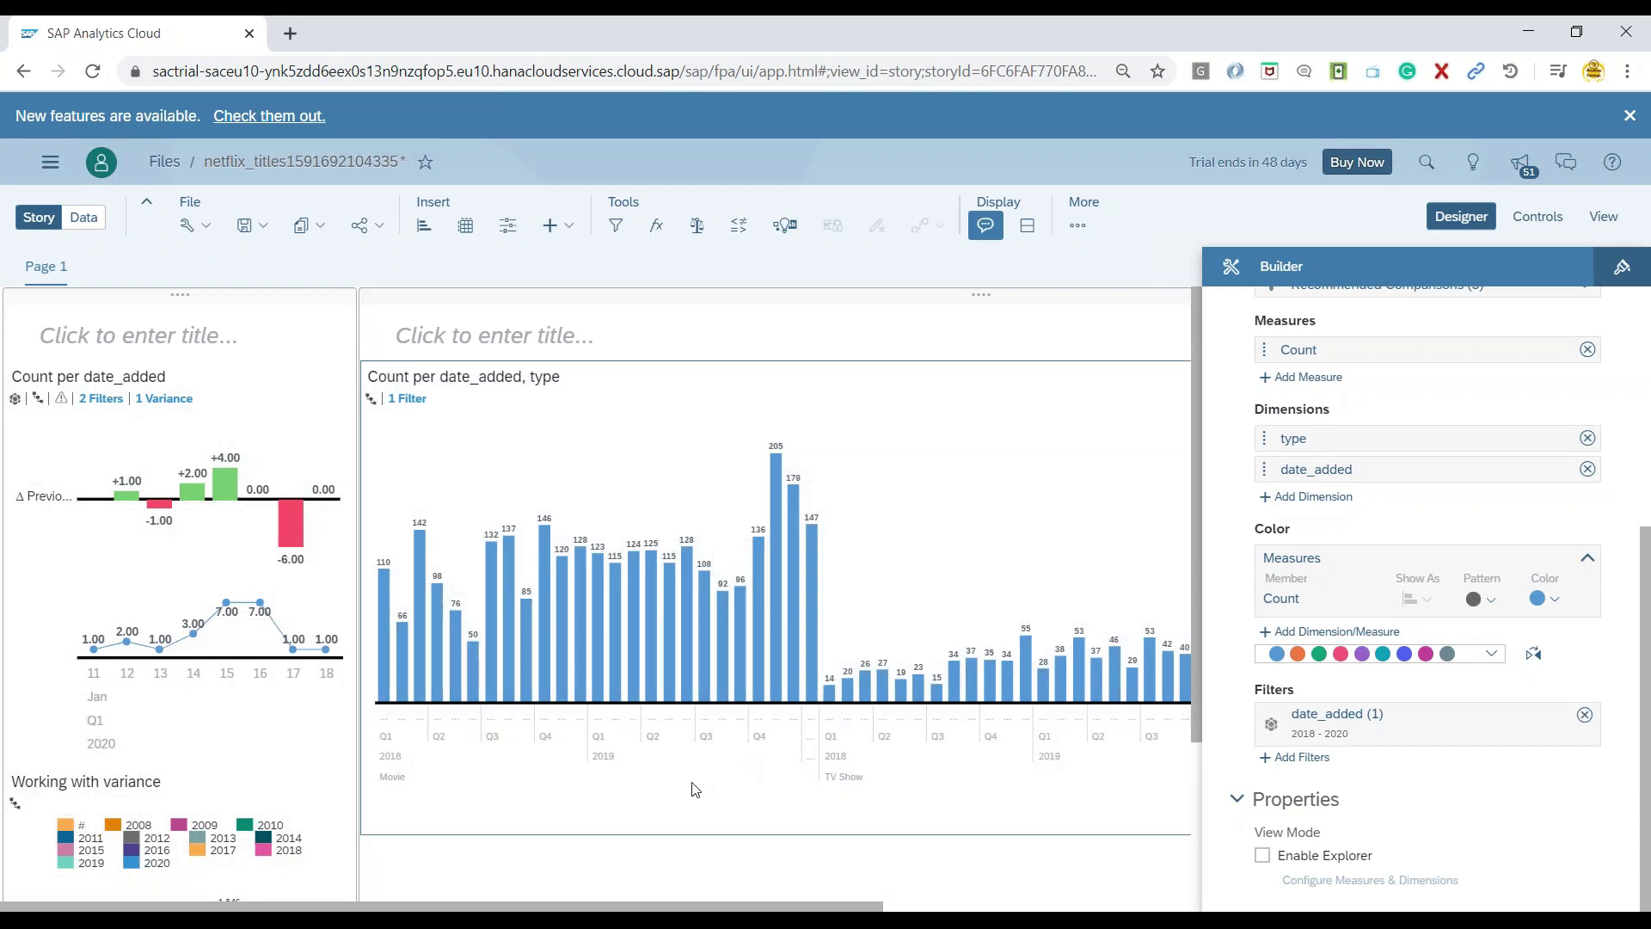
click(1493, 656)
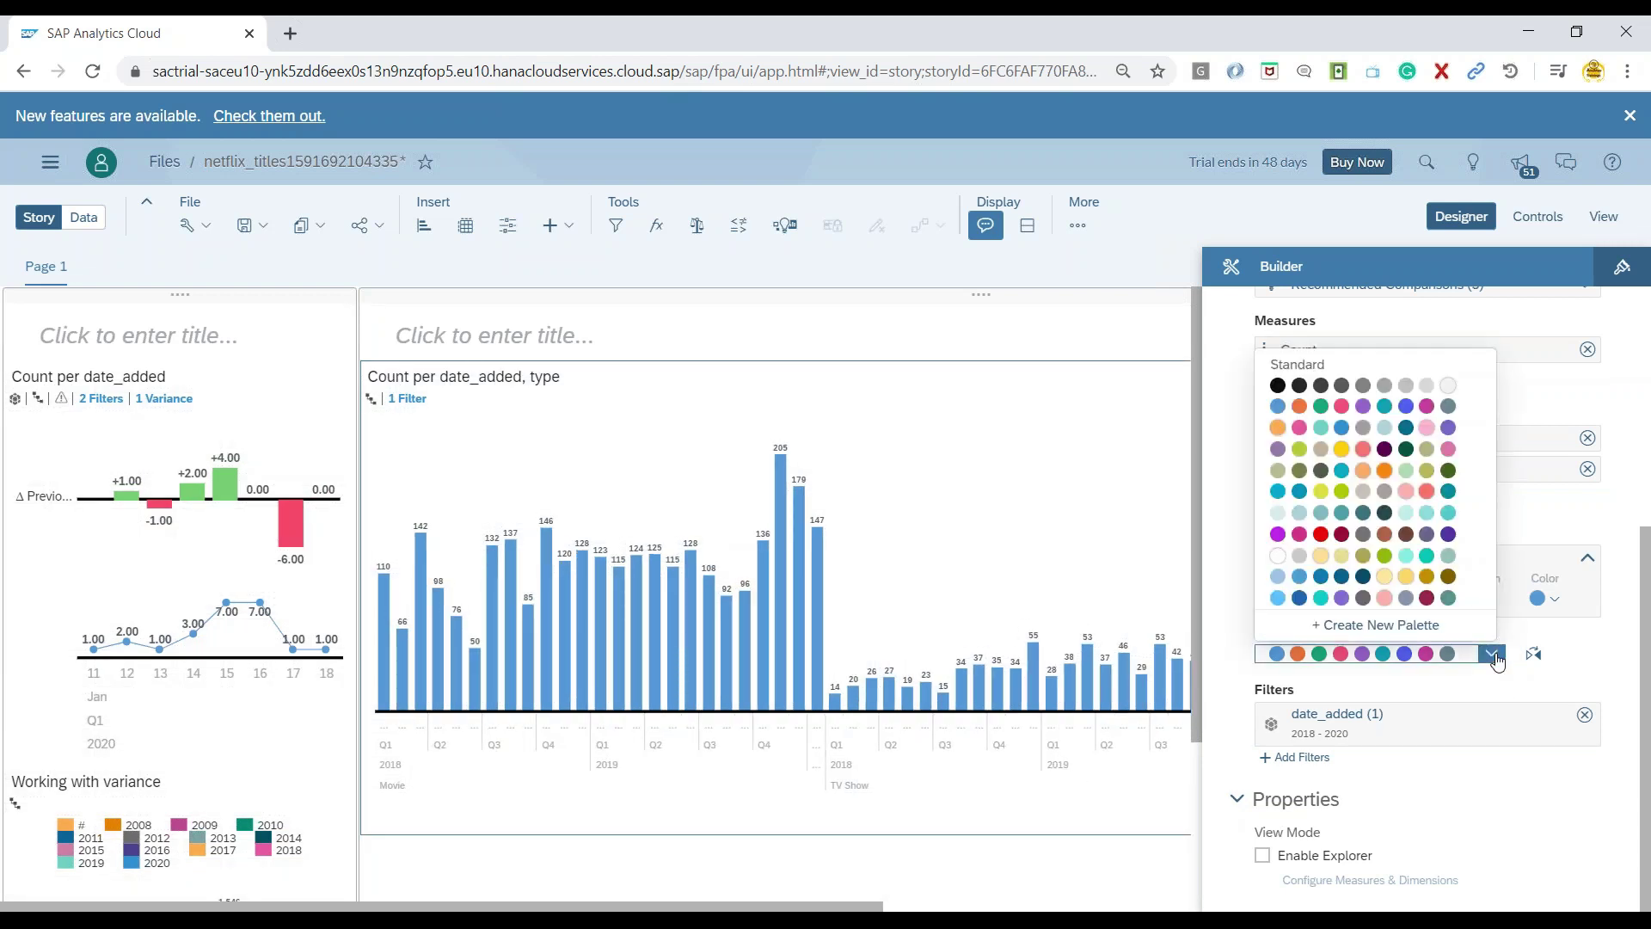
click(1447, 513)
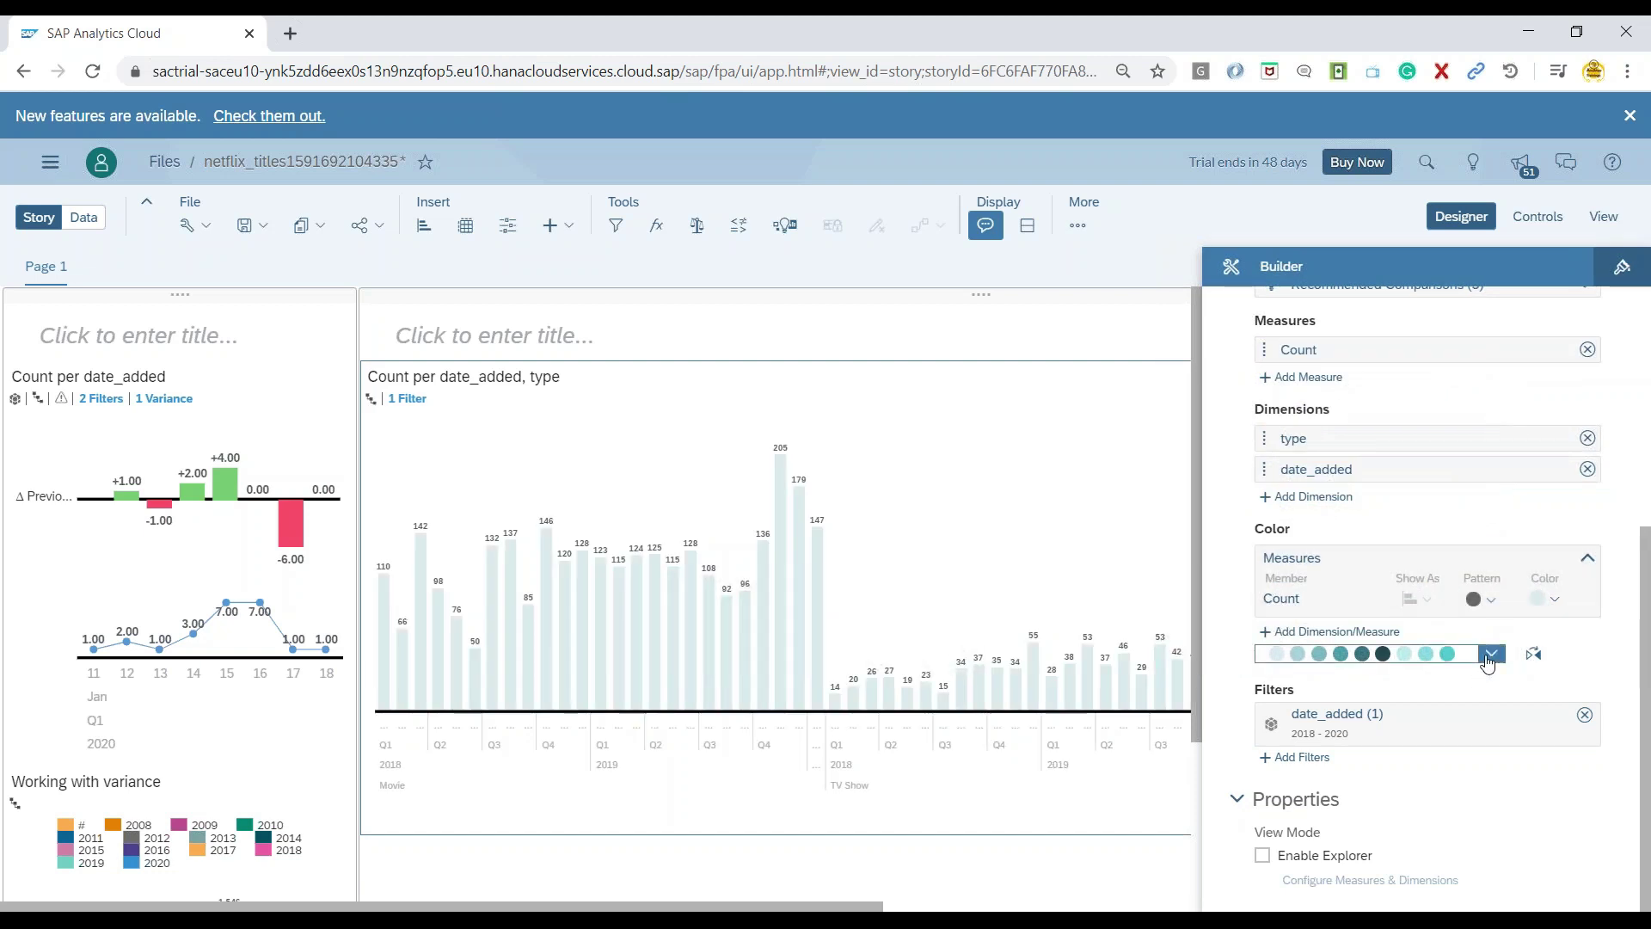
click(1492, 654)
click(1444, 411)
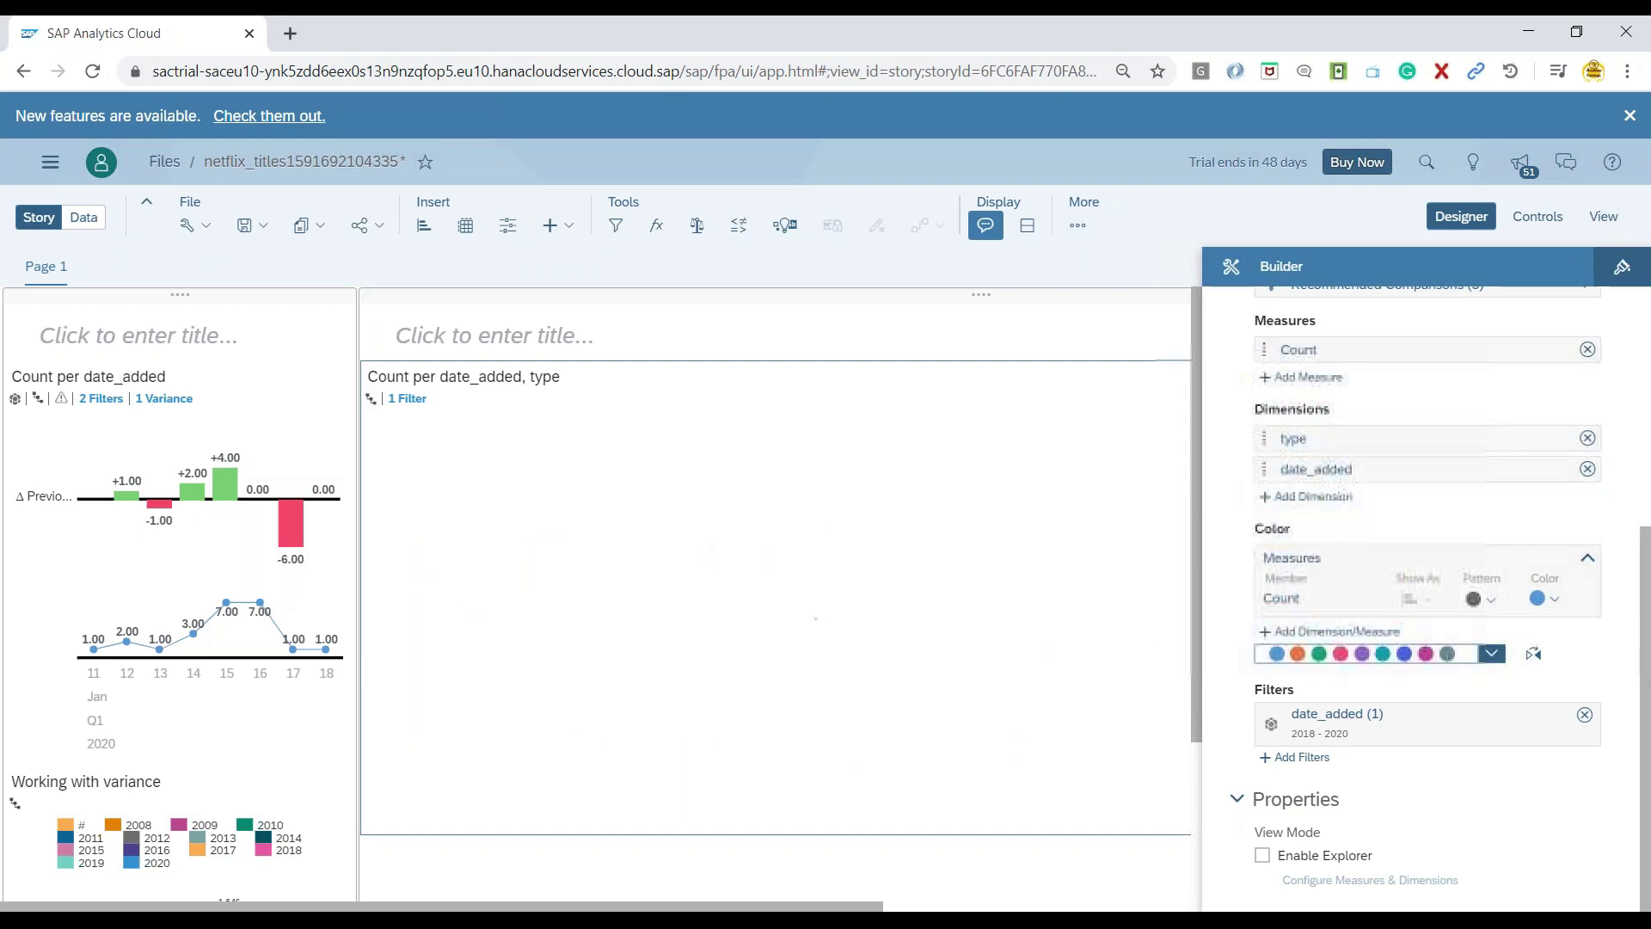
click(1346, 636)
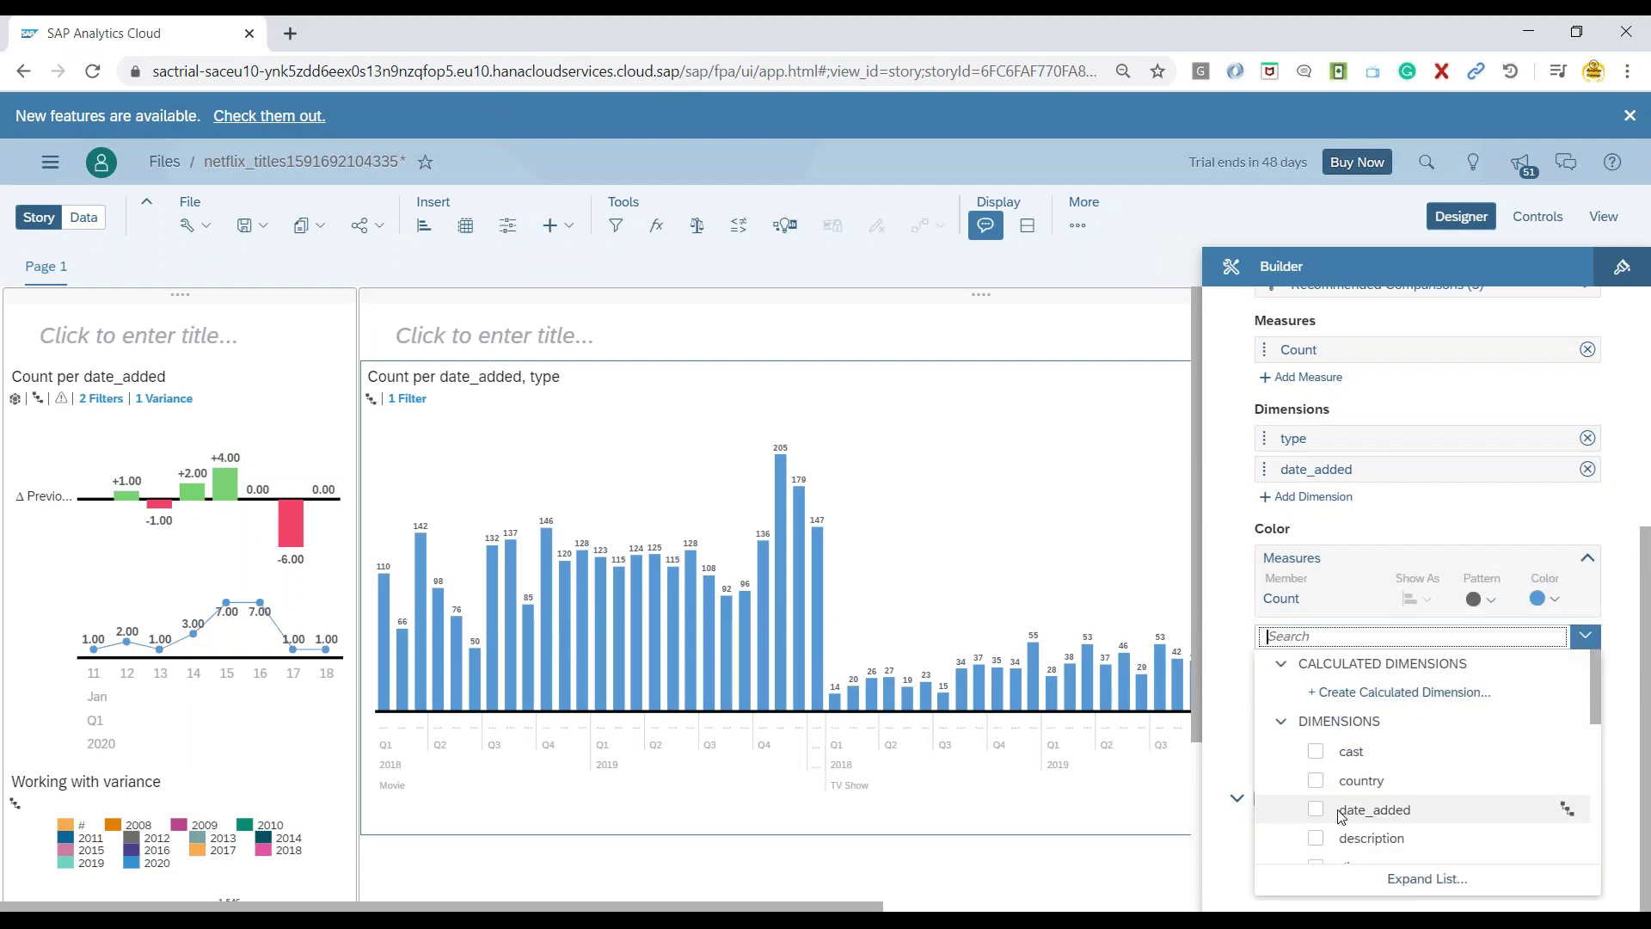
click(1316, 811)
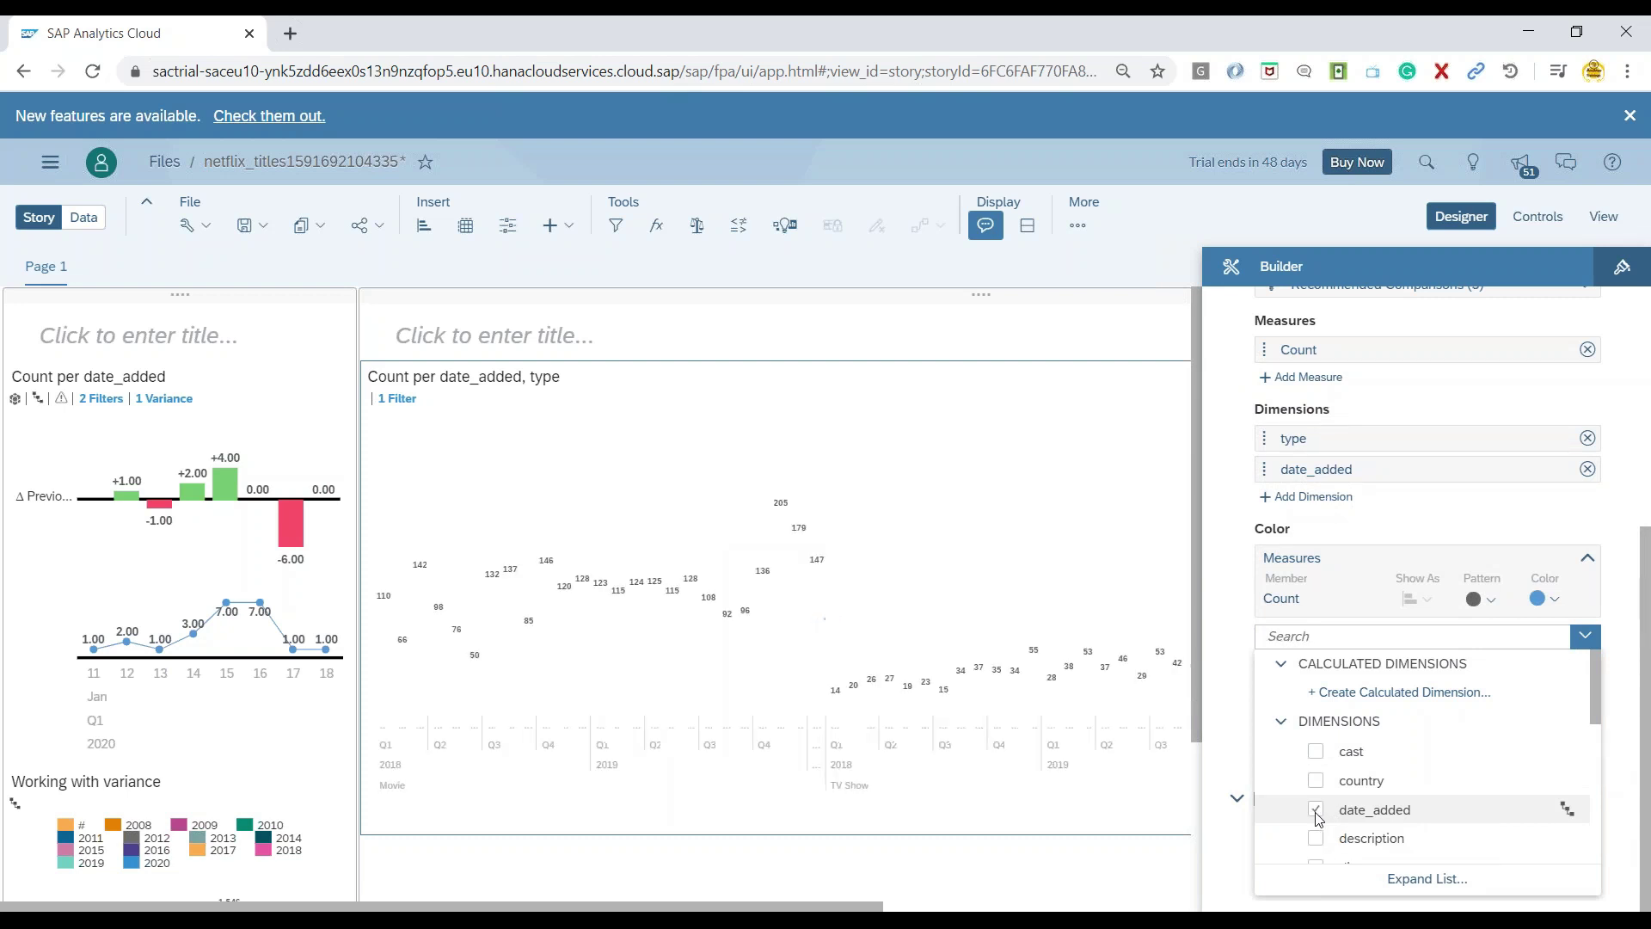
click(970, 847)
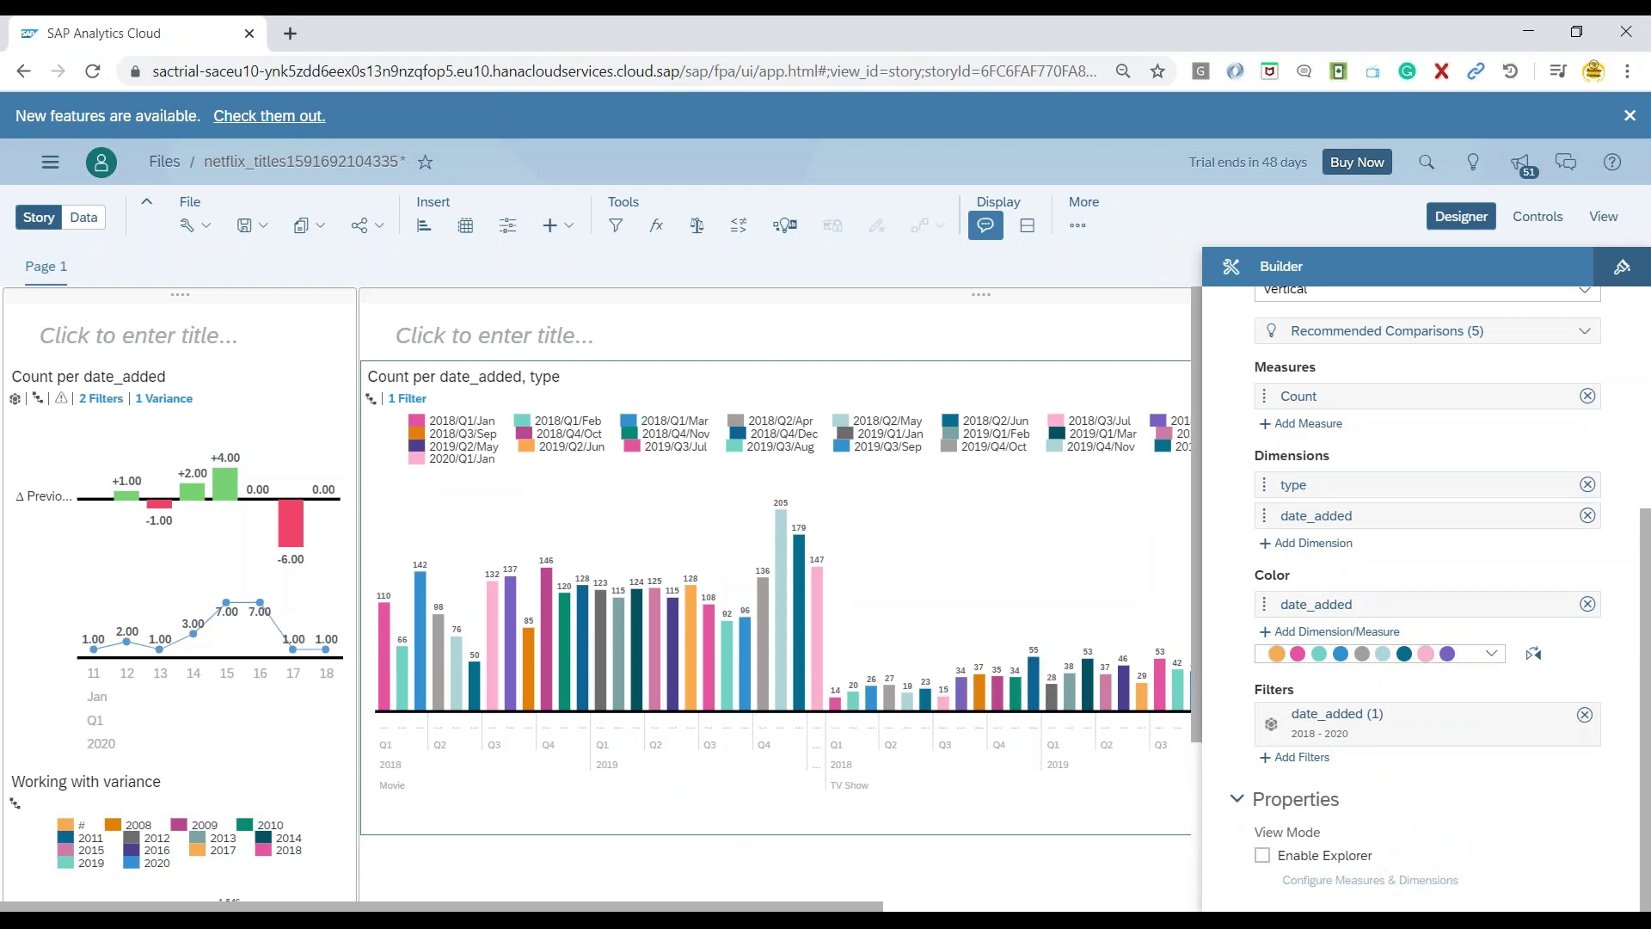
click(1587, 603)
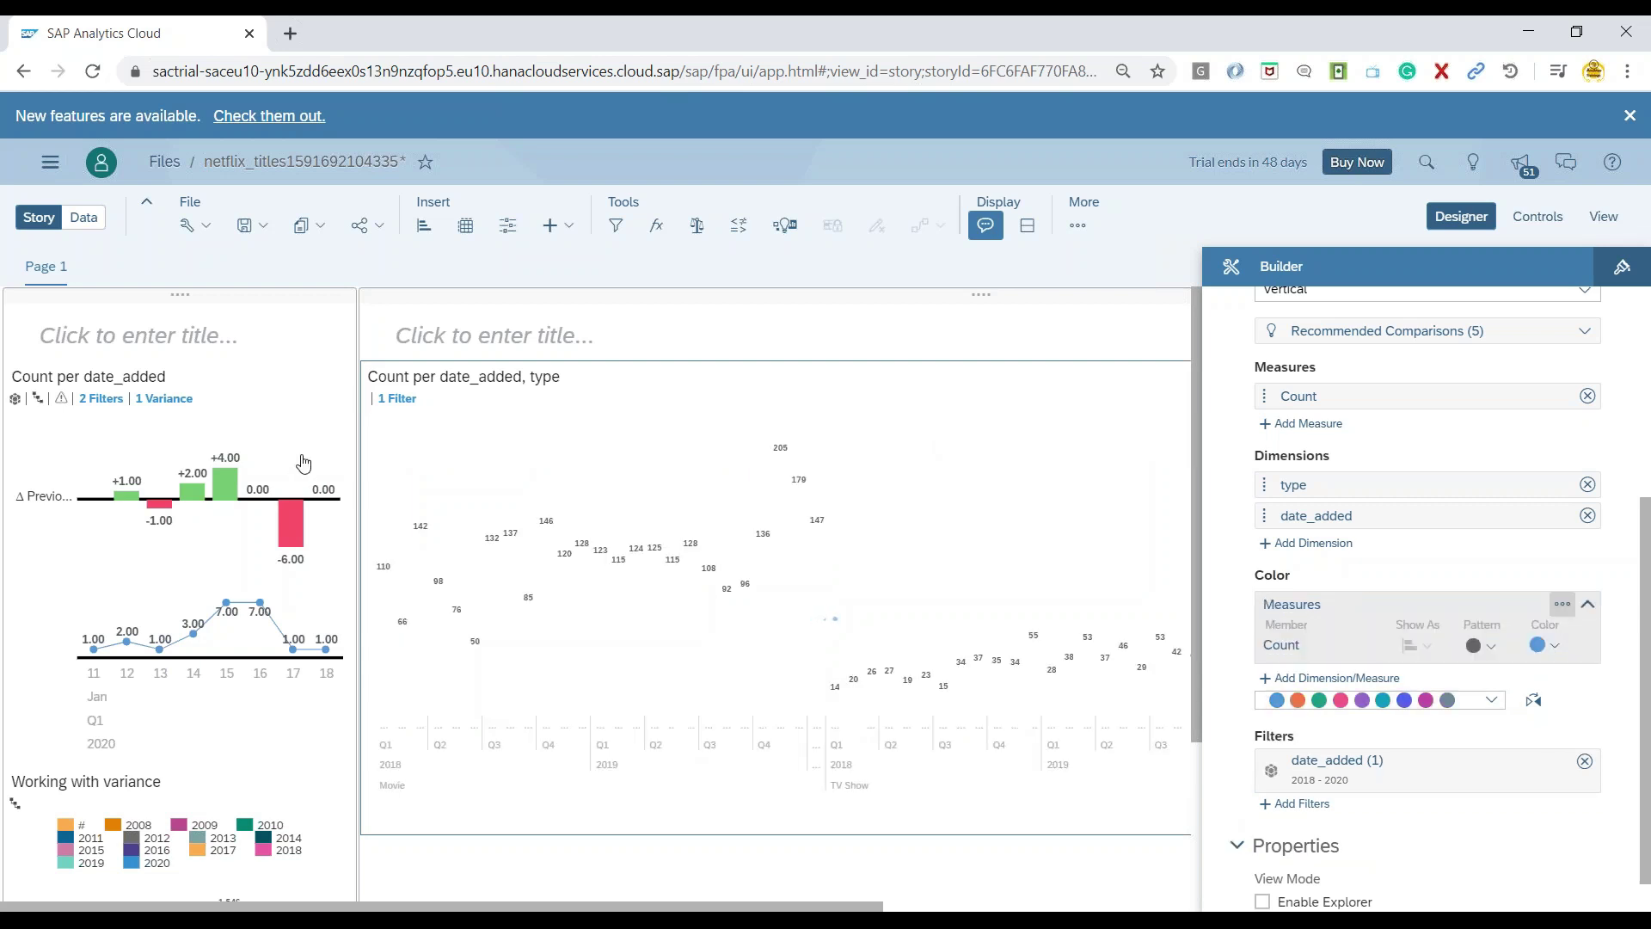
Drill date_added to day level (Level 5), showing top days with the tallest bar at 111.
click(372, 401)
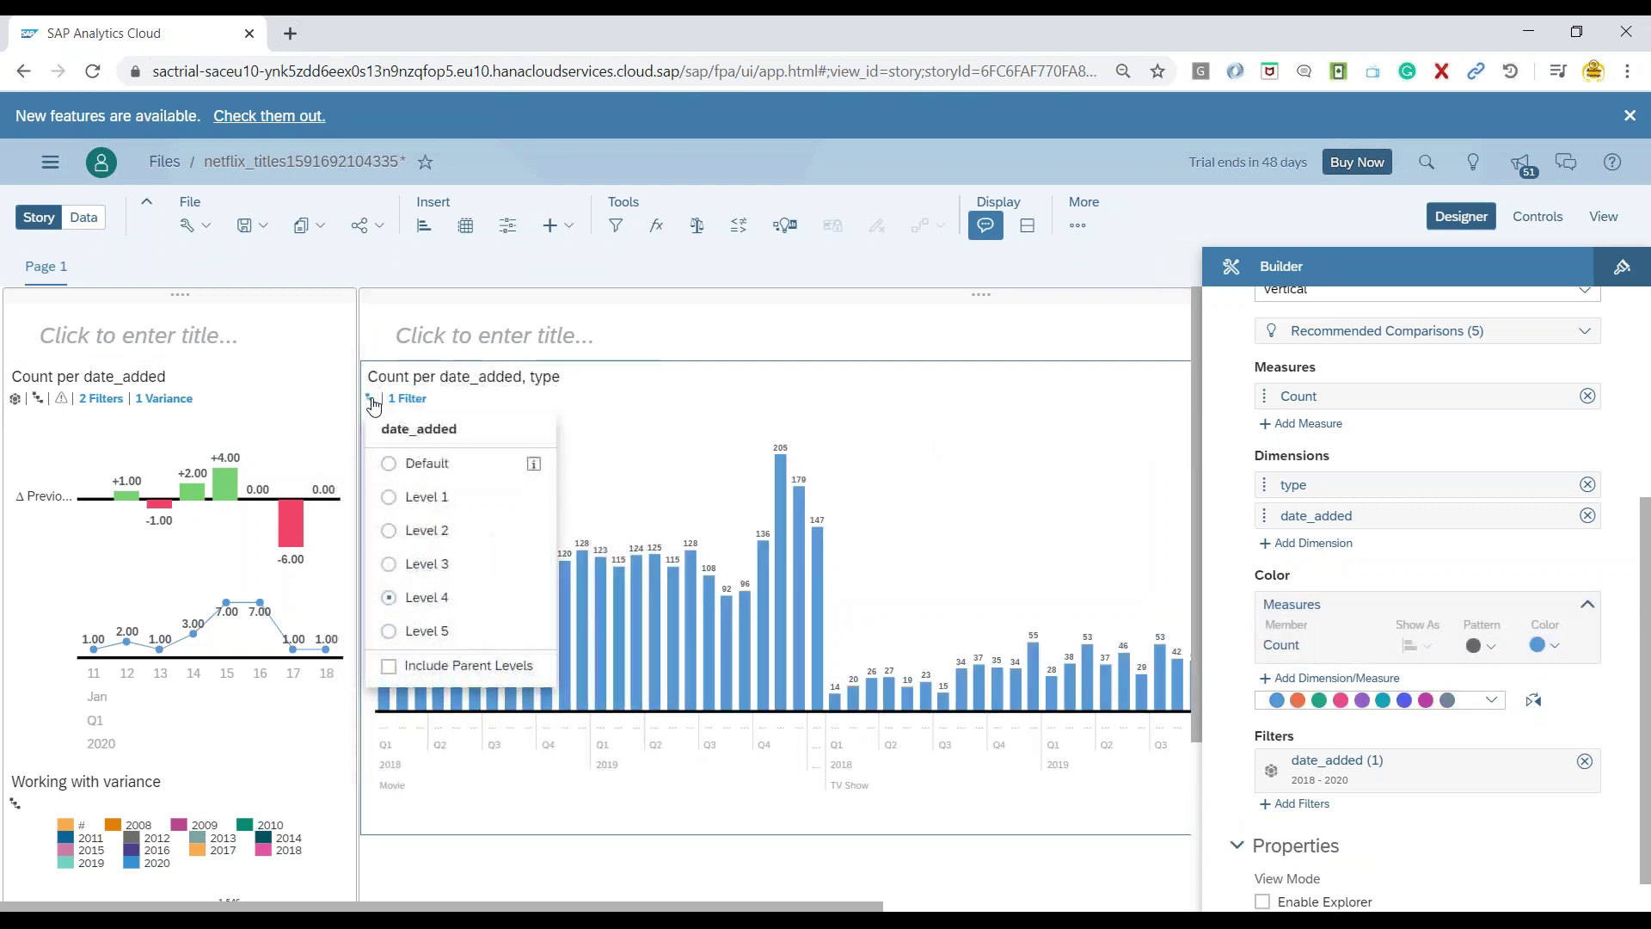
click(427, 631)
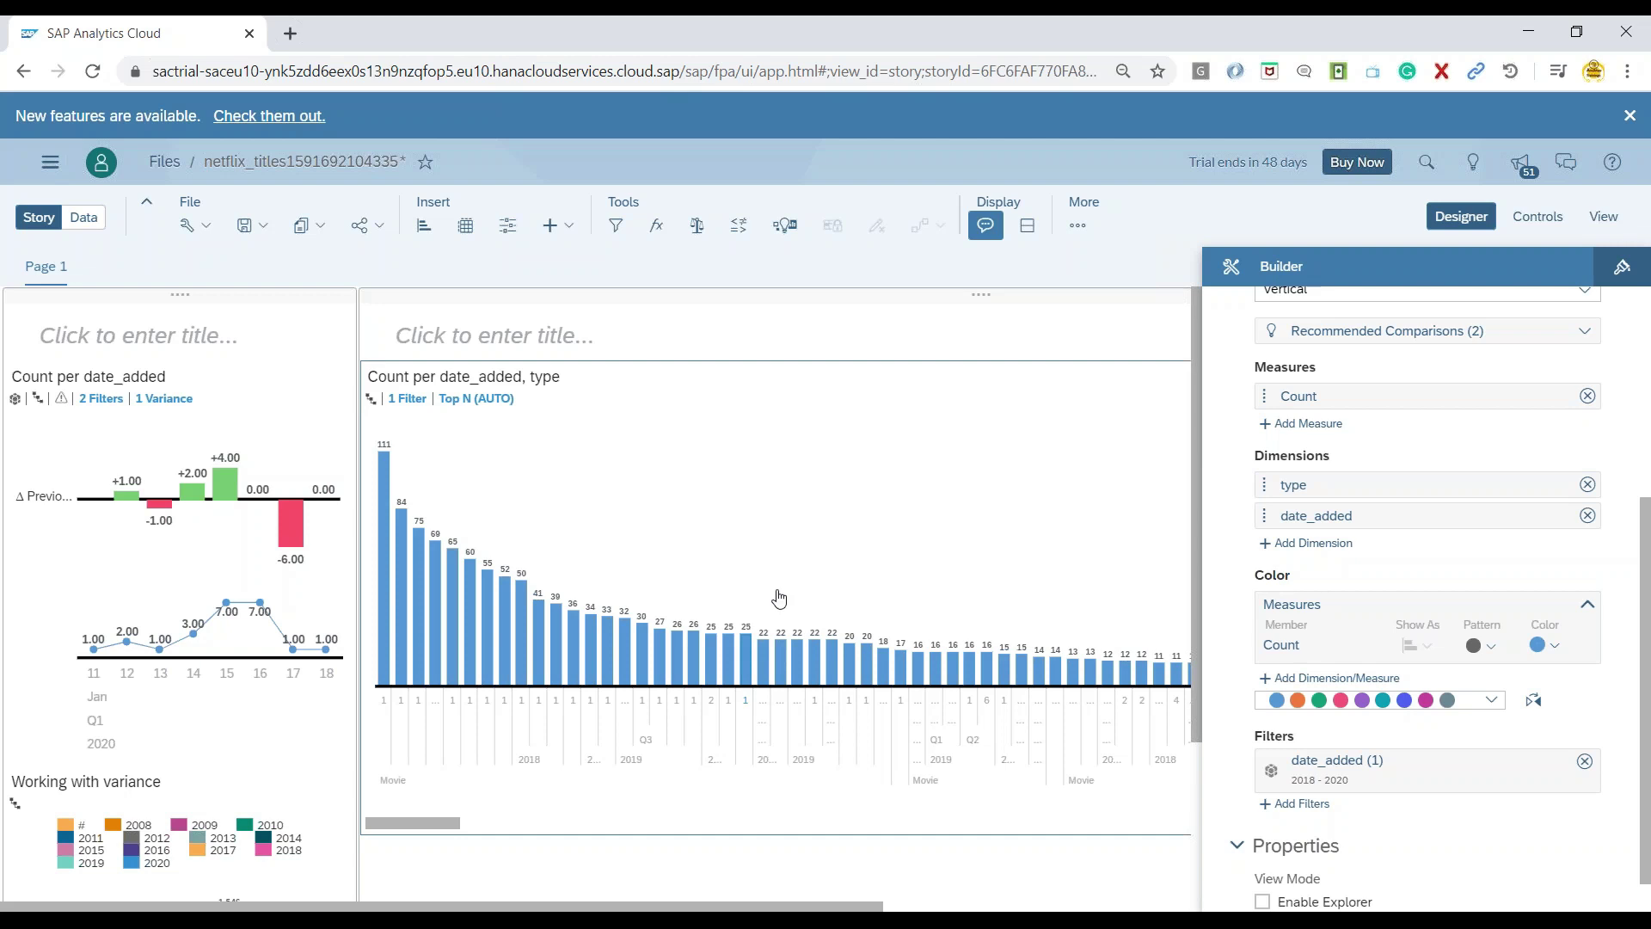
scroll(1230, 550, up, 4)
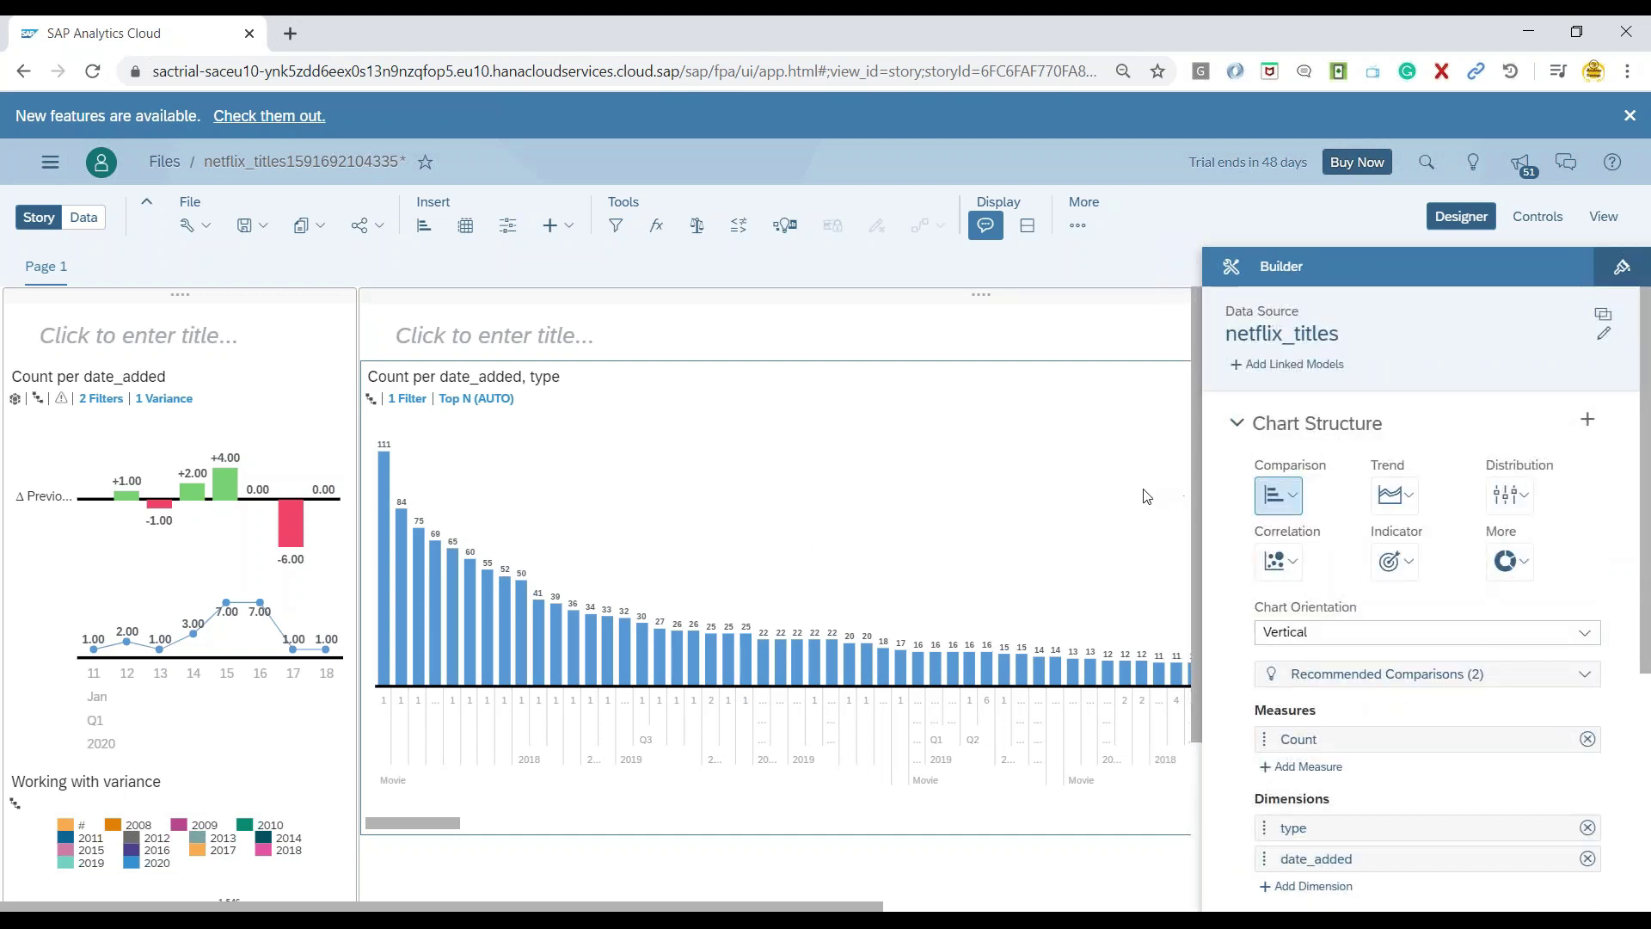
Convert the chart to a time-series trend chart.
click(1393, 496)
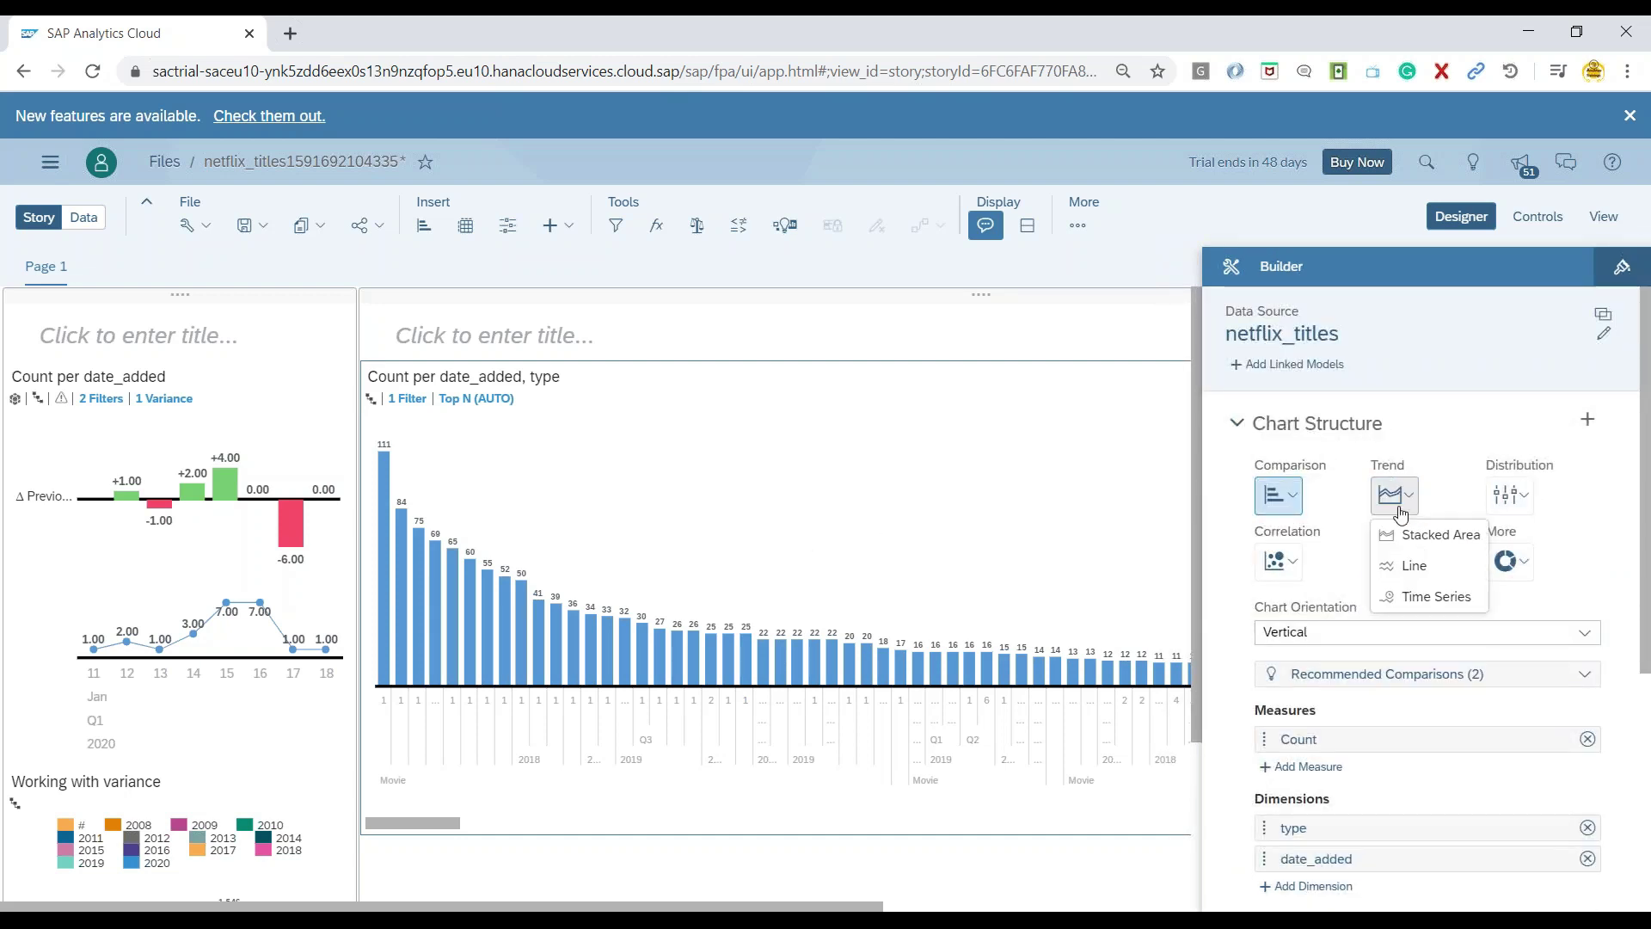
click(1417, 600)
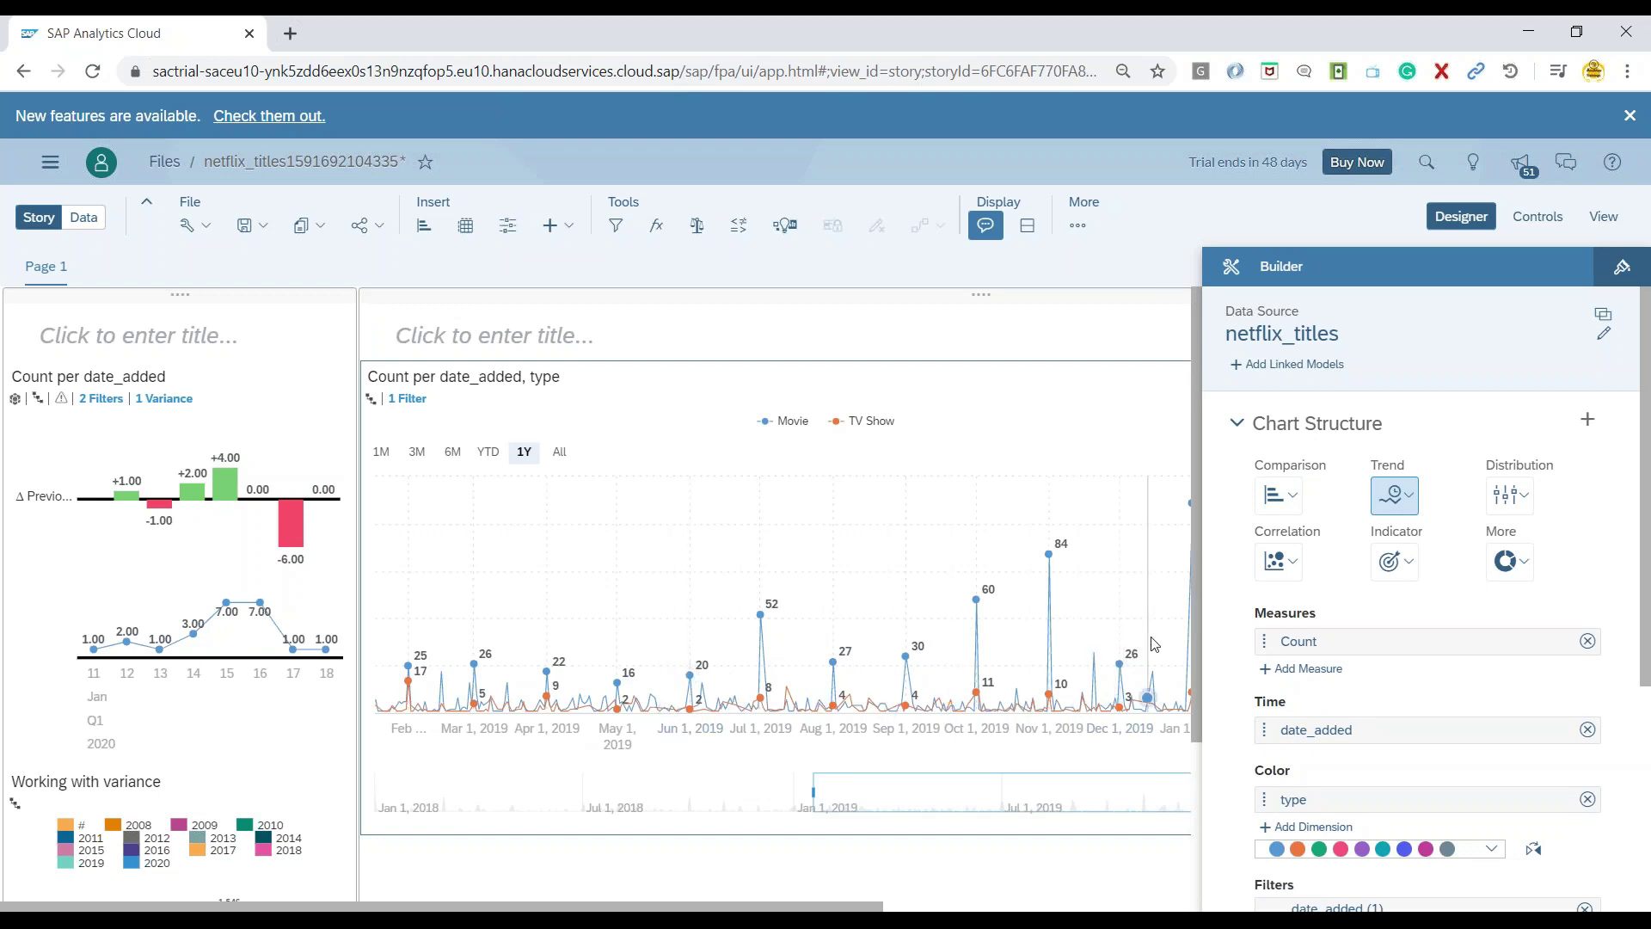
scroll(1083, 559, down, 3)
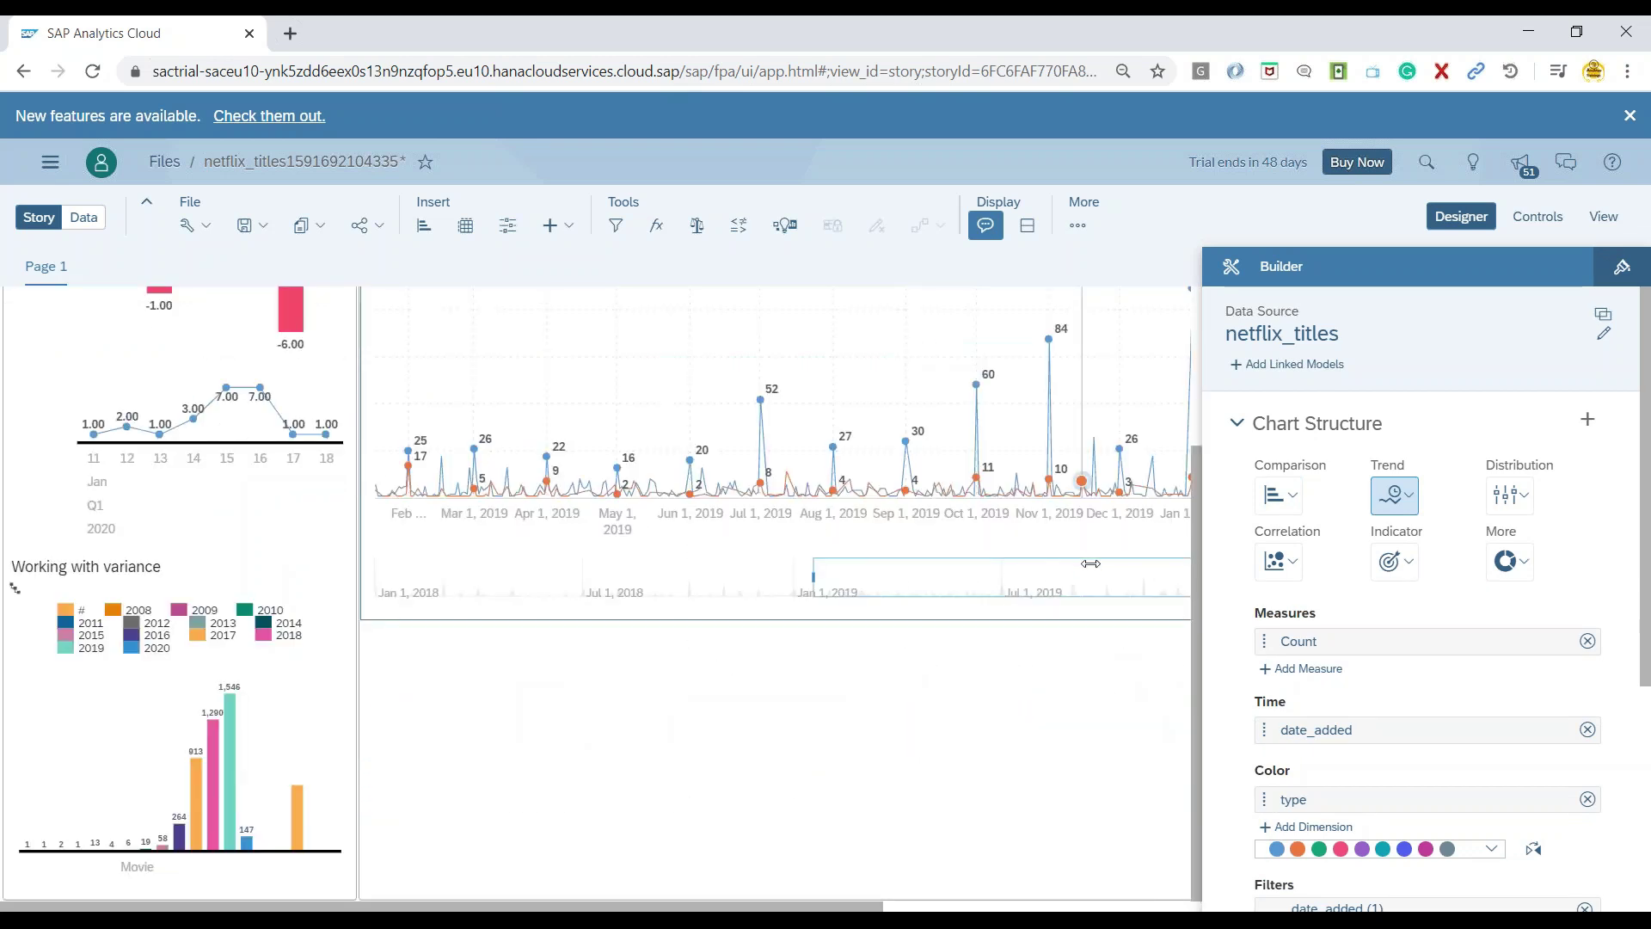
scroll(996, 566, up, 3)
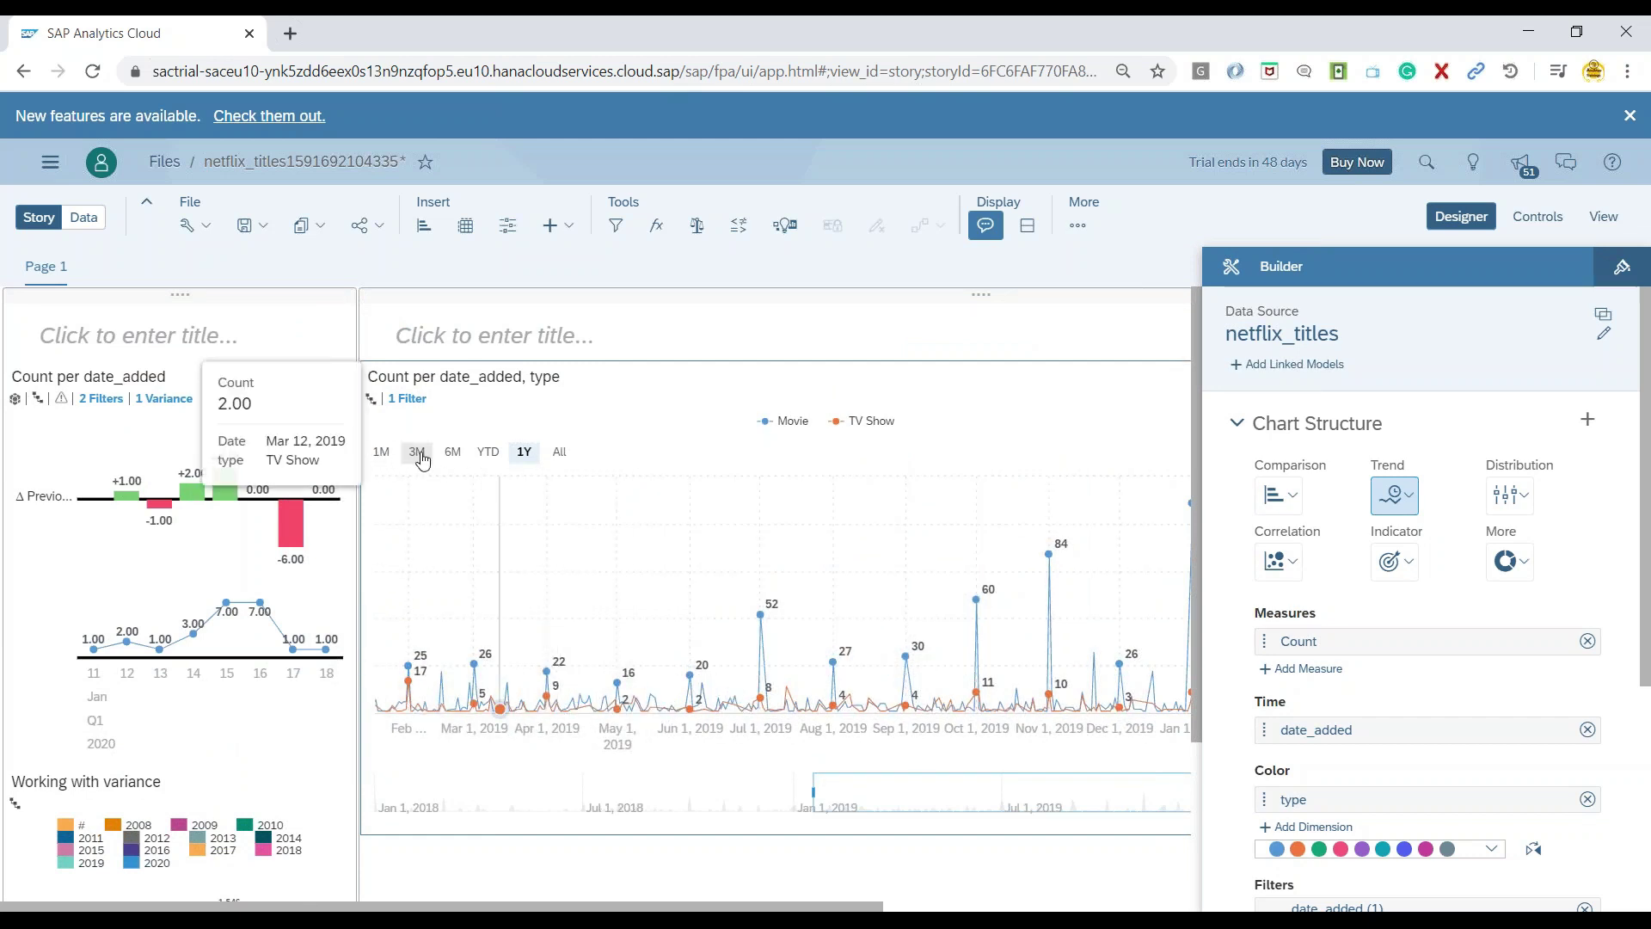
Compare the YTD, 6M, 3M, 1M and All ranges, ending on the 1M daily view.
click(491, 456)
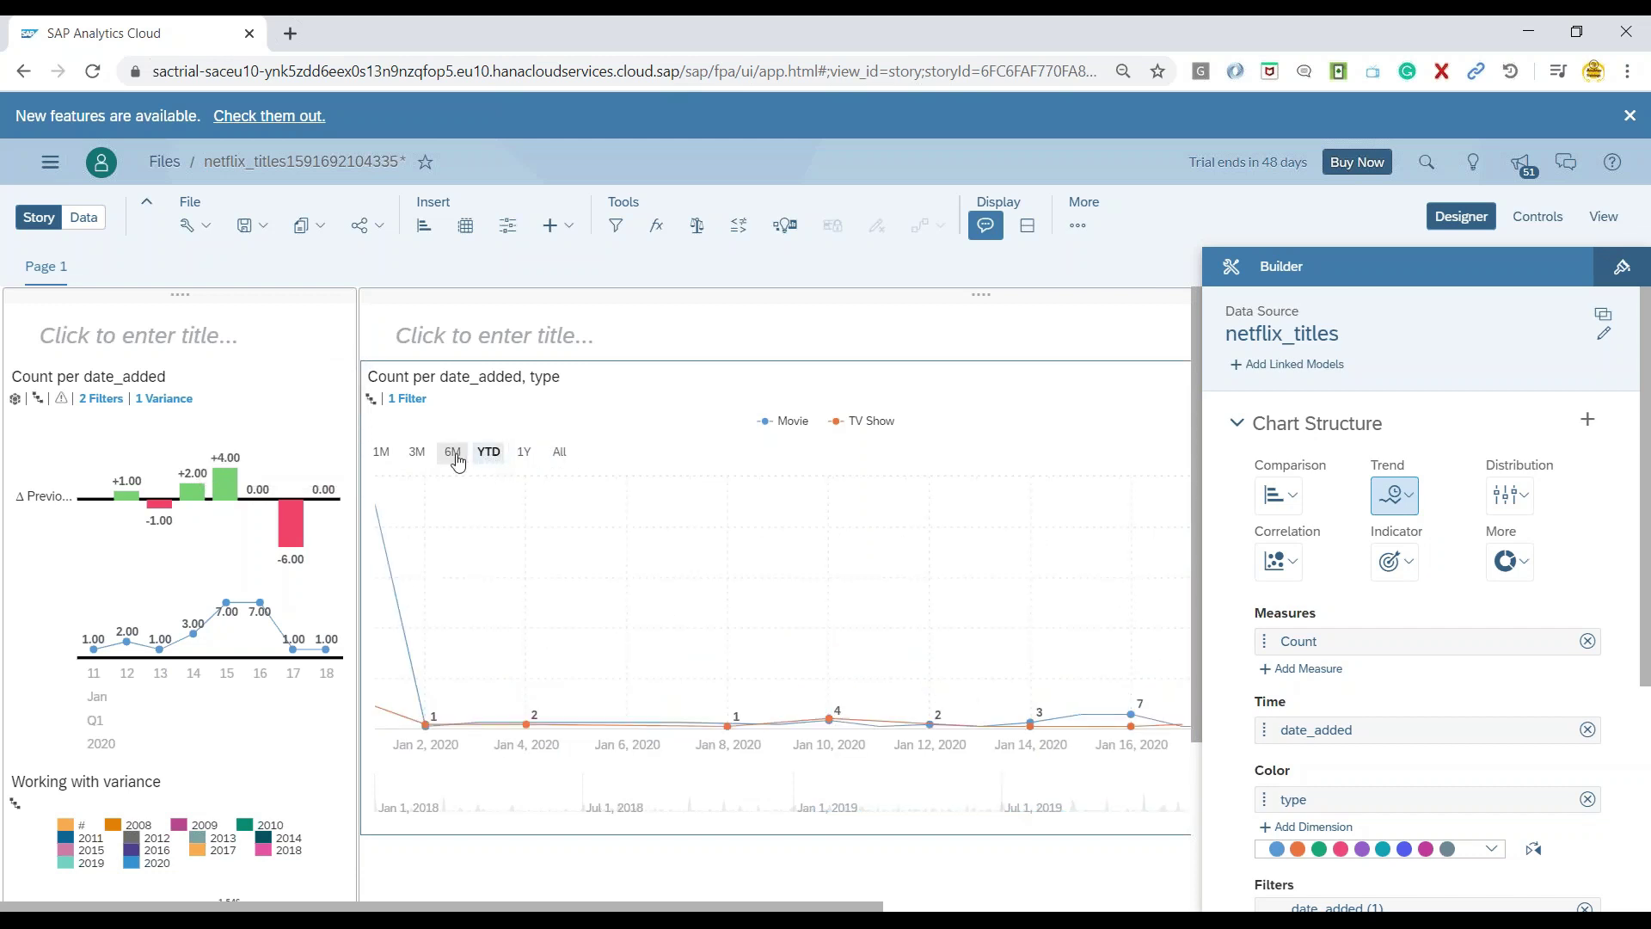
click(454, 459)
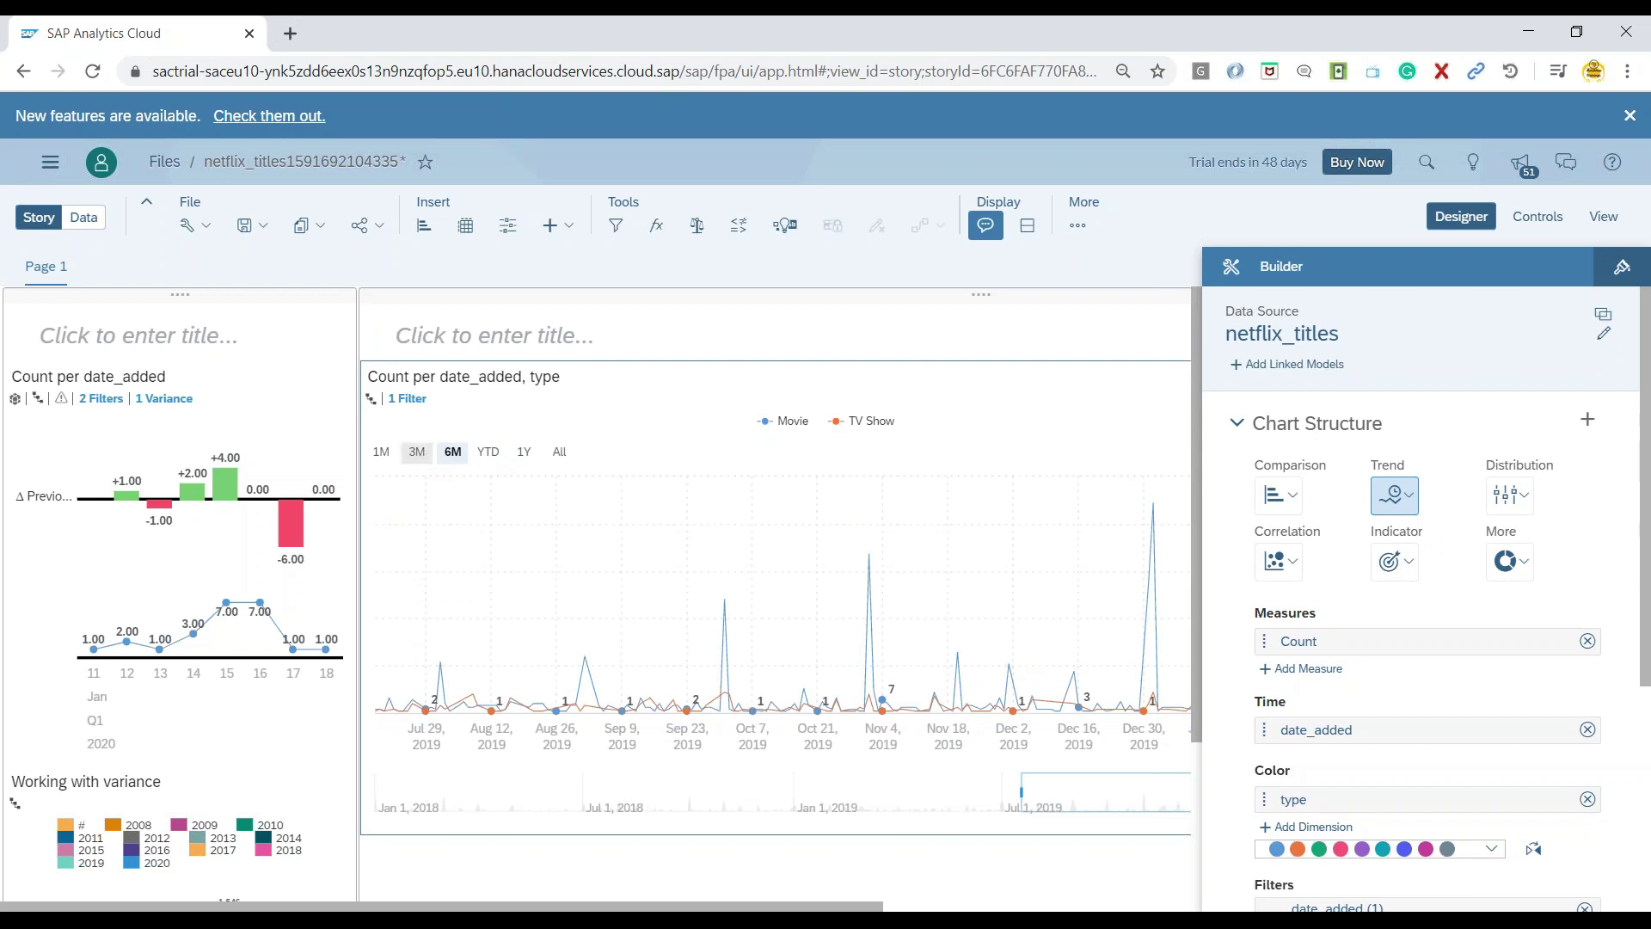
click(420, 456)
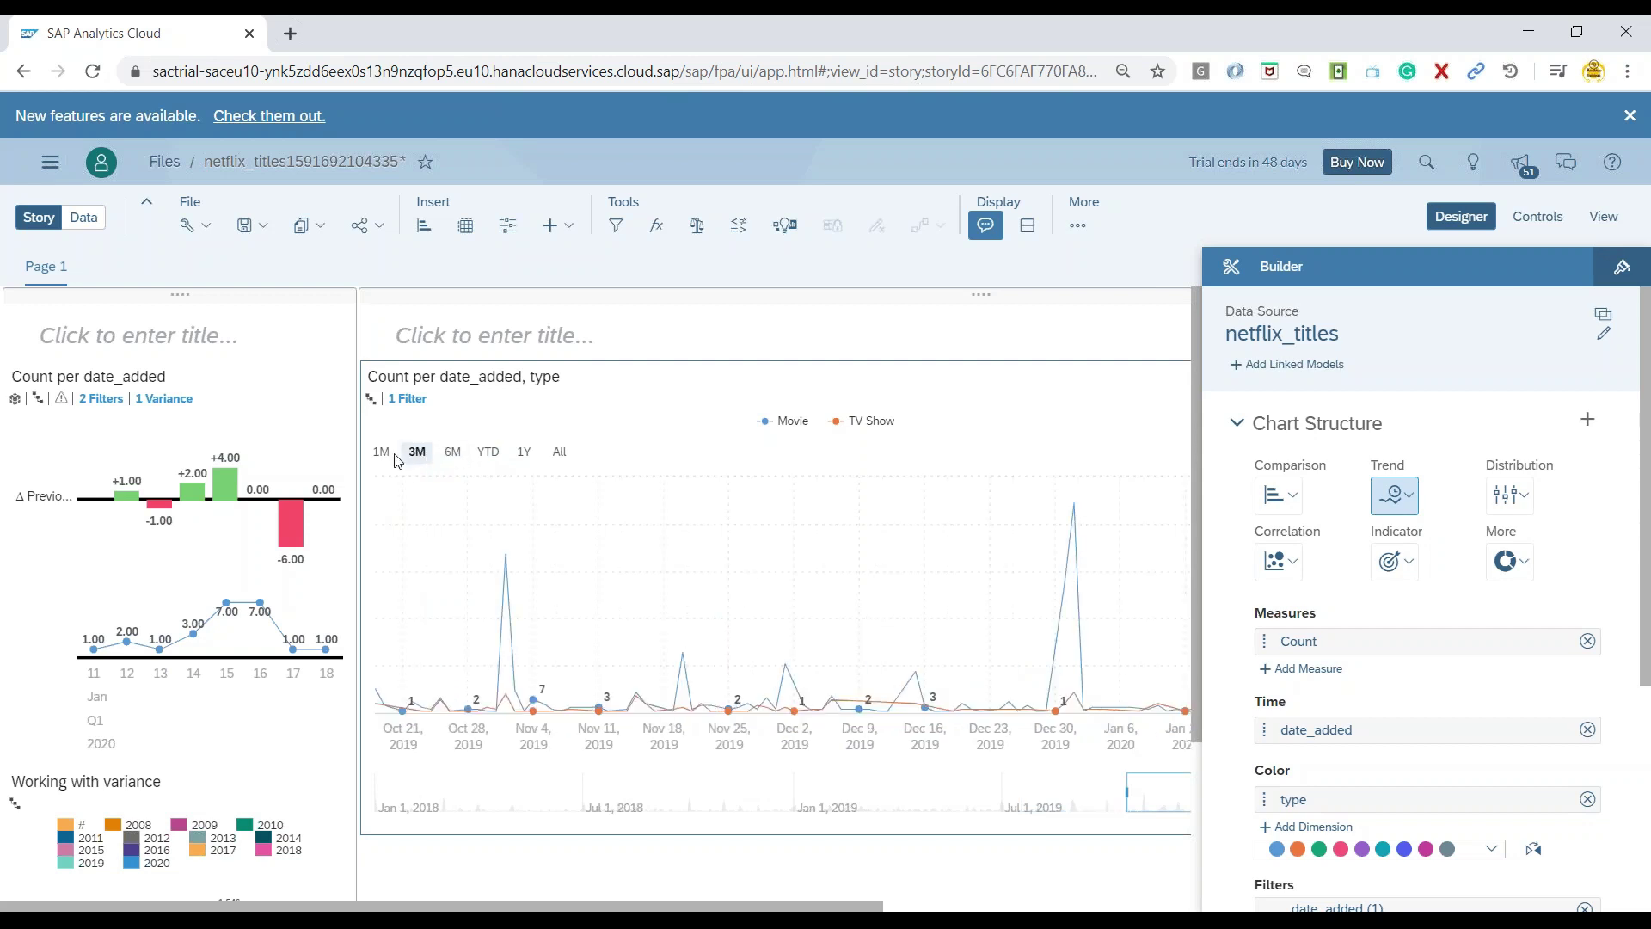
click(383, 457)
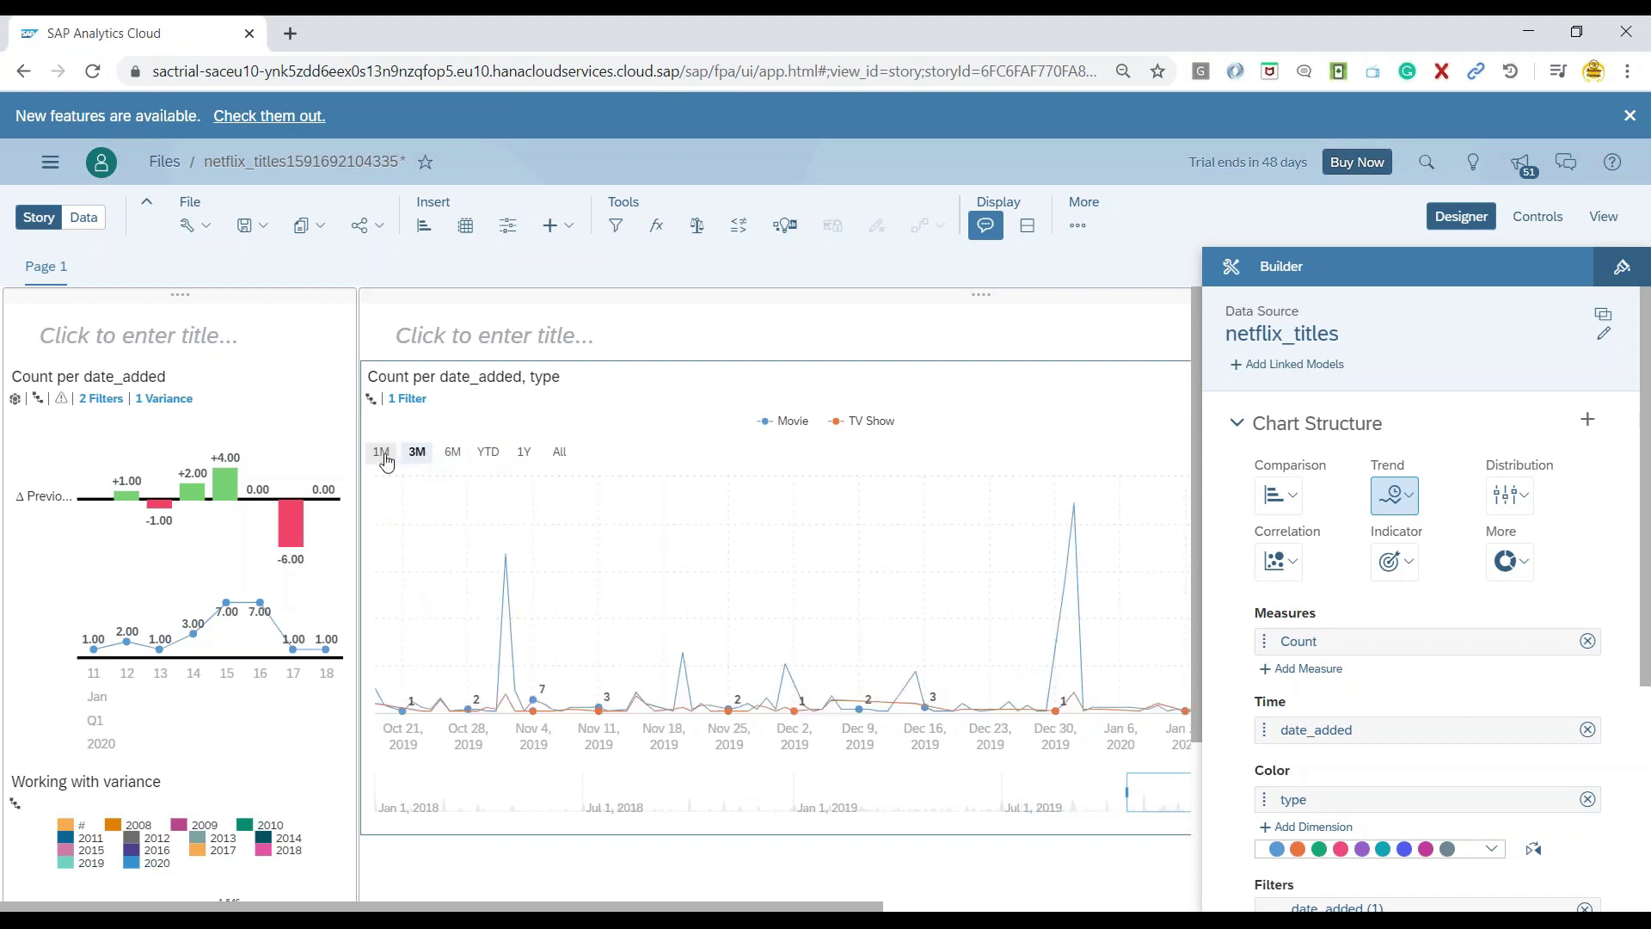
click(448, 455)
click(488, 454)
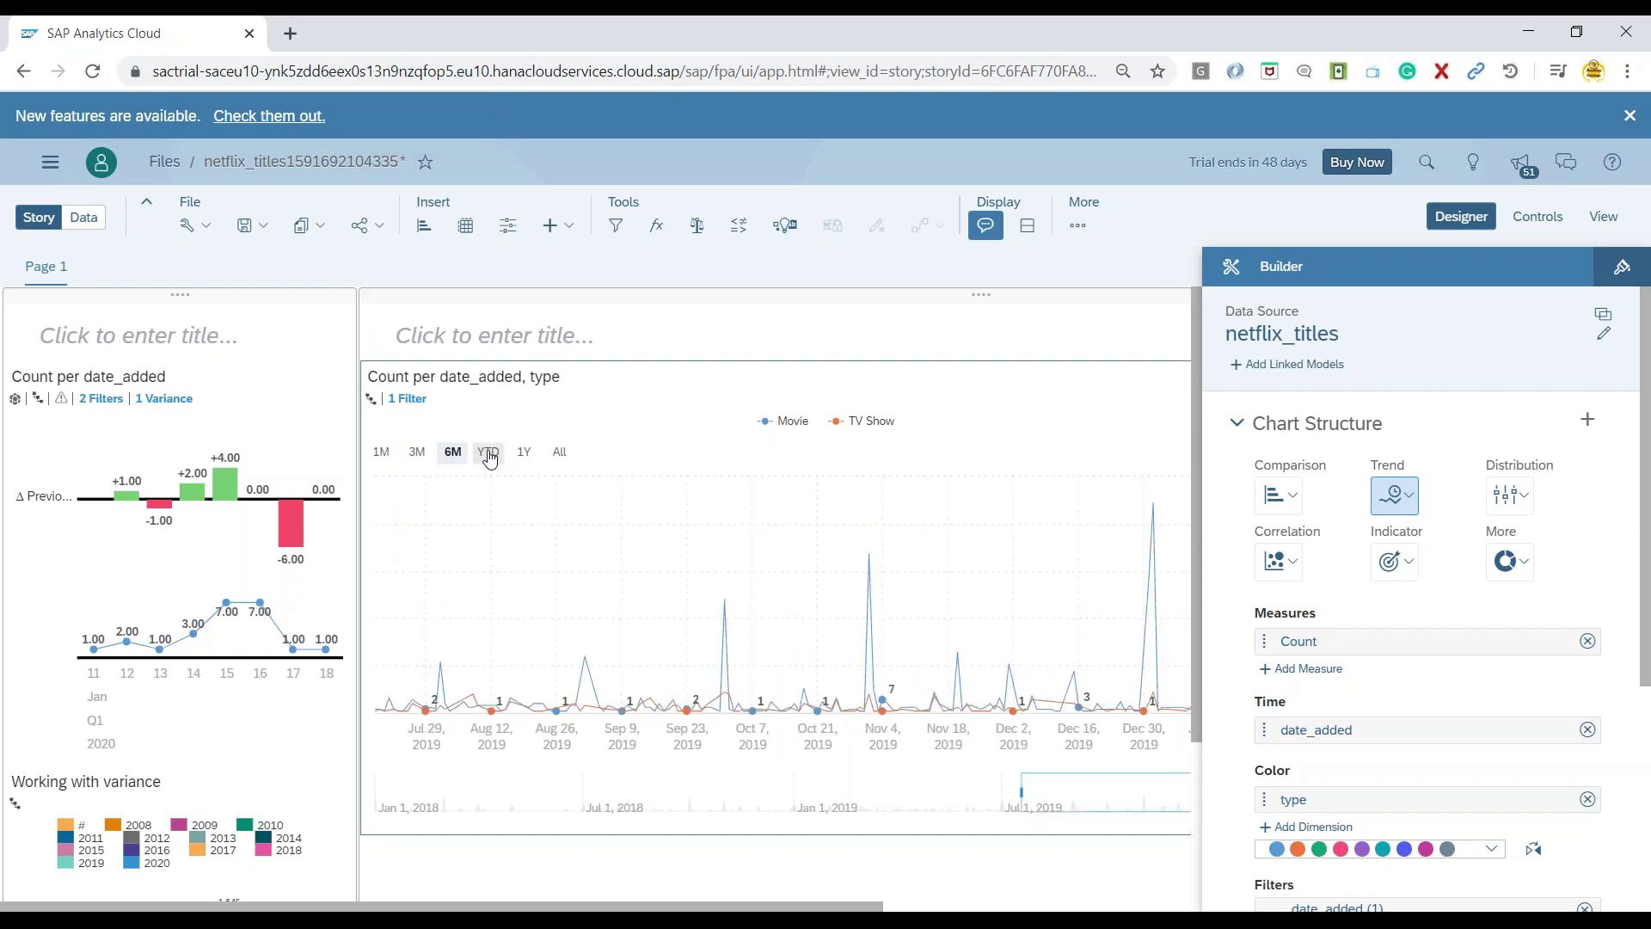
click(559, 453)
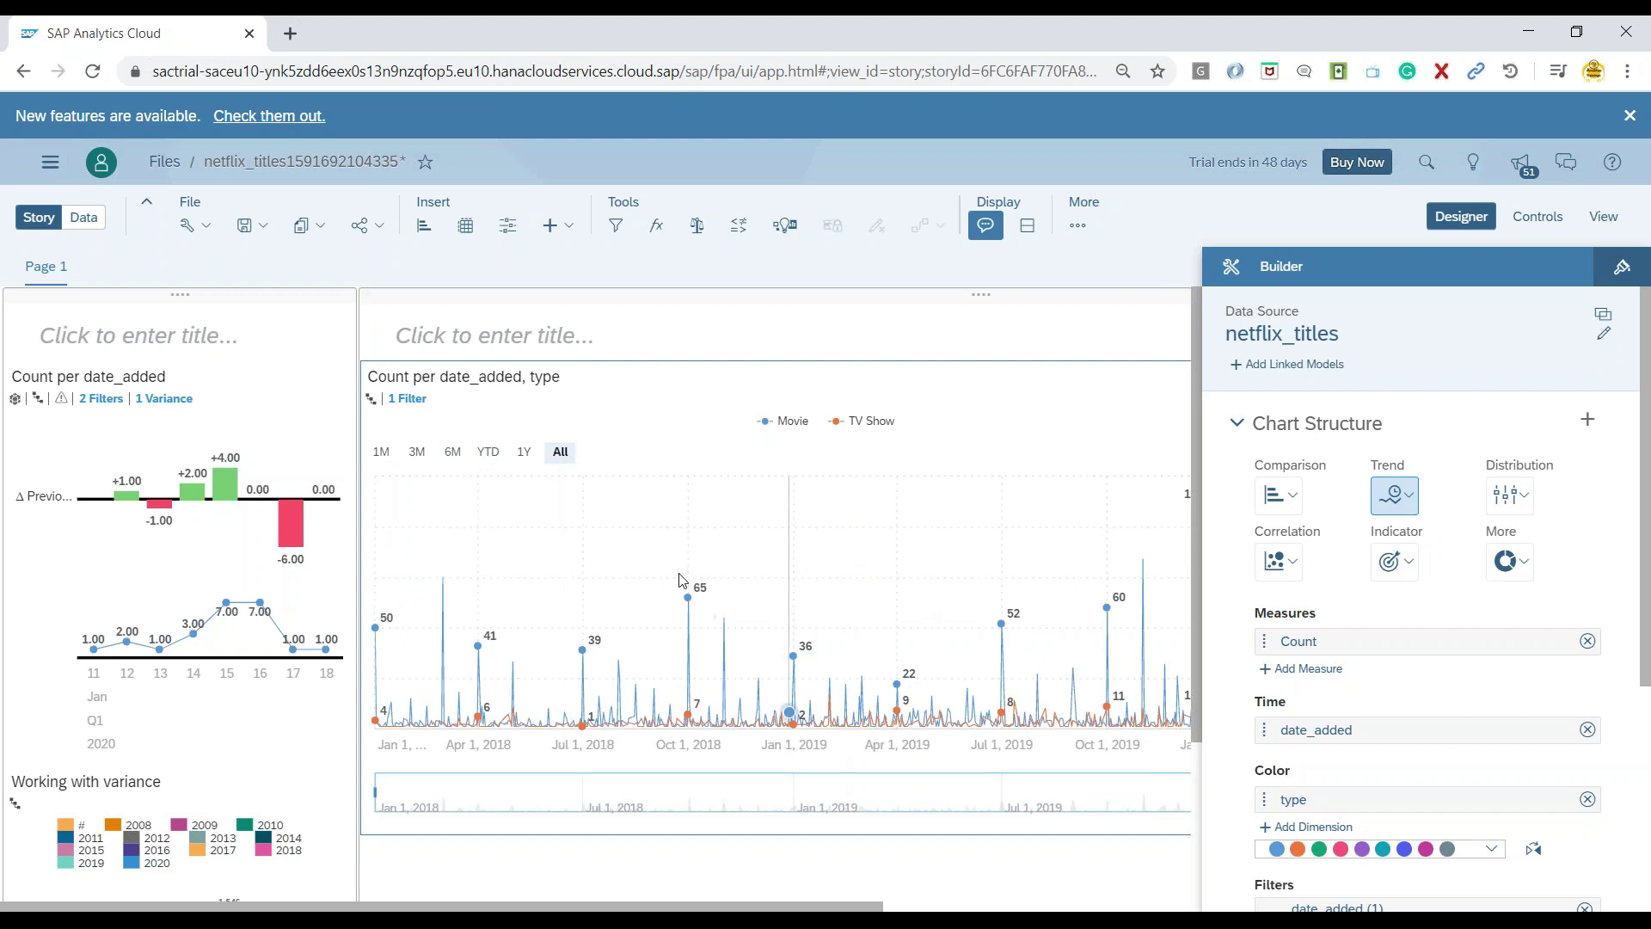
click(381, 452)
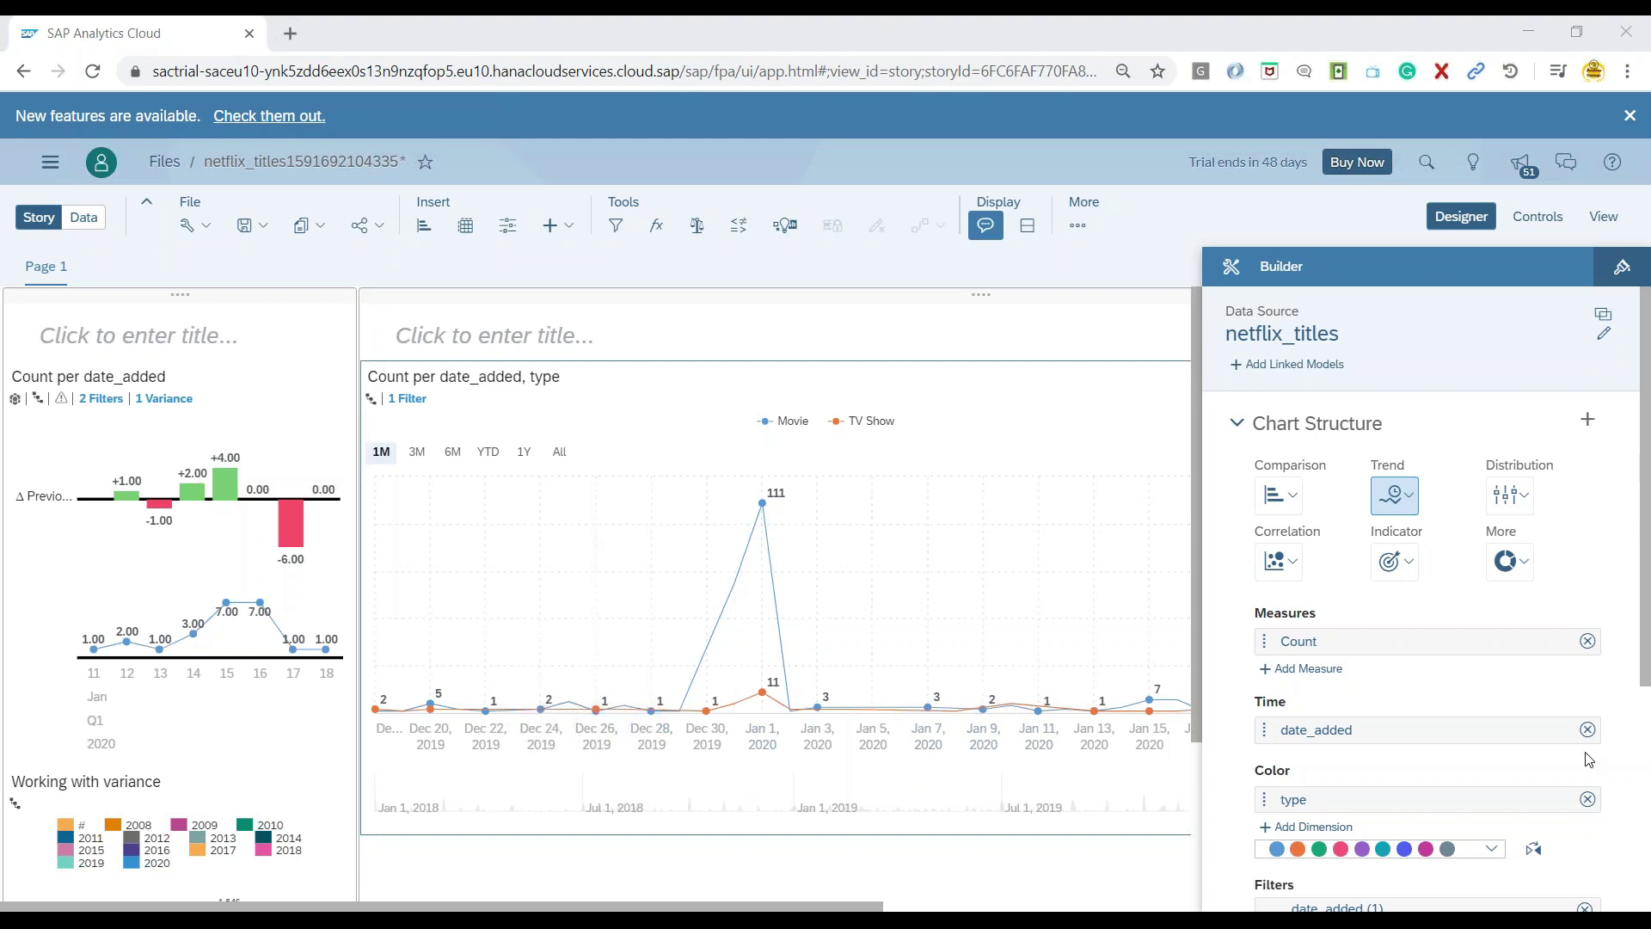
Switch back to a Bar/Column chart with date_added aggregated by year (Movie 1,546 in 2019).
scroll(1588, 760, down, 3)
scroll(1588, 760, up, 3)
click(1280, 495)
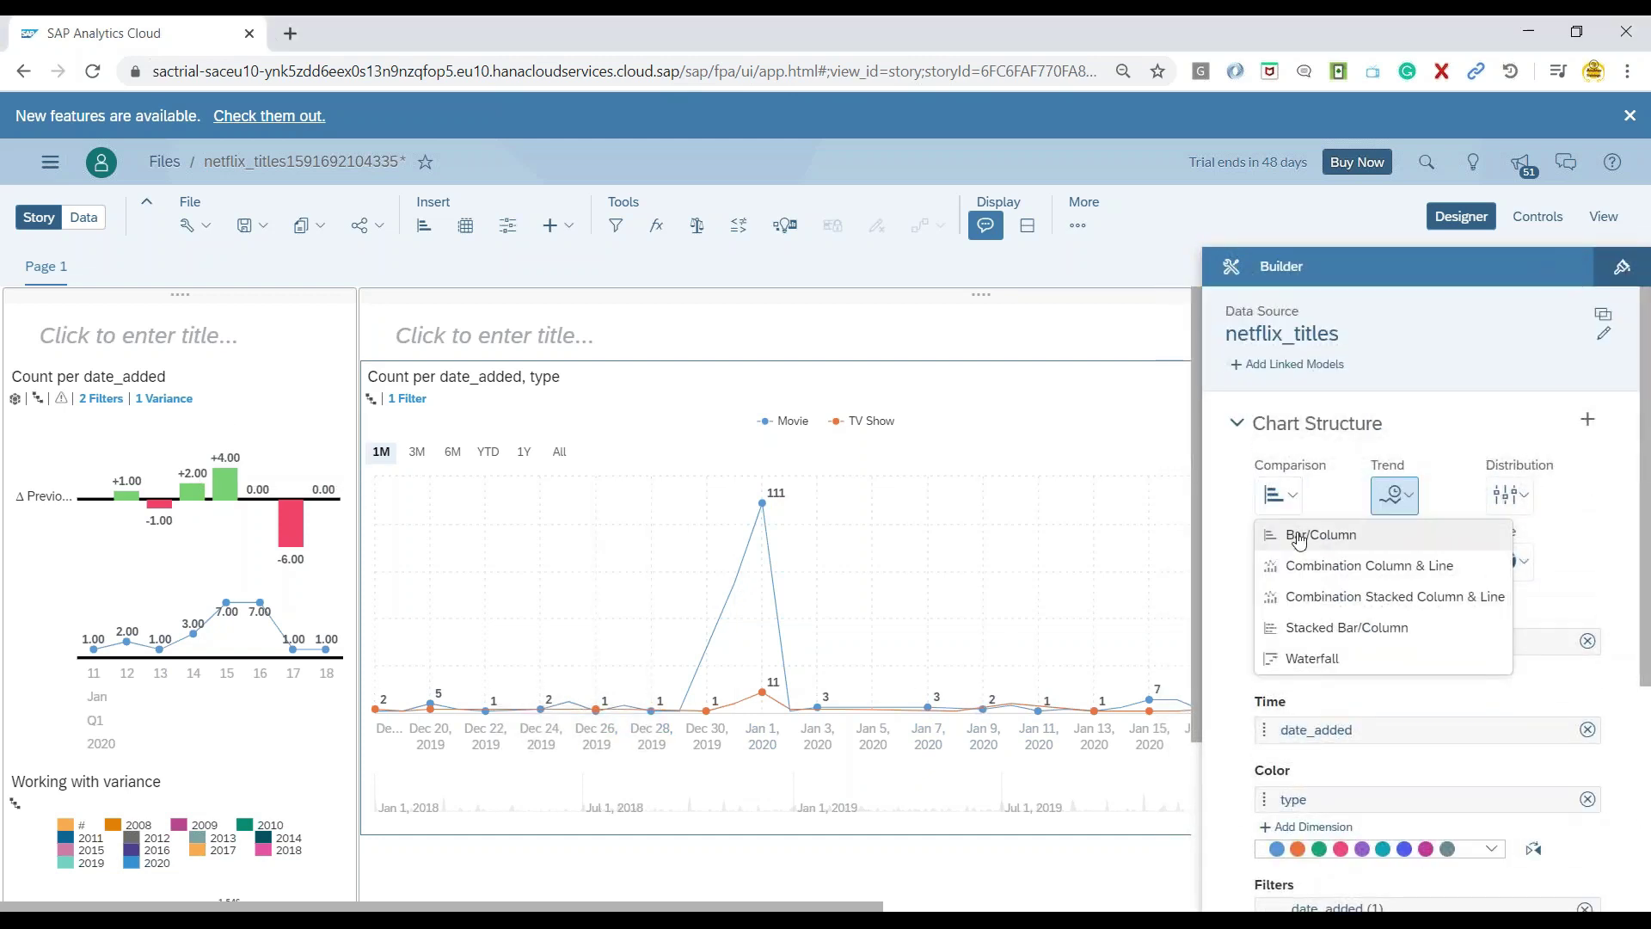
click(1299, 536)
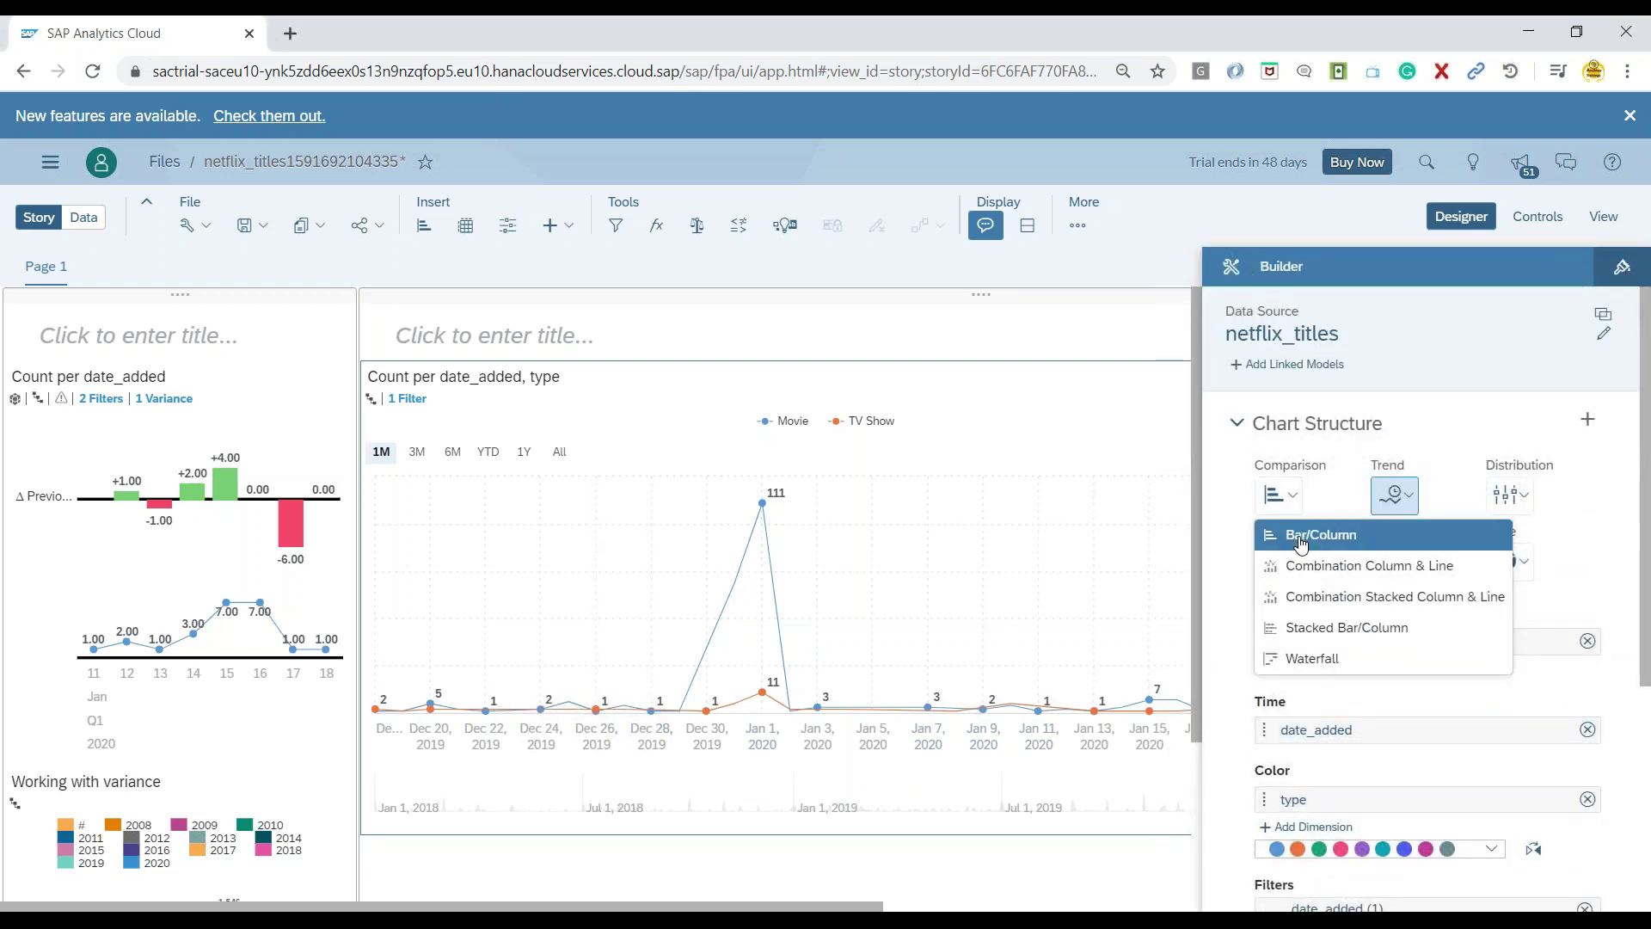
click(370, 400)
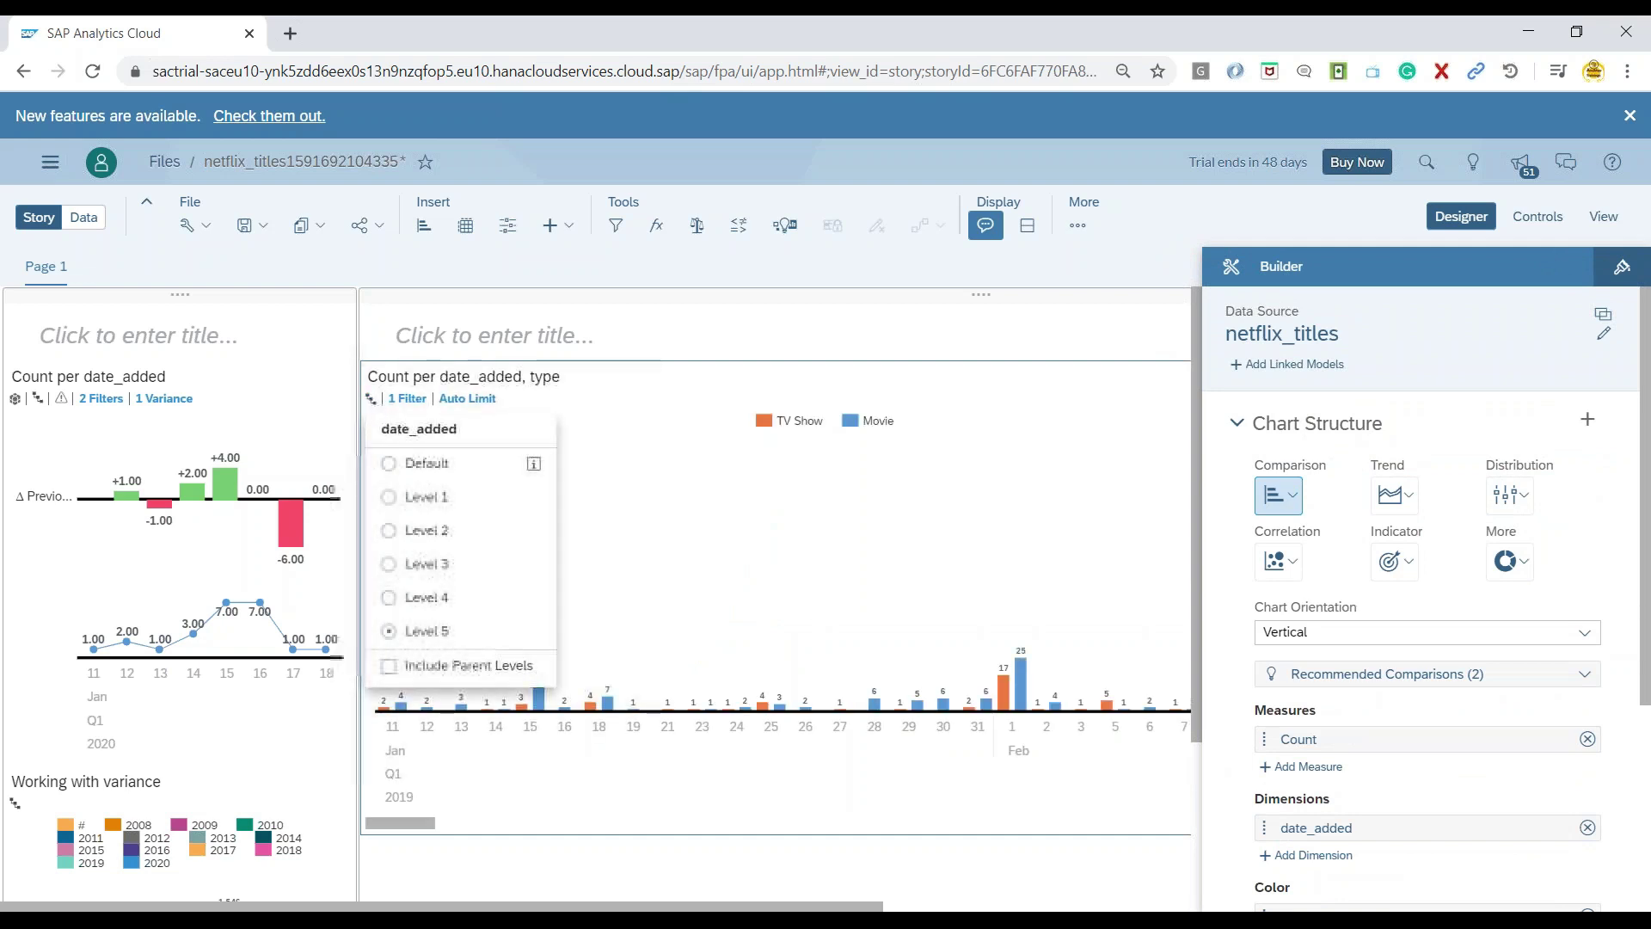
click(416, 527)
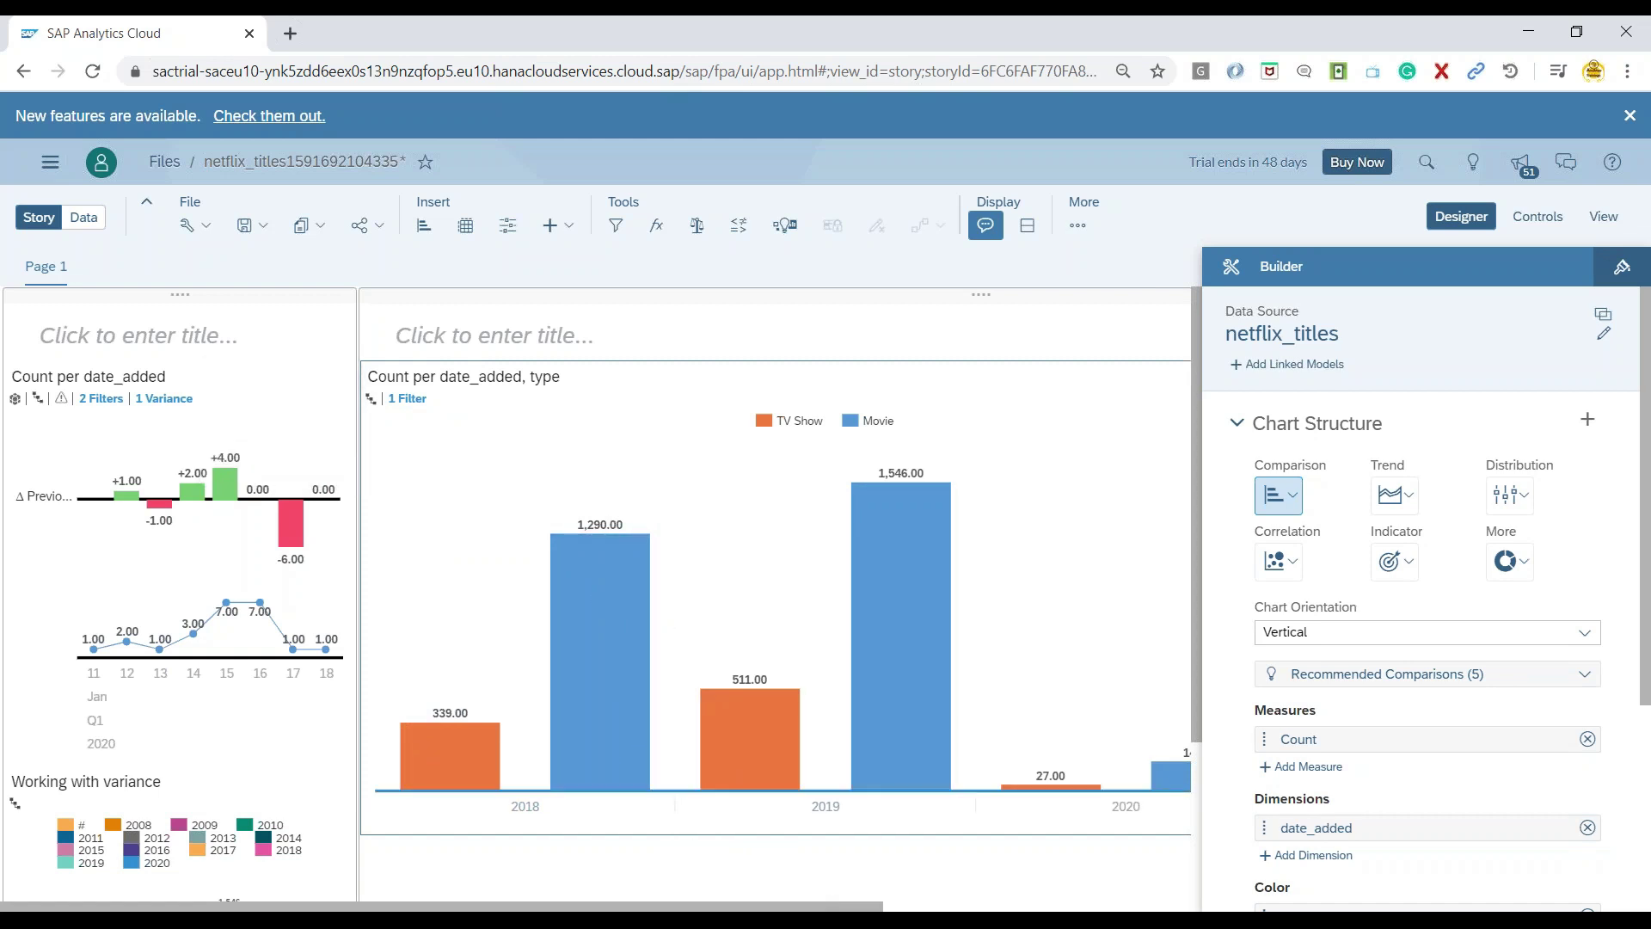
Drill down from the 2019 bar to quarters, Q1 to months, then January 2019 to days.
mouse_move(602, 645)
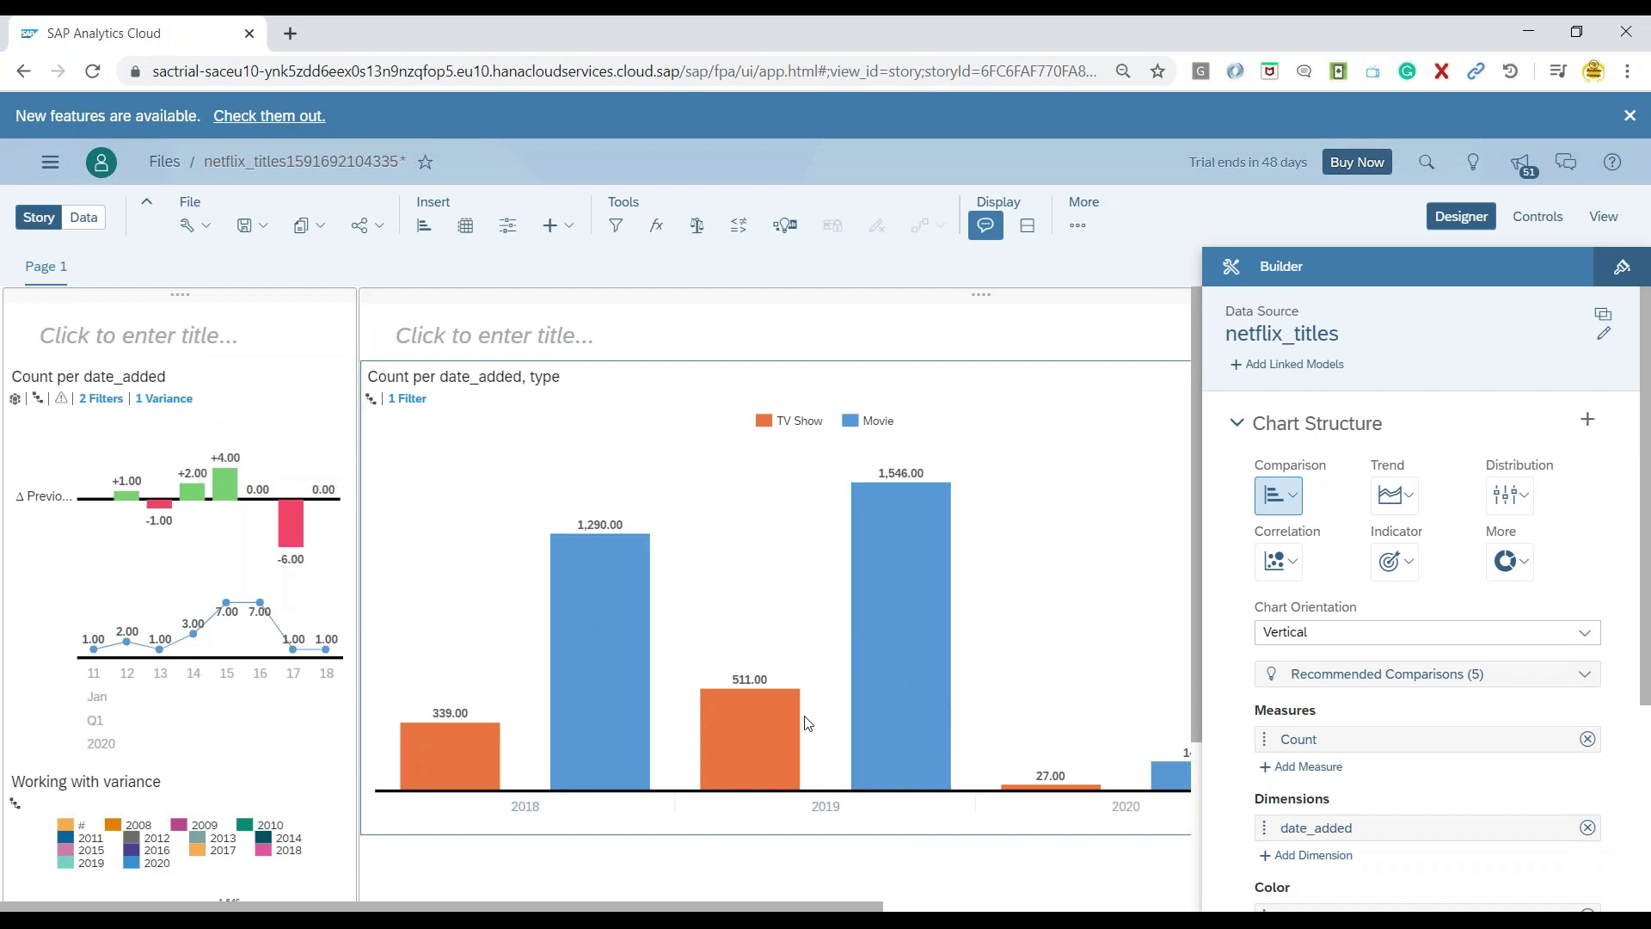
click(746, 746)
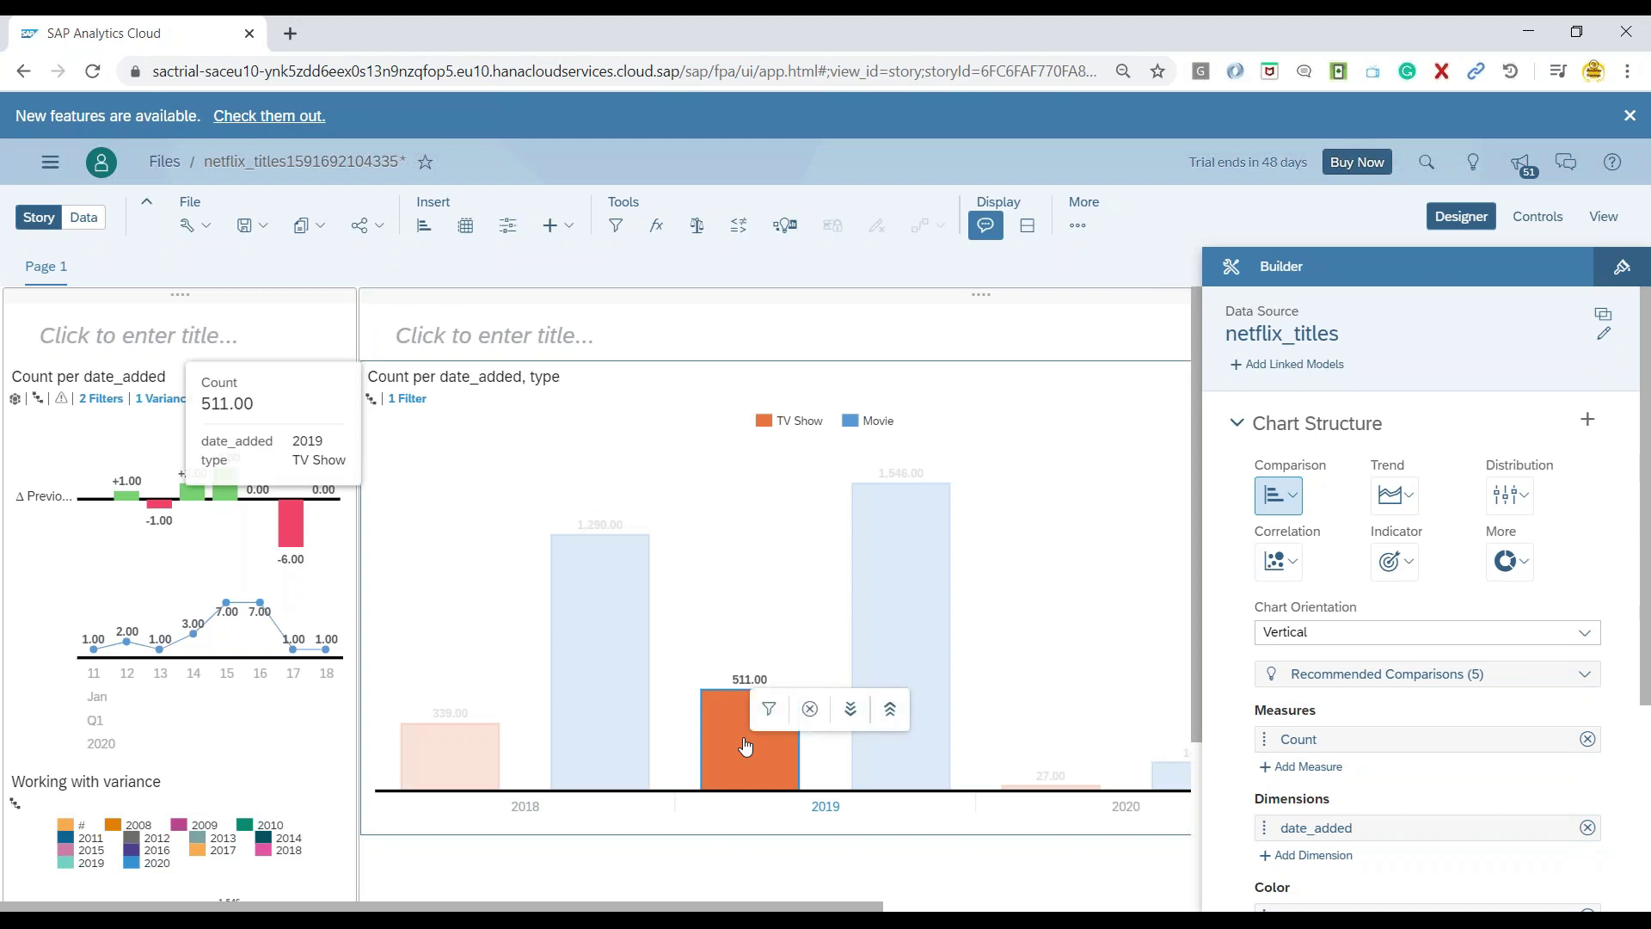
click(849, 714)
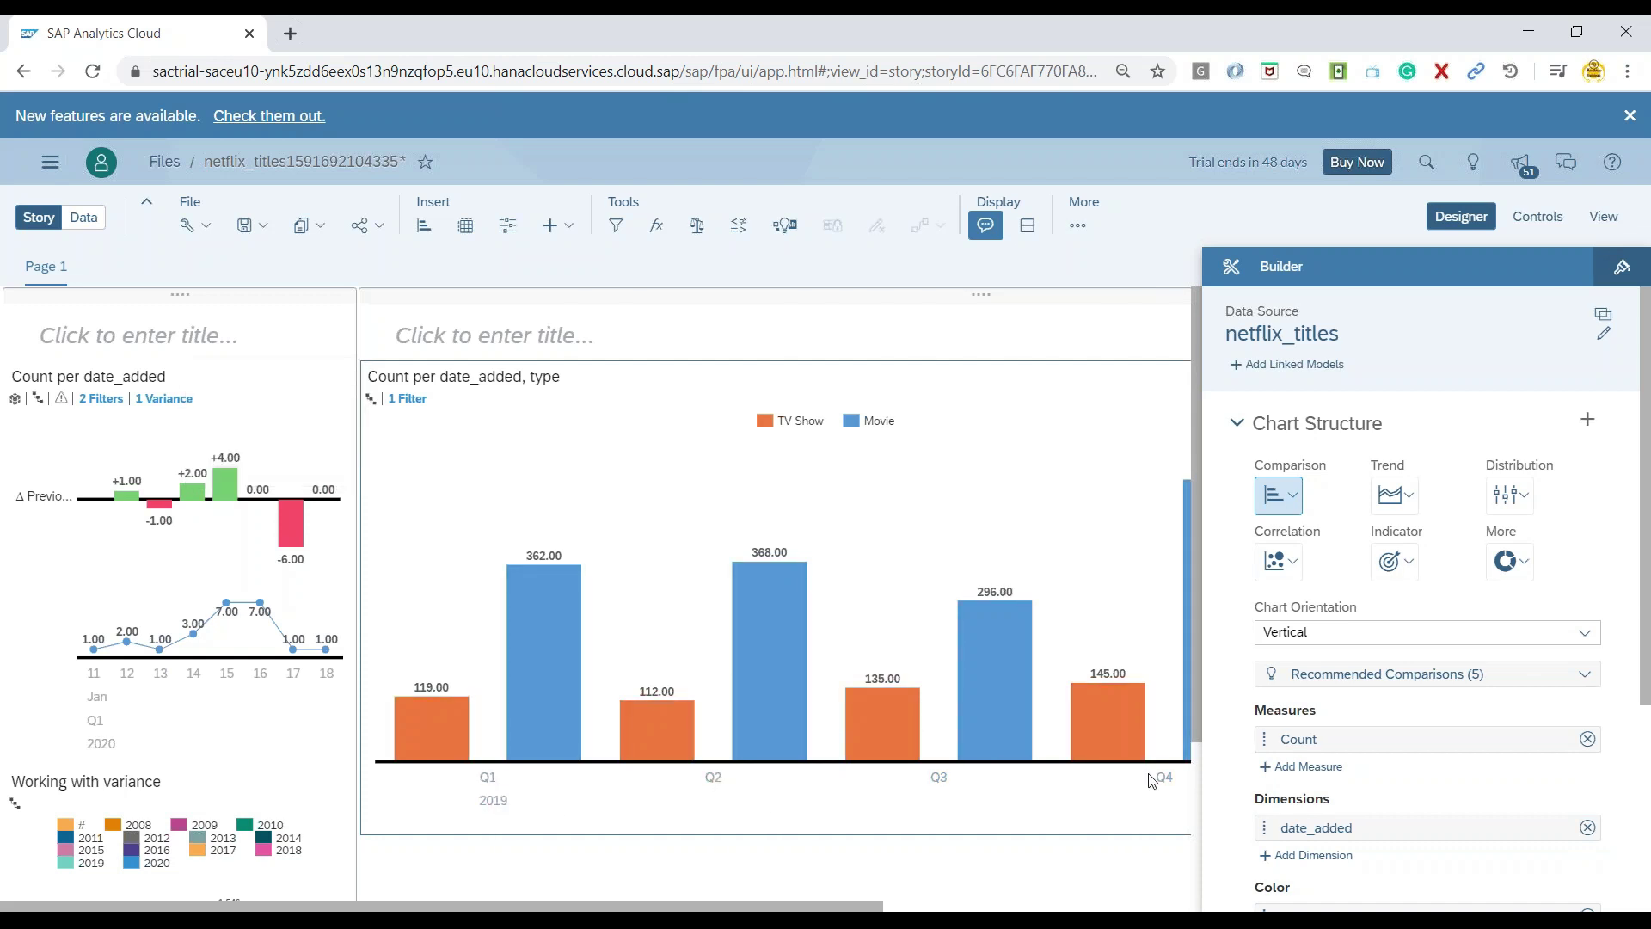
click(428, 737)
click(532, 699)
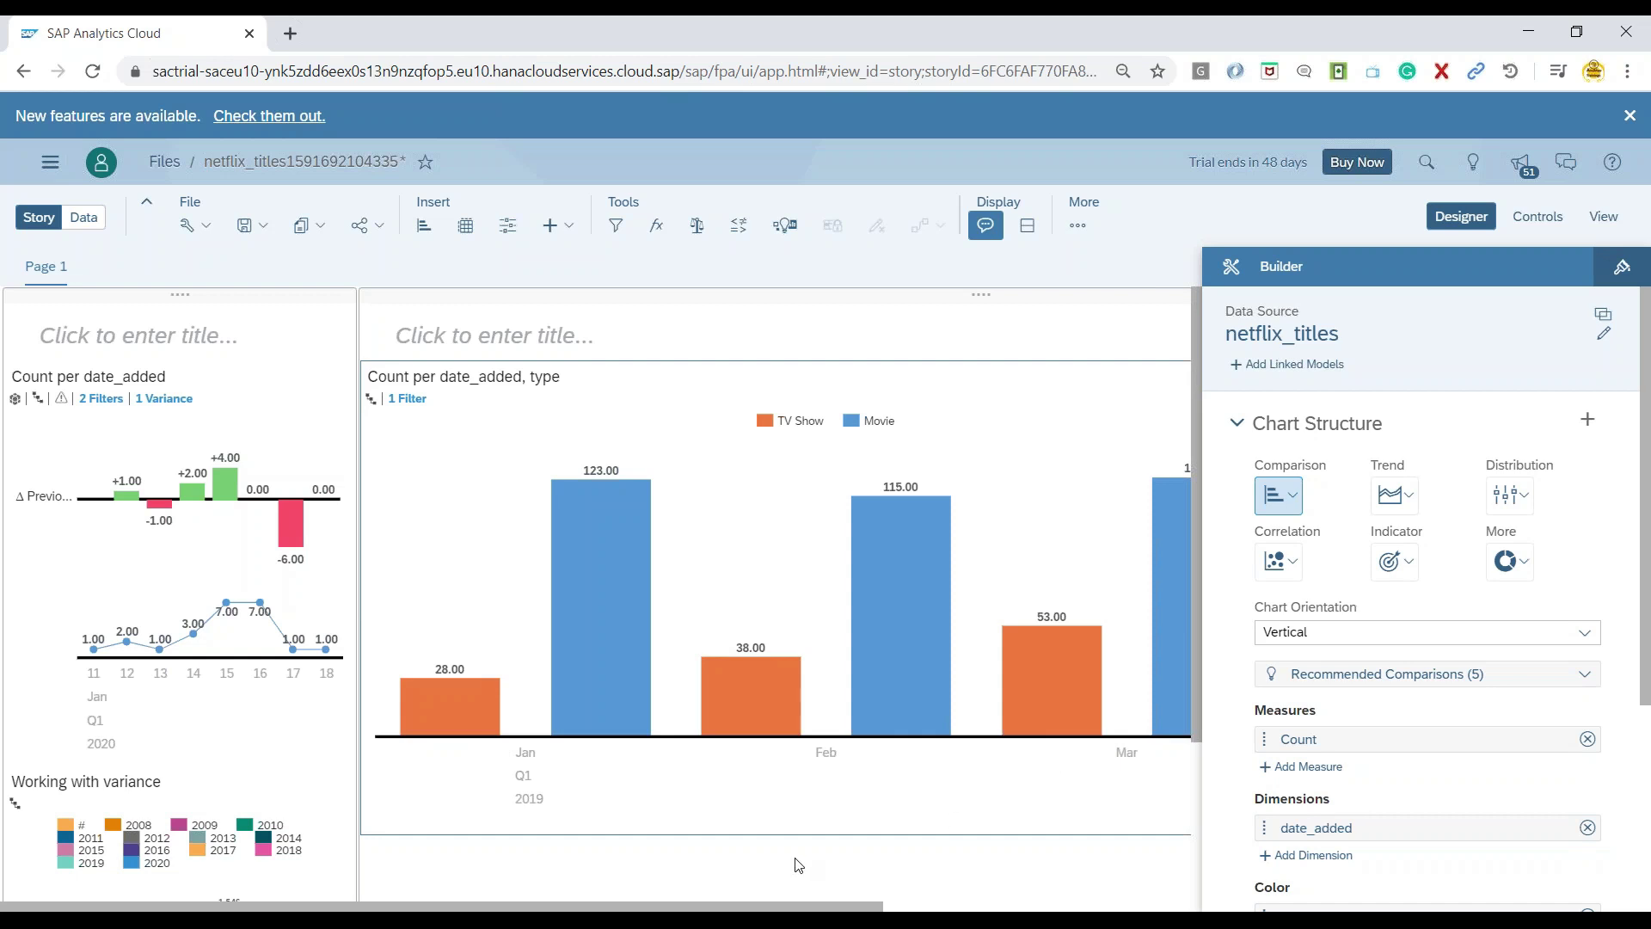
click(621, 713)
click(726, 677)
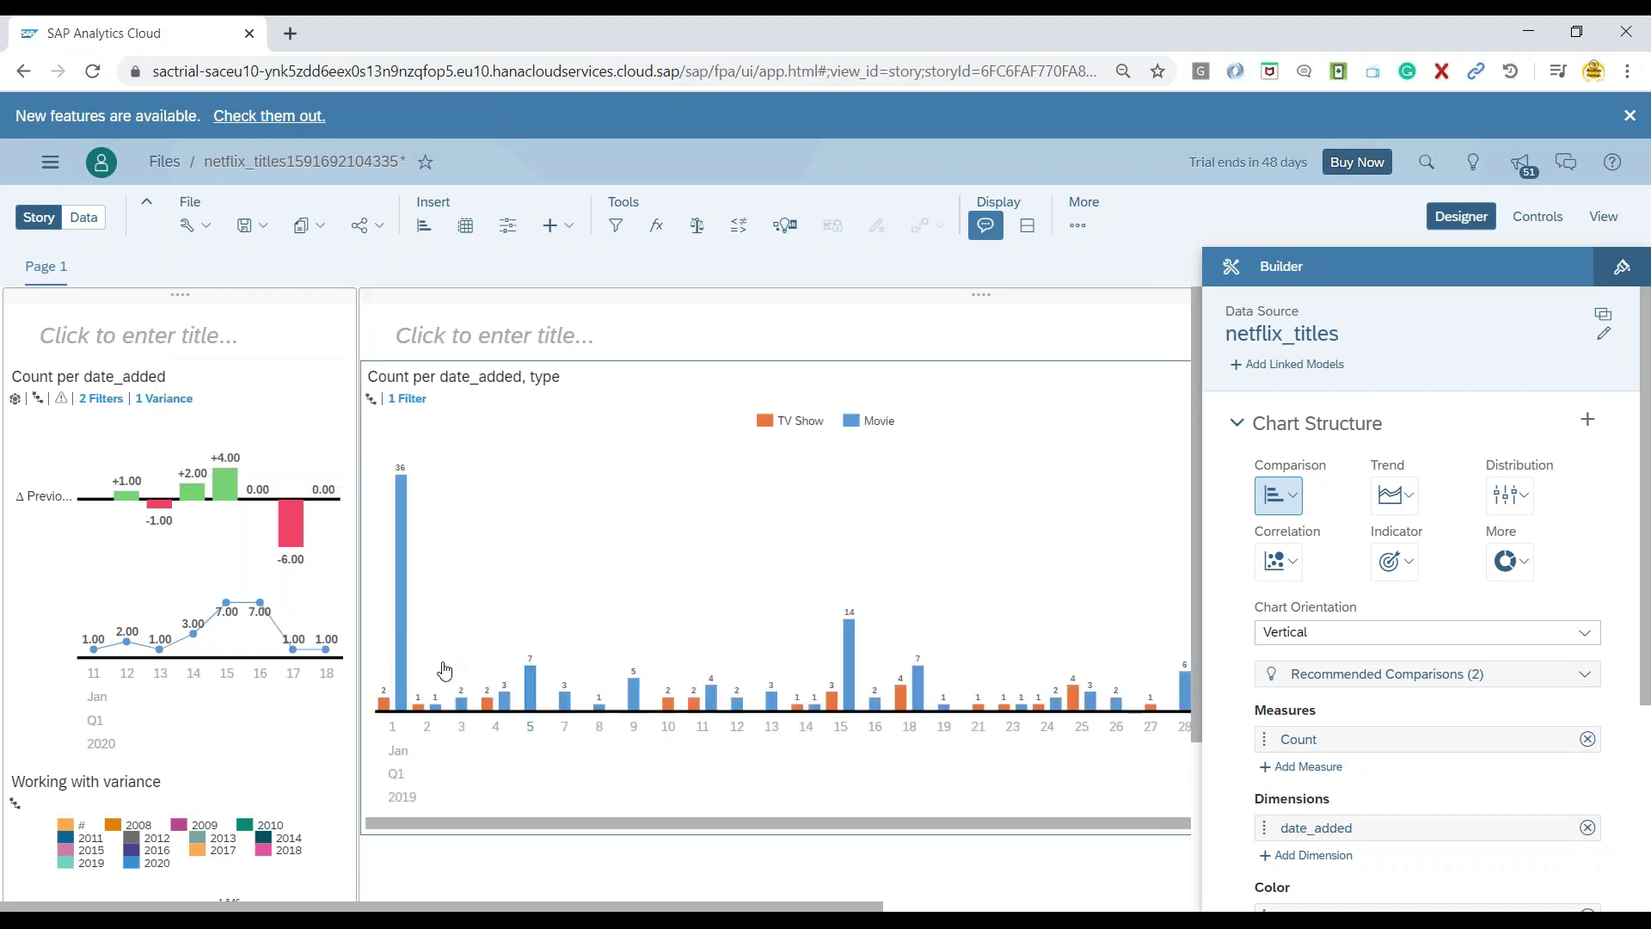
Switch the chart type to Time Series from the Builder's Trend chart list.
click(1394, 495)
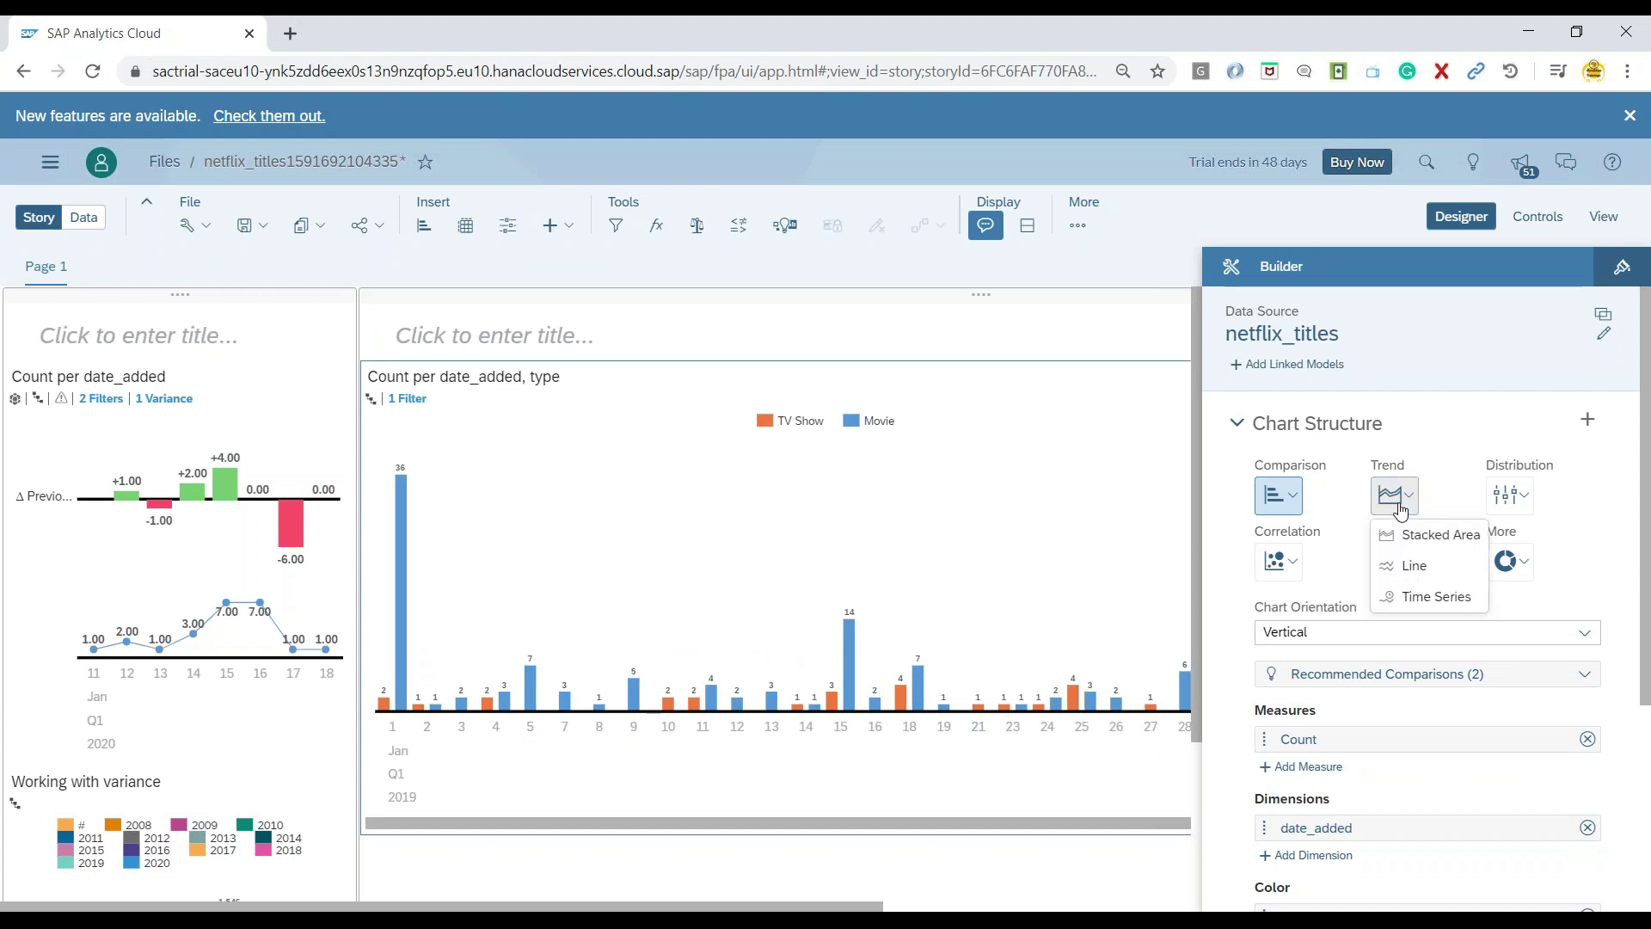
click(1416, 598)
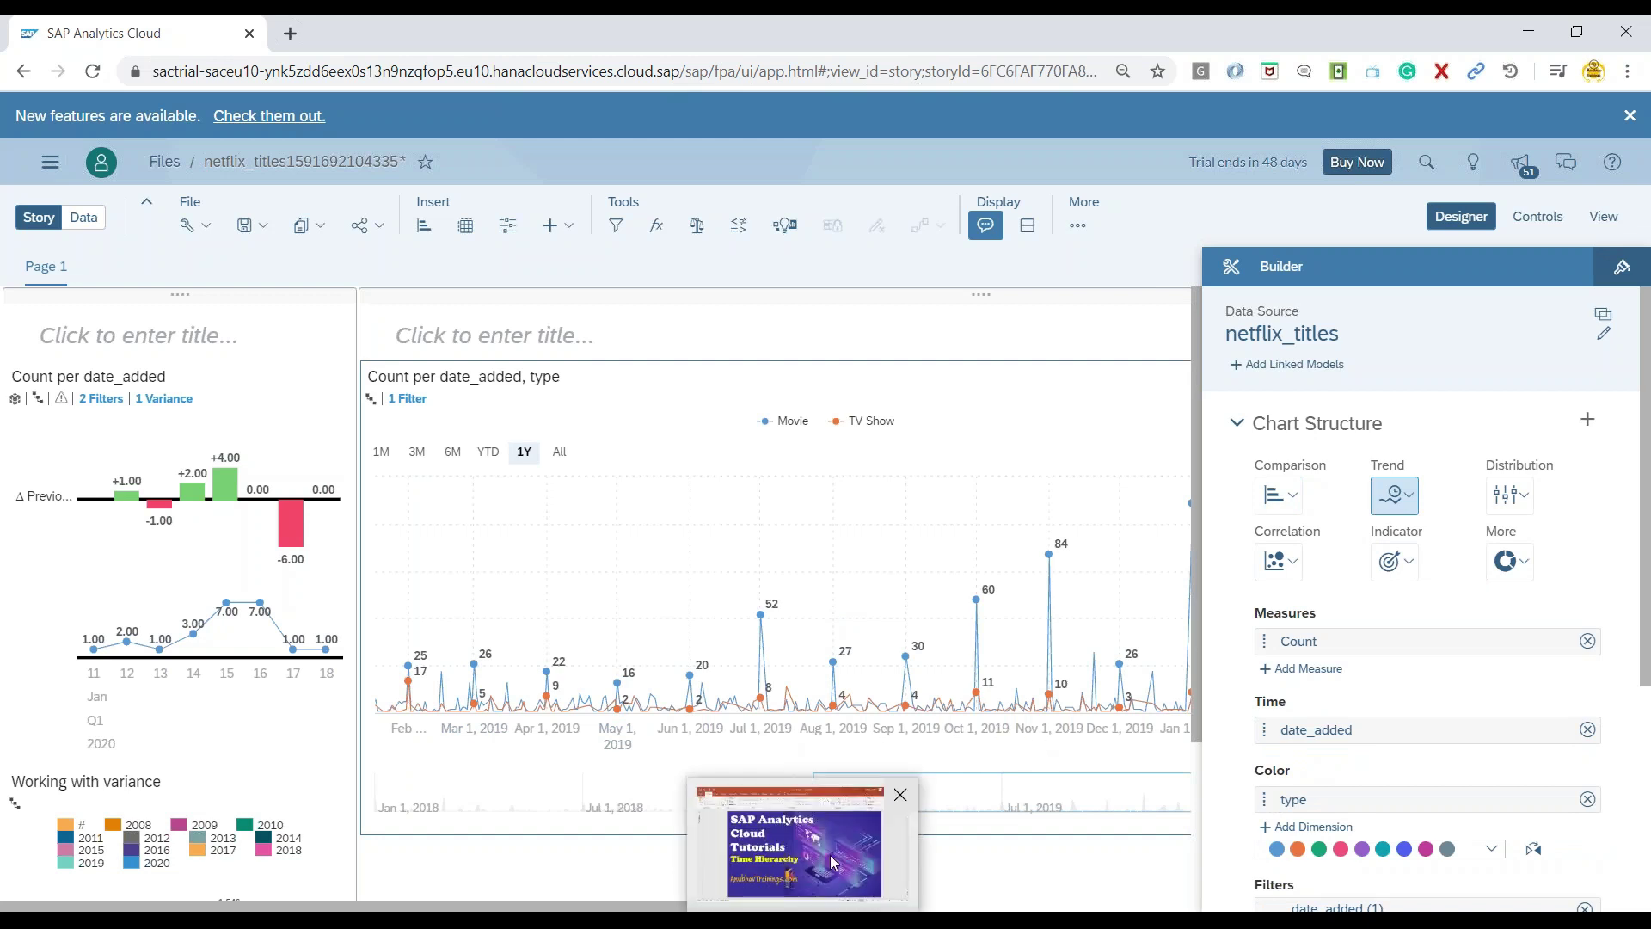
click(1394, 495)
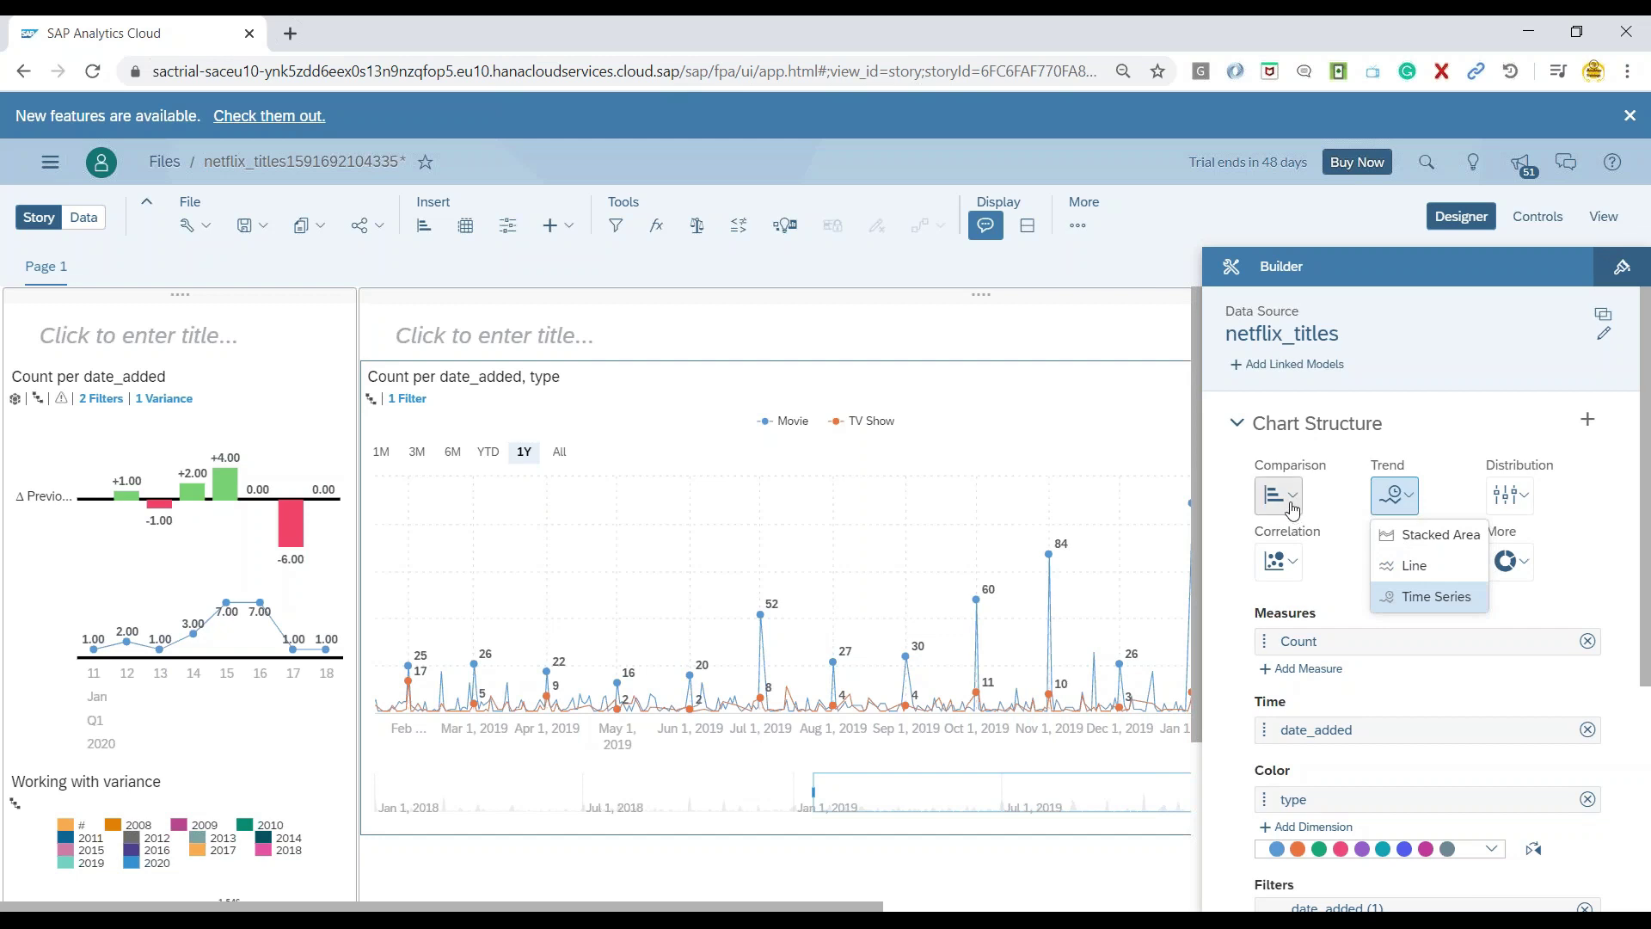
click(1217, 460)
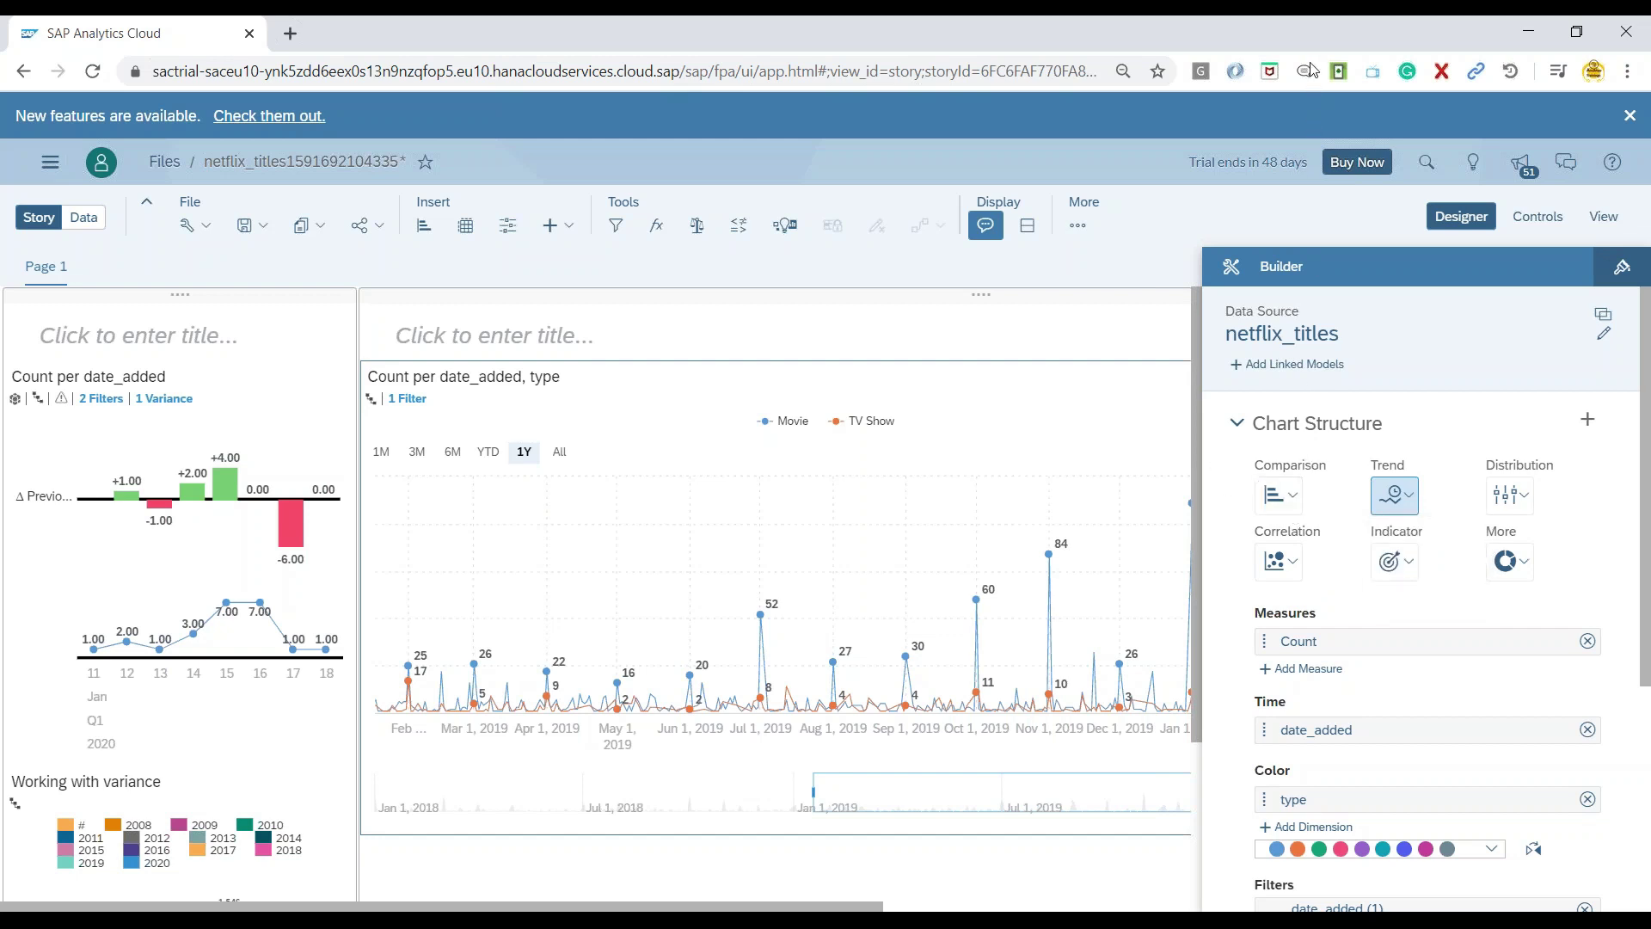